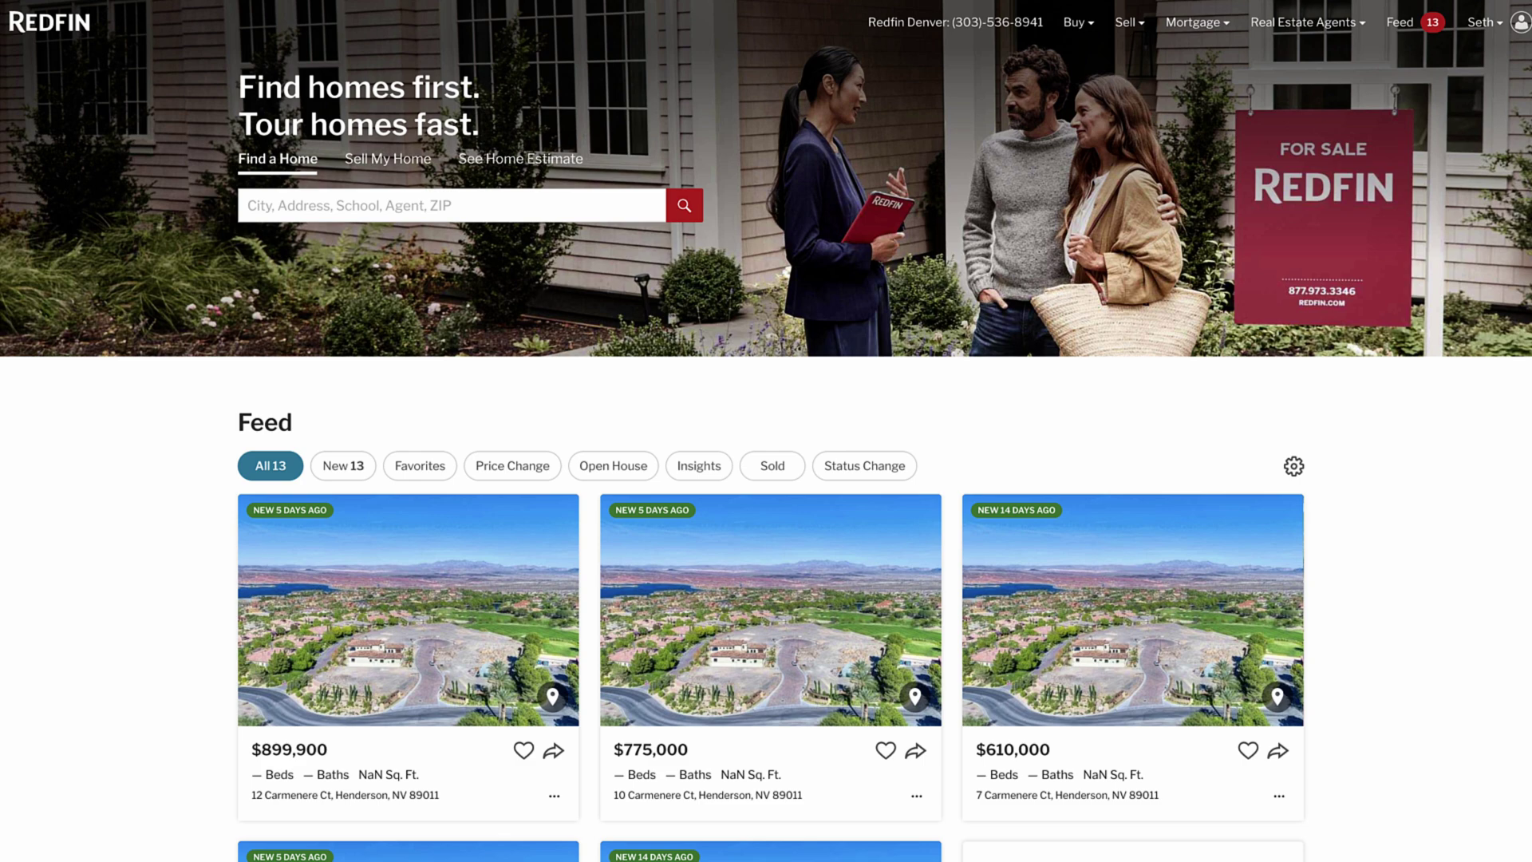
- Search Redfin for Lake Las Vegas and show the results as photo cards
click(510, 206)
text(Lake Las Veg)
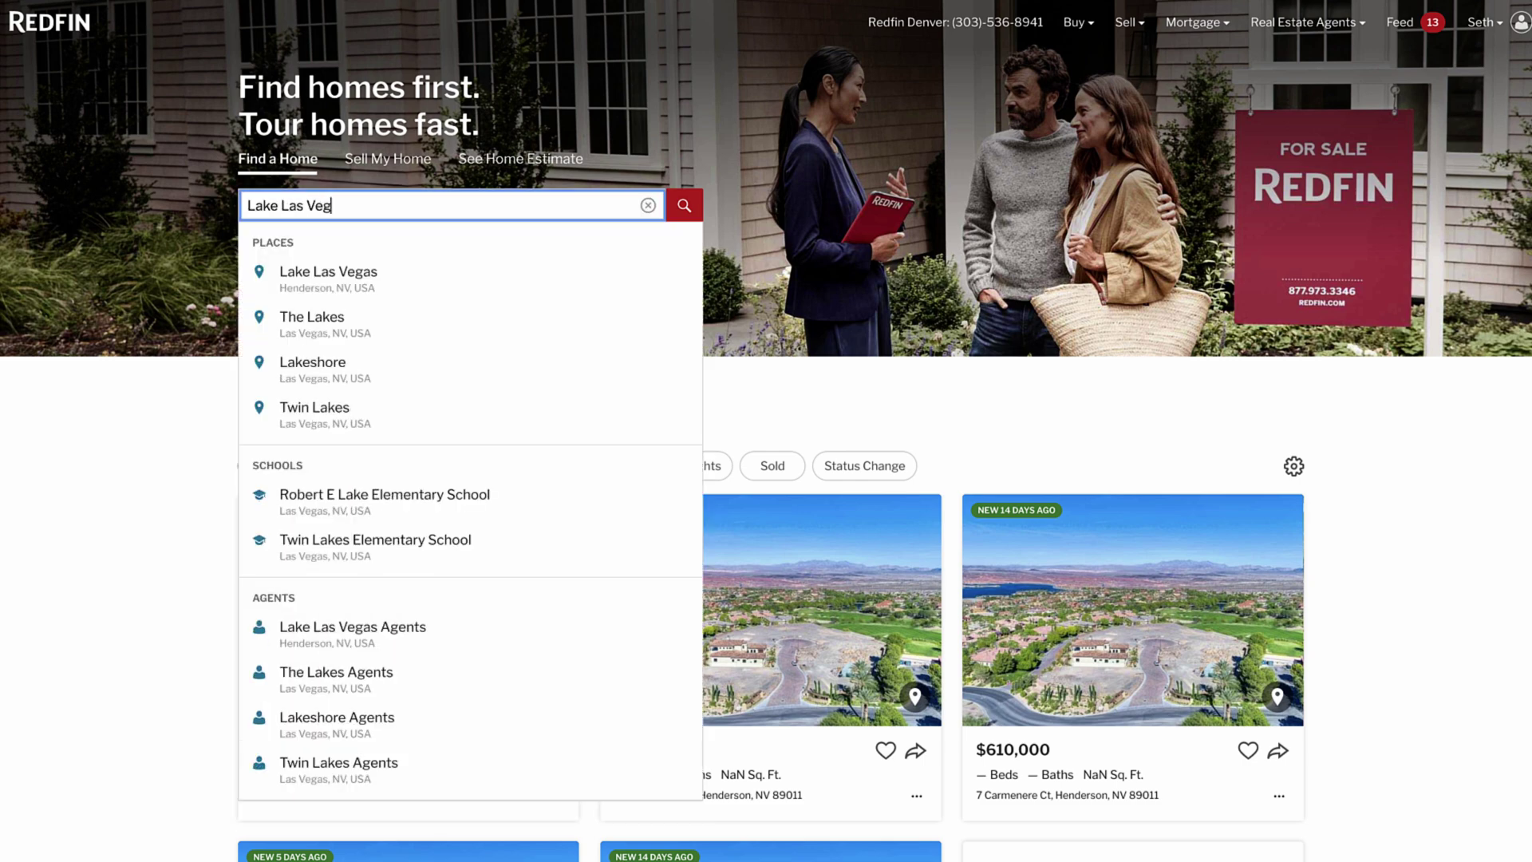
text(as)
click(488, 261)
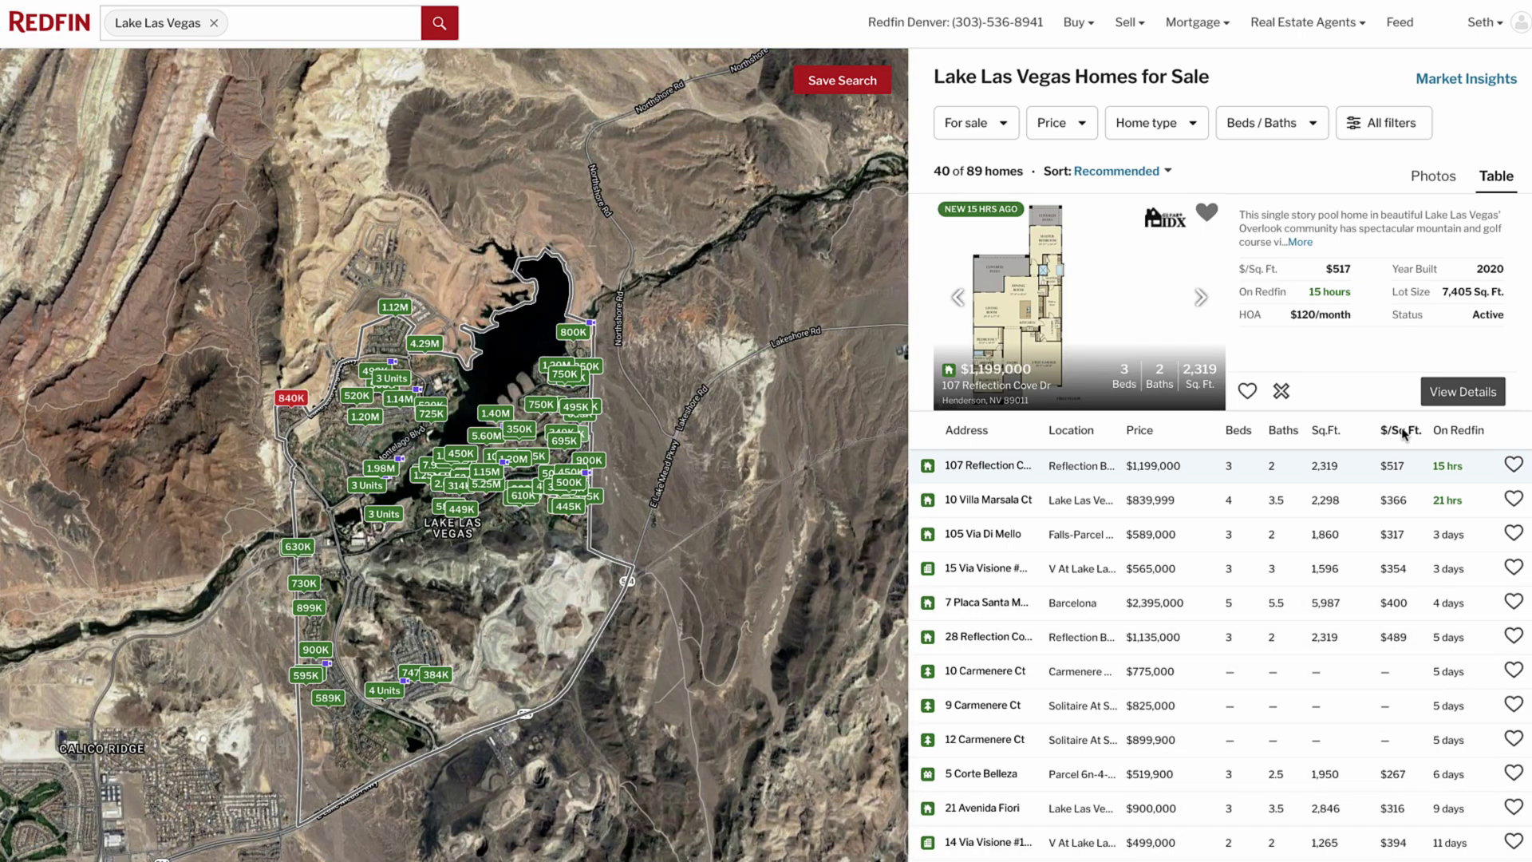
click(1431, 177)
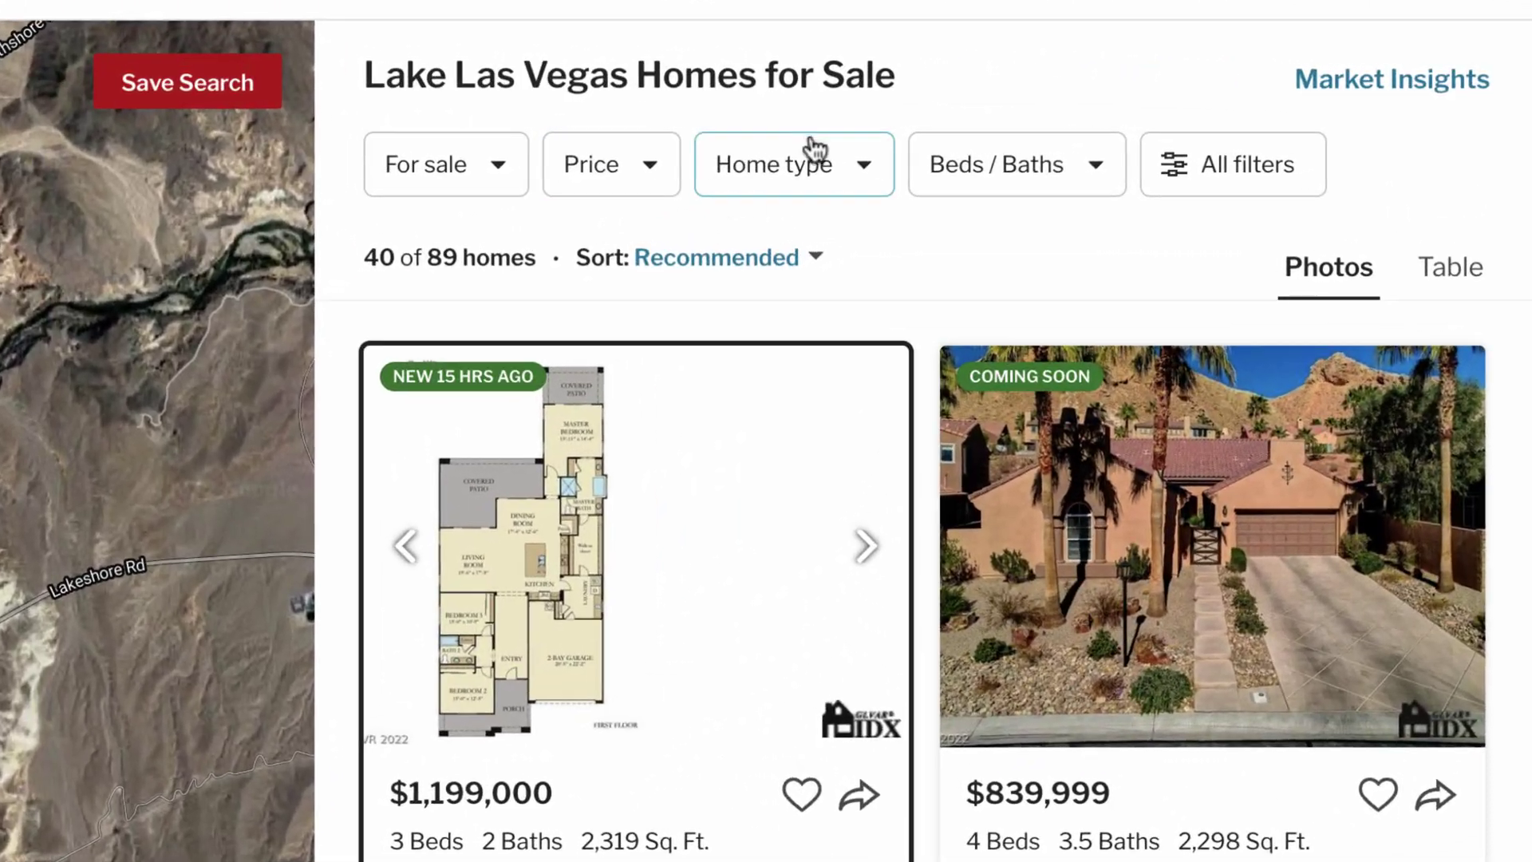
- Filter the home type to Land only, narrowing results from 89 to 45 lots
click(1178, 121)
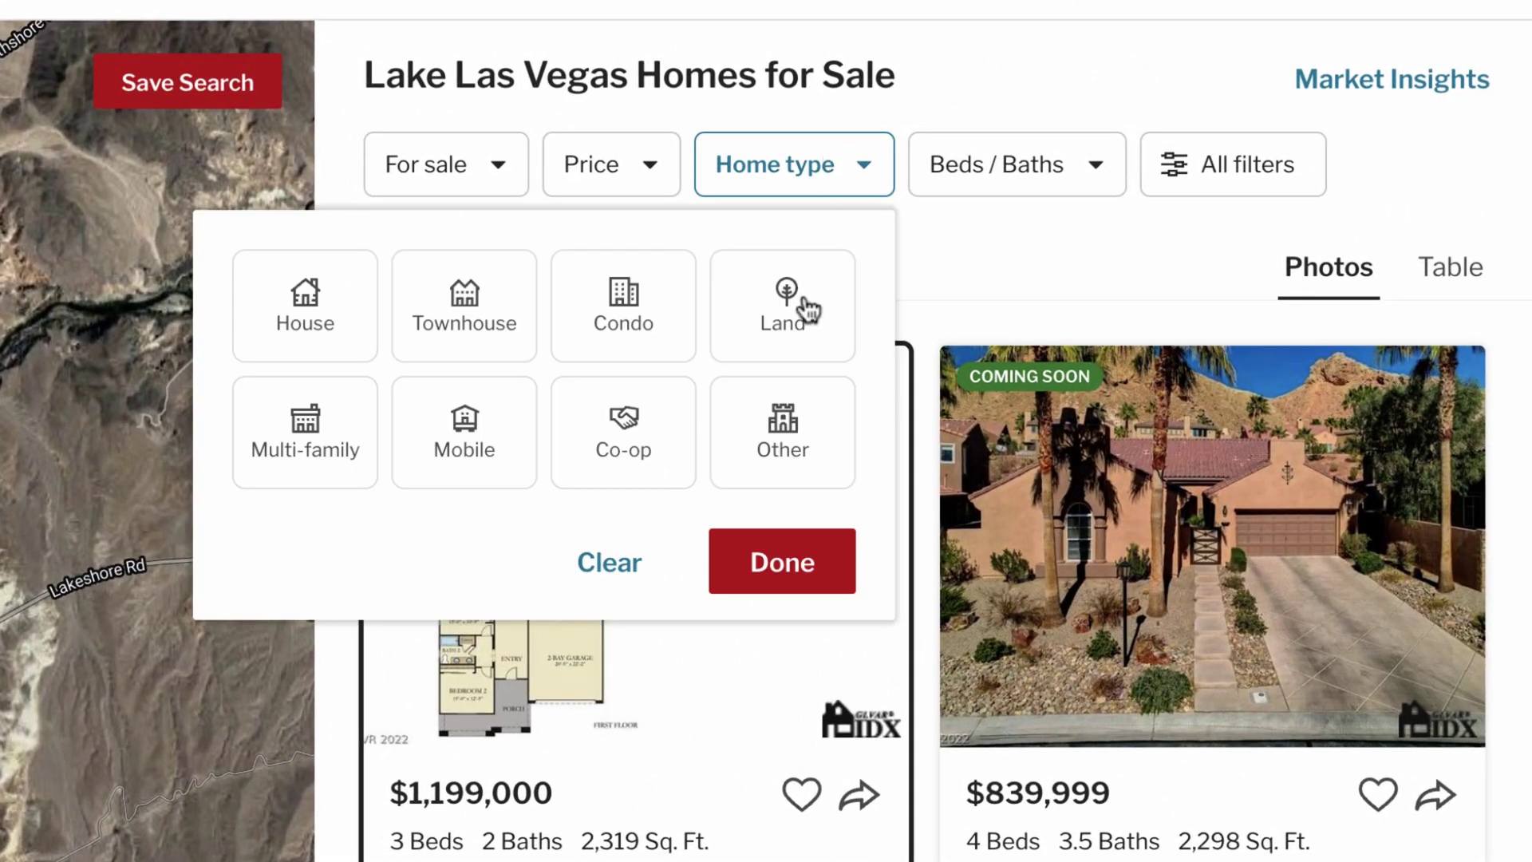
click(802, 308)
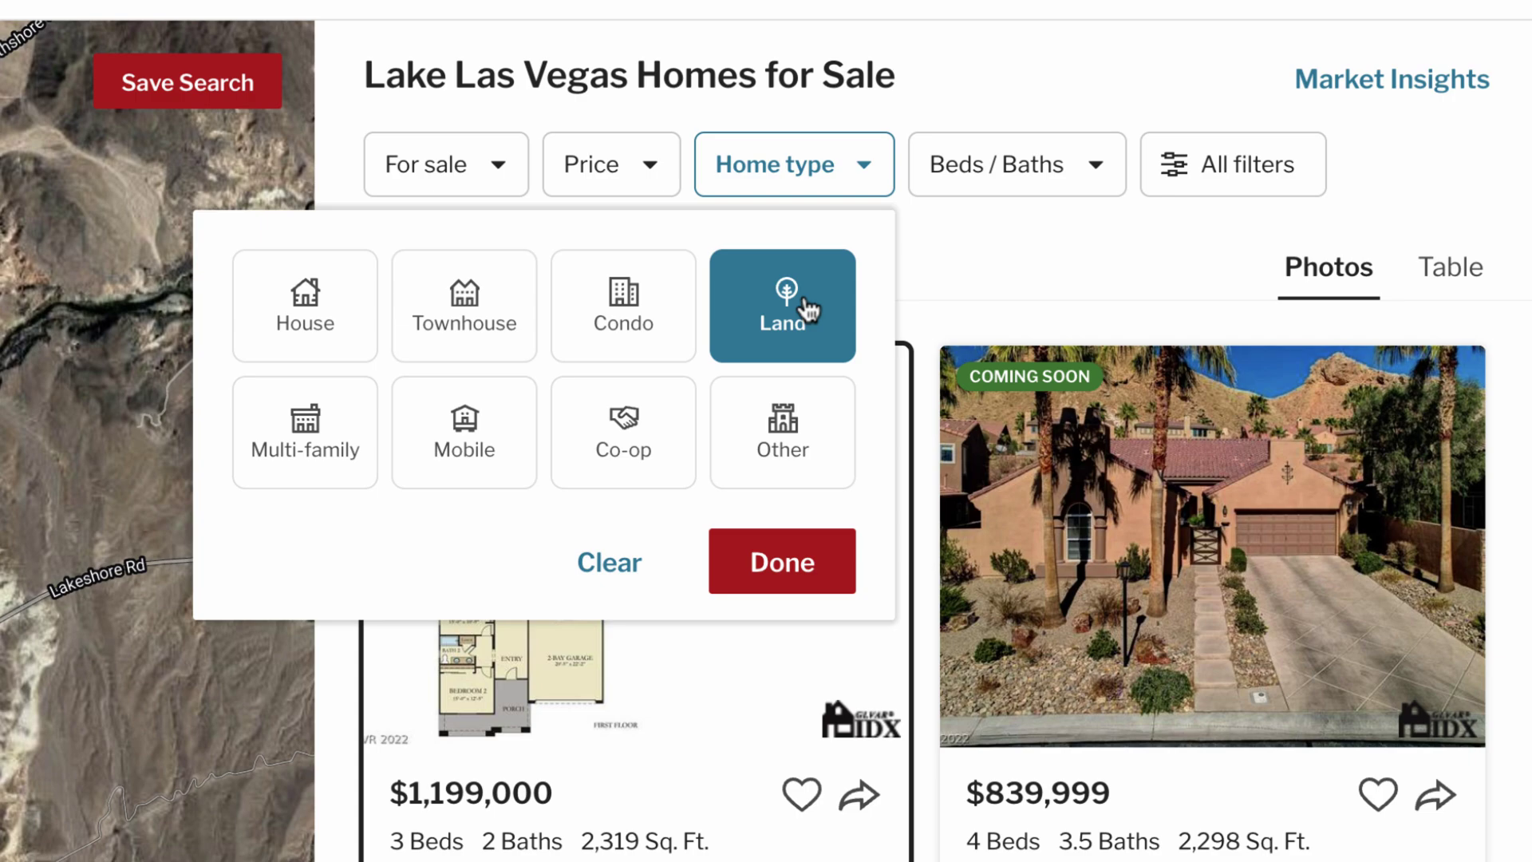
click(794, 565)
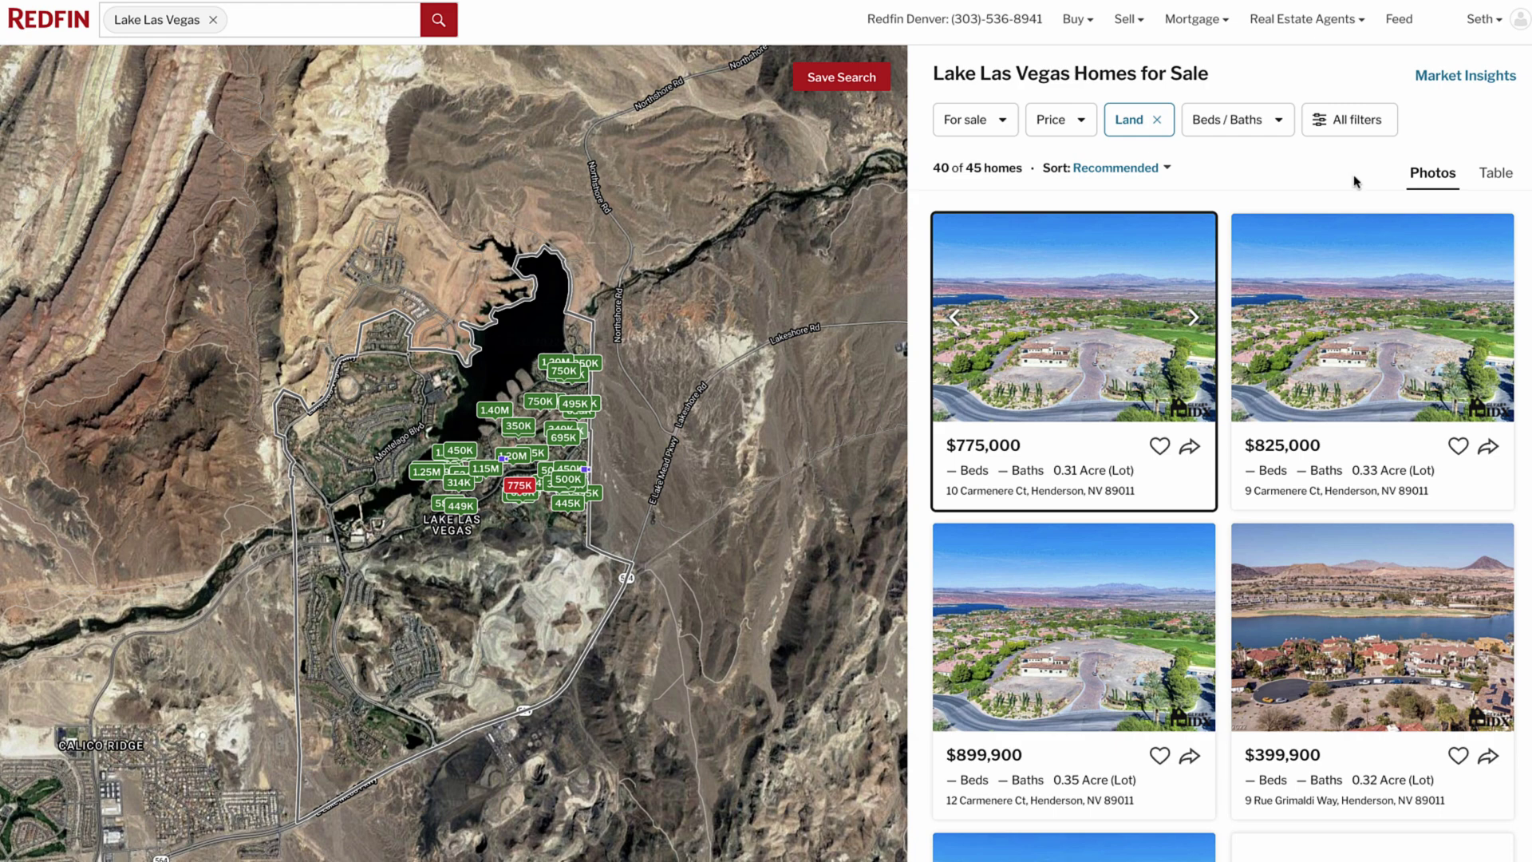
- Set the lot size filter to a 0.25-acre minimum and 5-acre maximum
click(1357, 120)
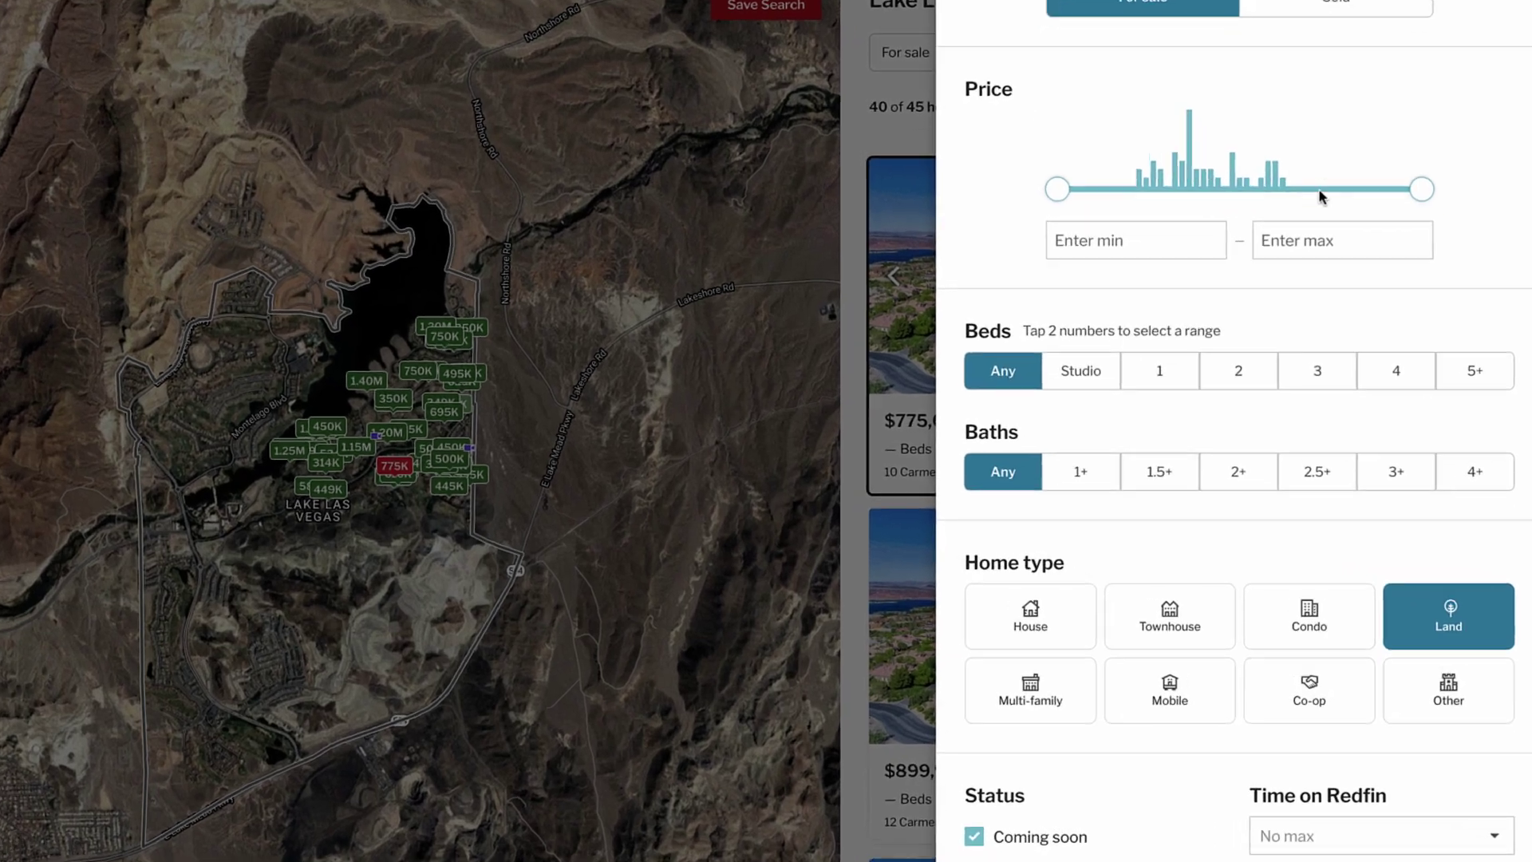
scroll(1360, 359, down, 5)
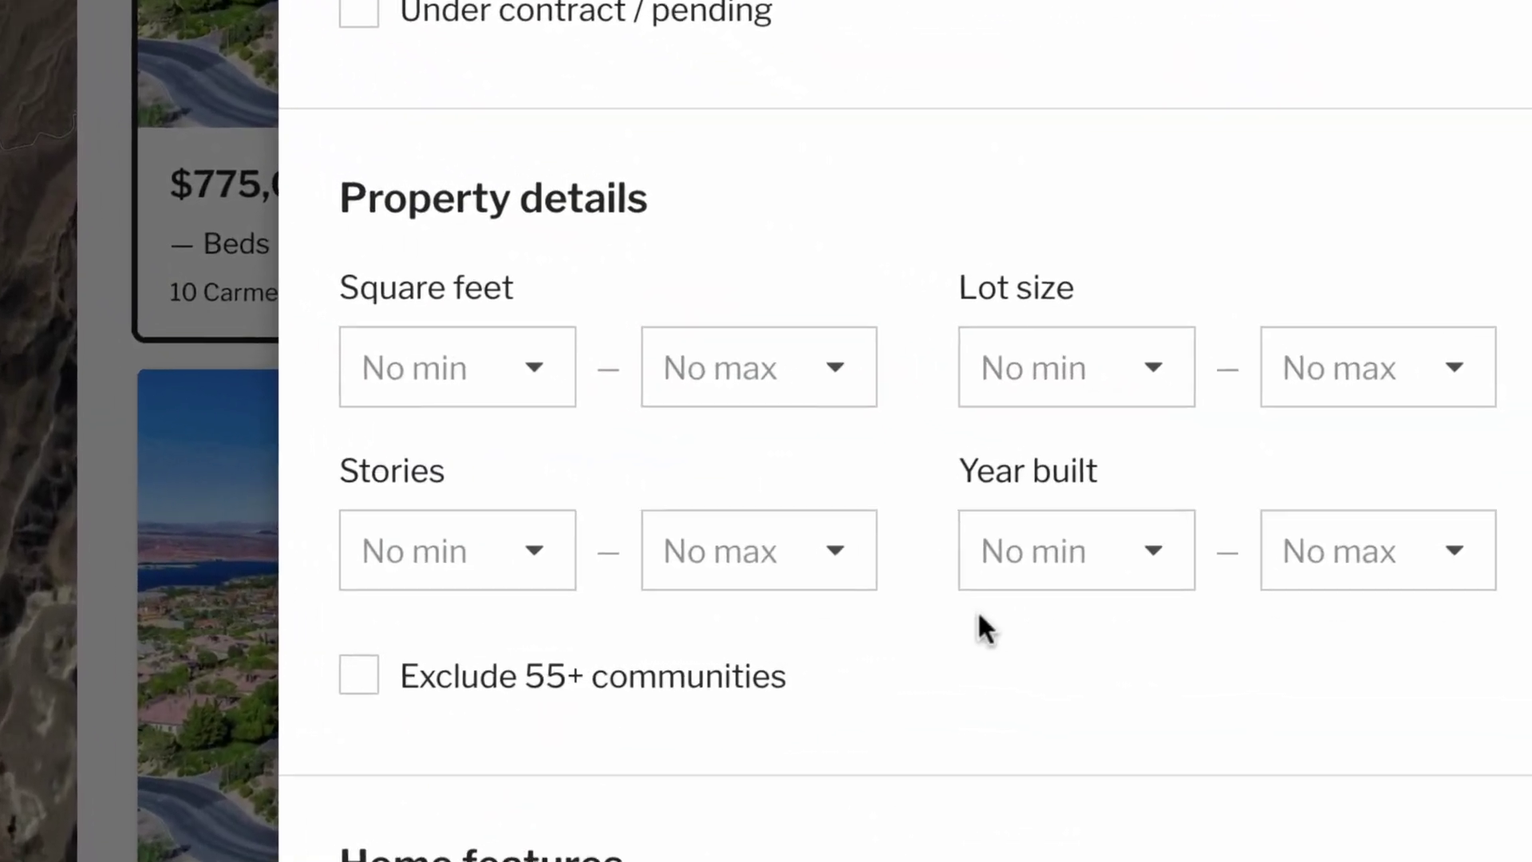
click(1111, 365)
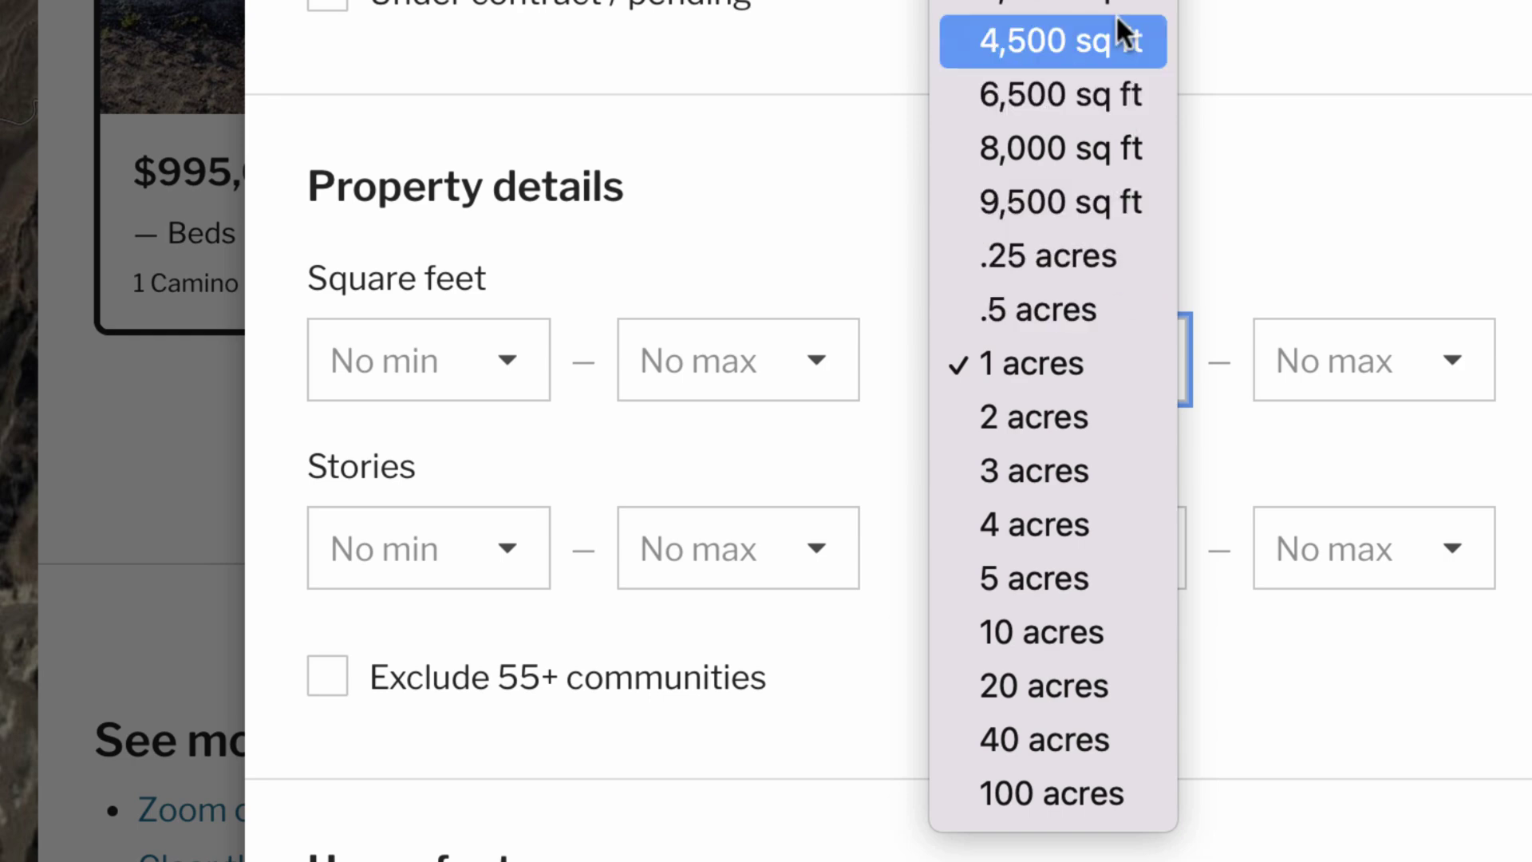
click(1110, 258)
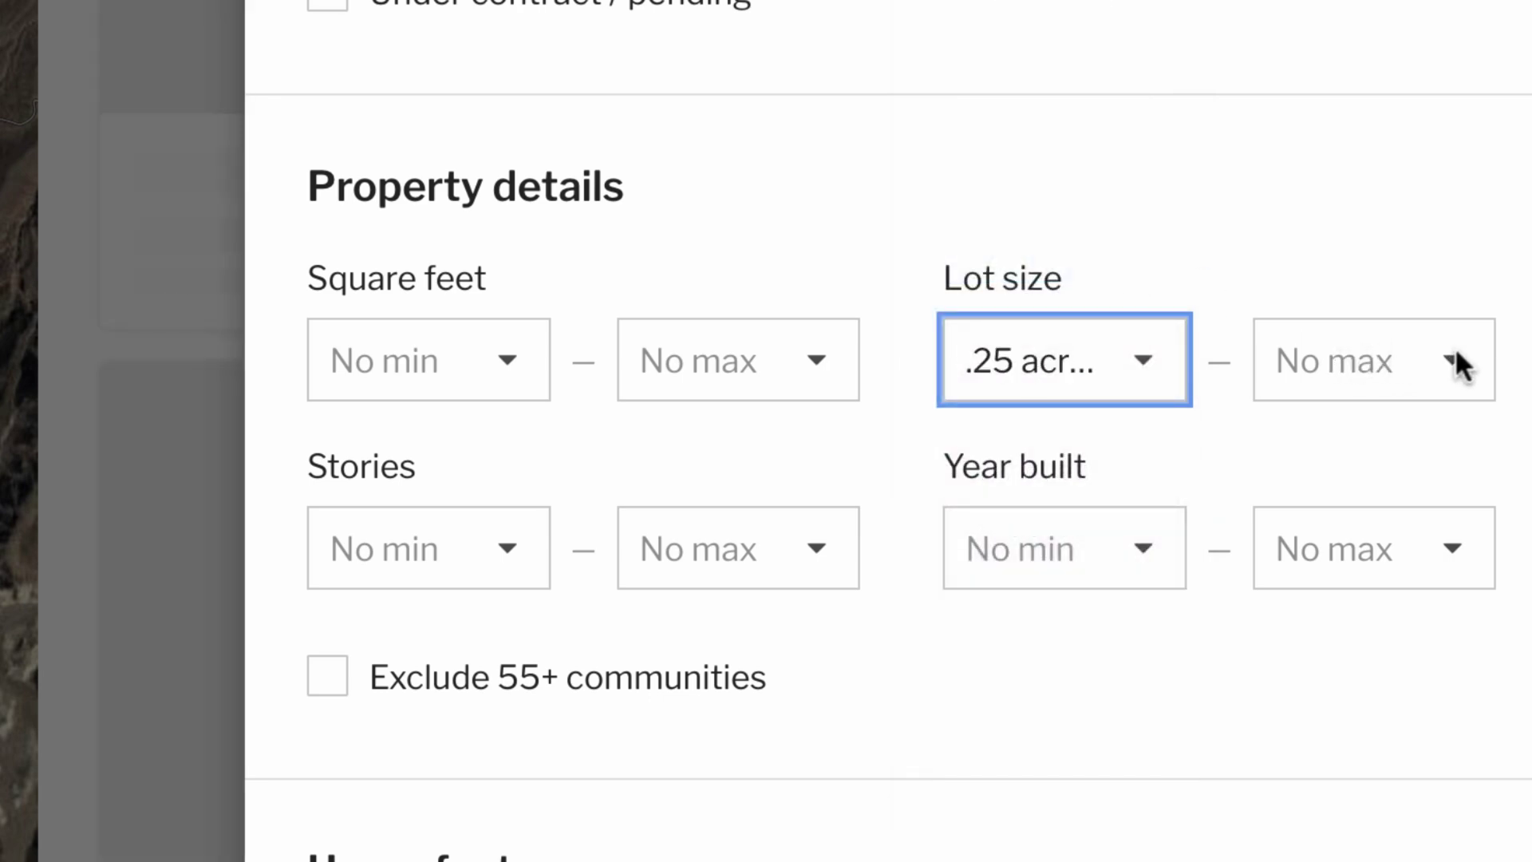
click(1454, 346)
click(1318, 684)
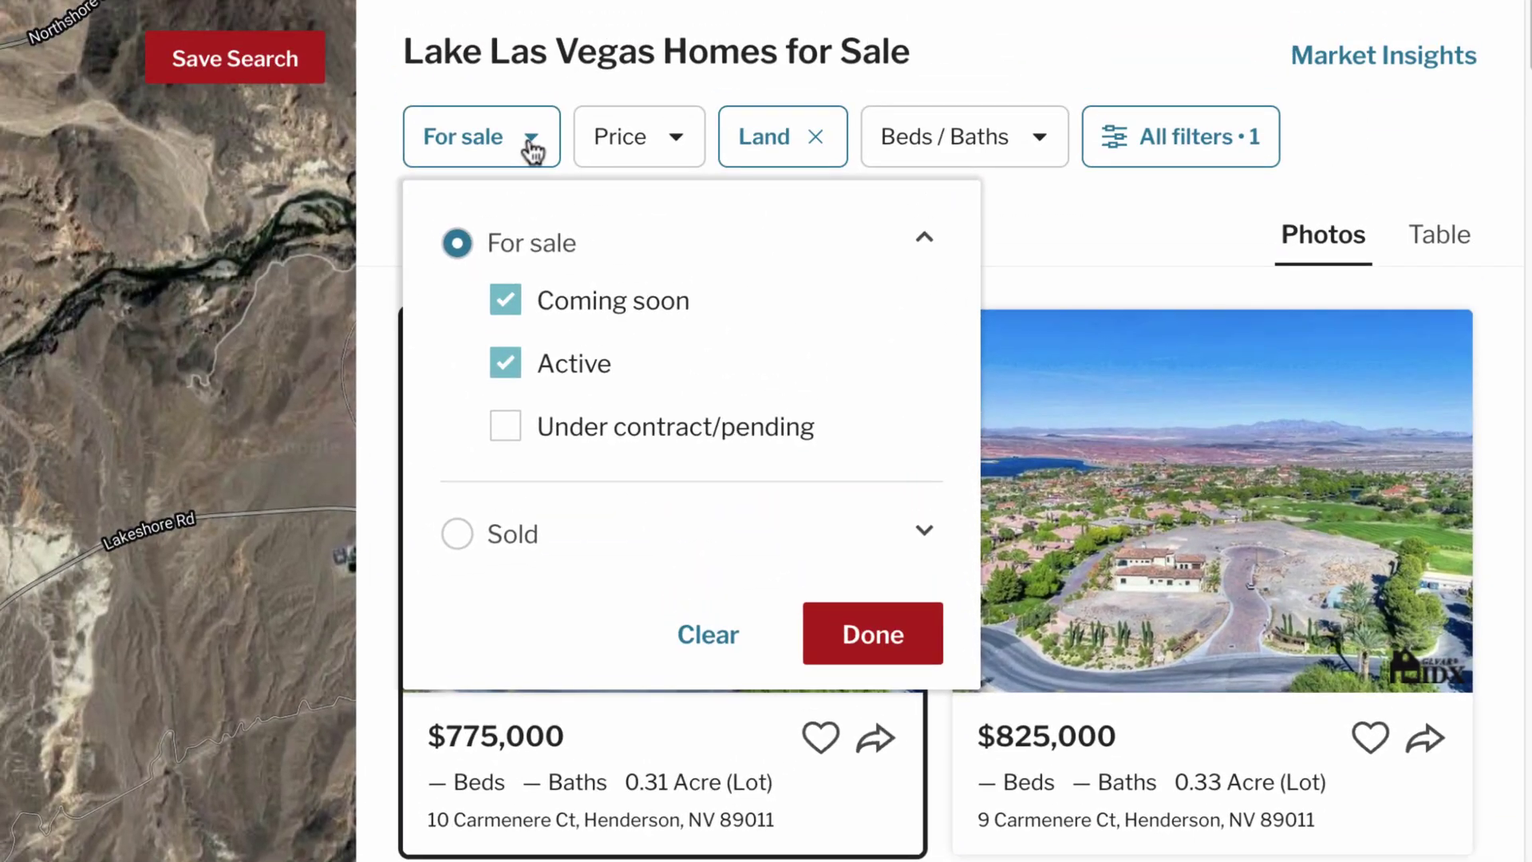
- Filter to sold lots after comparing the 6-month and 1-year ranges, then apply
click(457, 534)
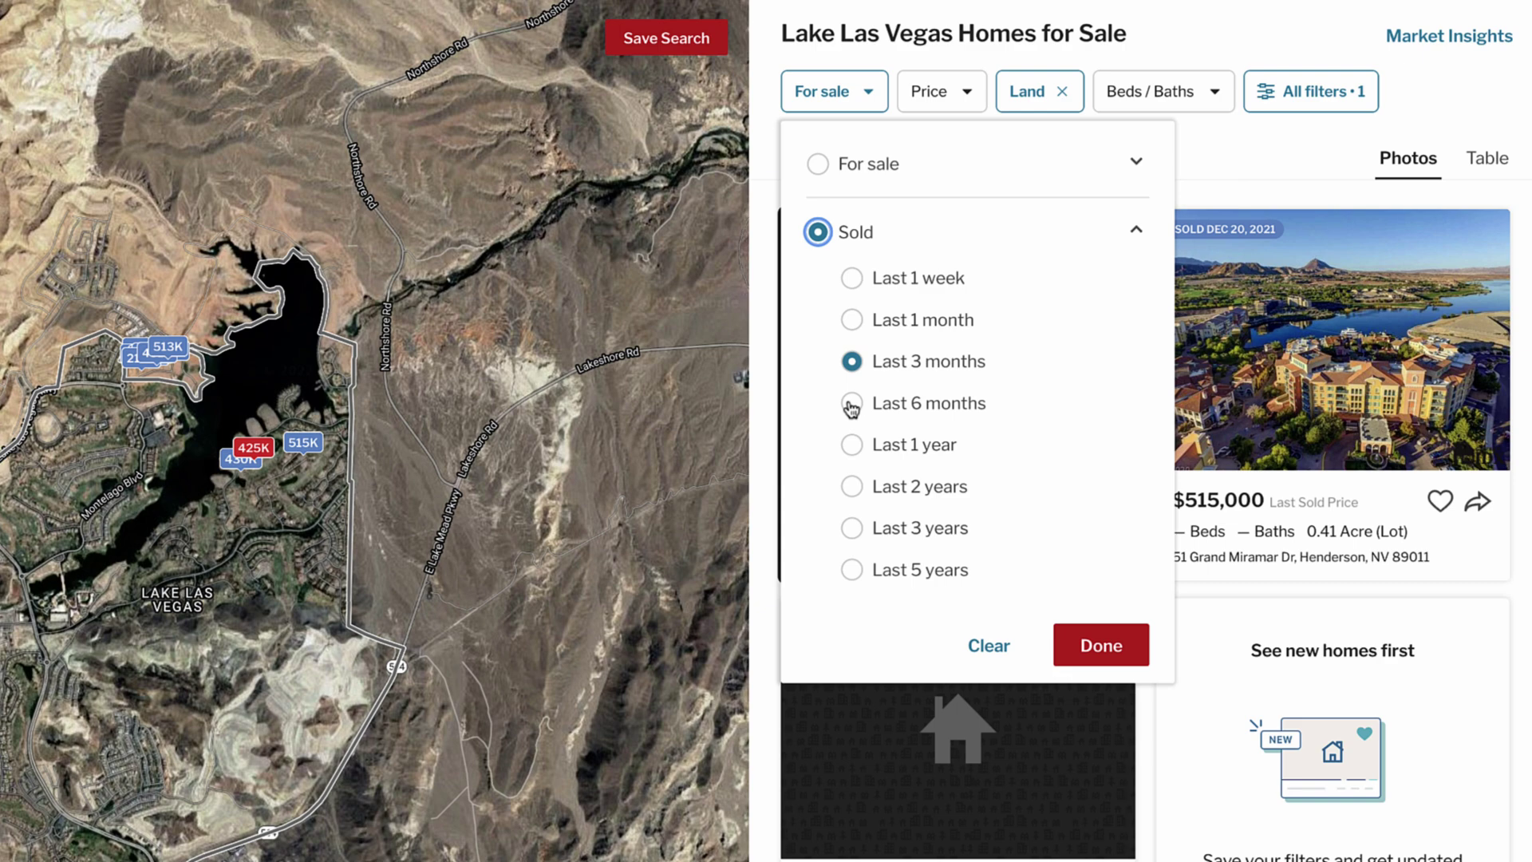
click(851, 407)
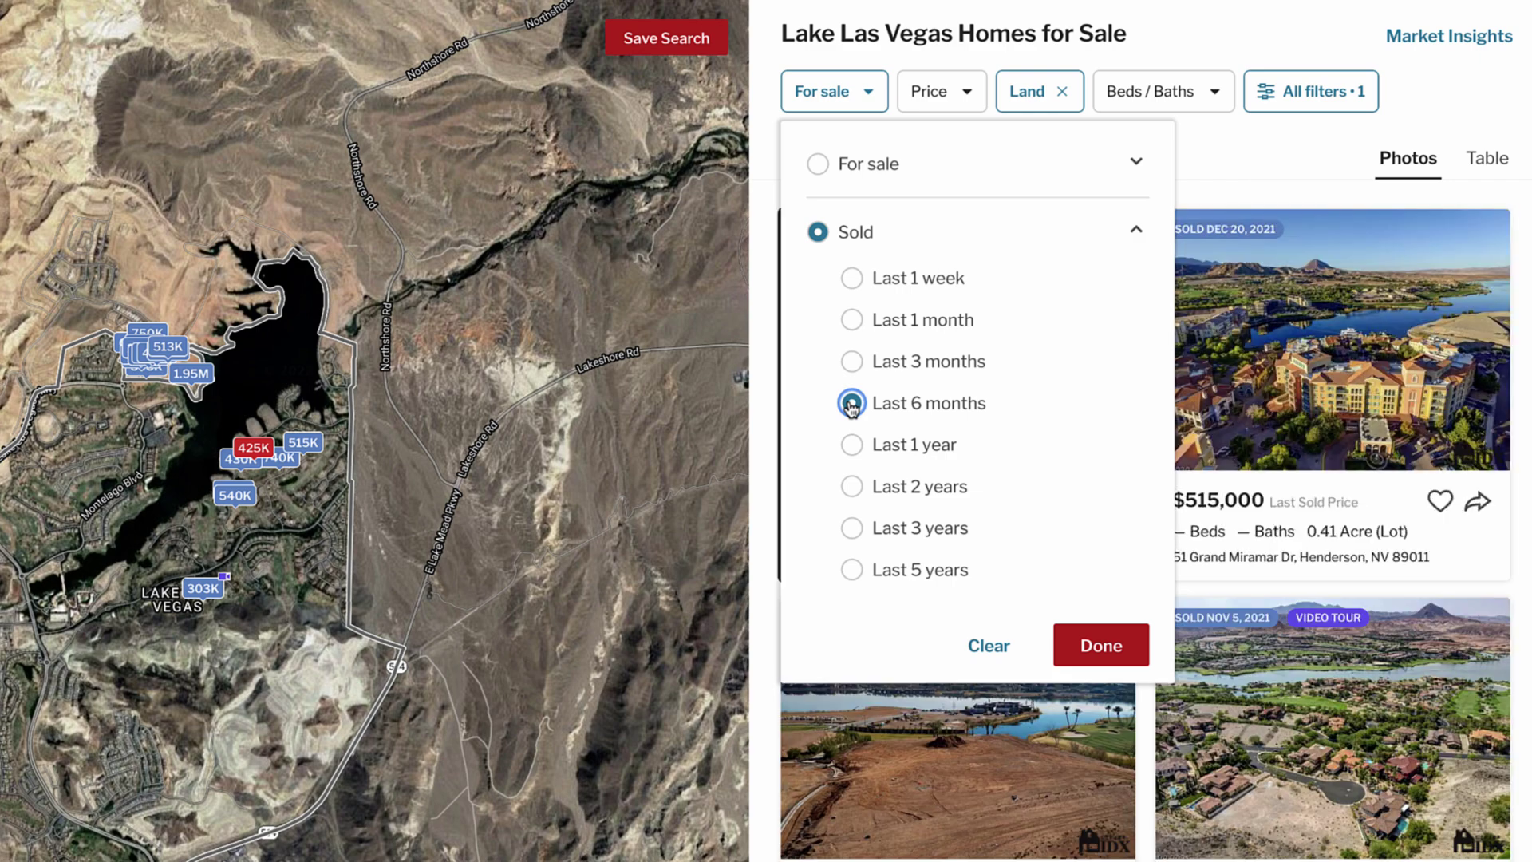
click(852, 445)
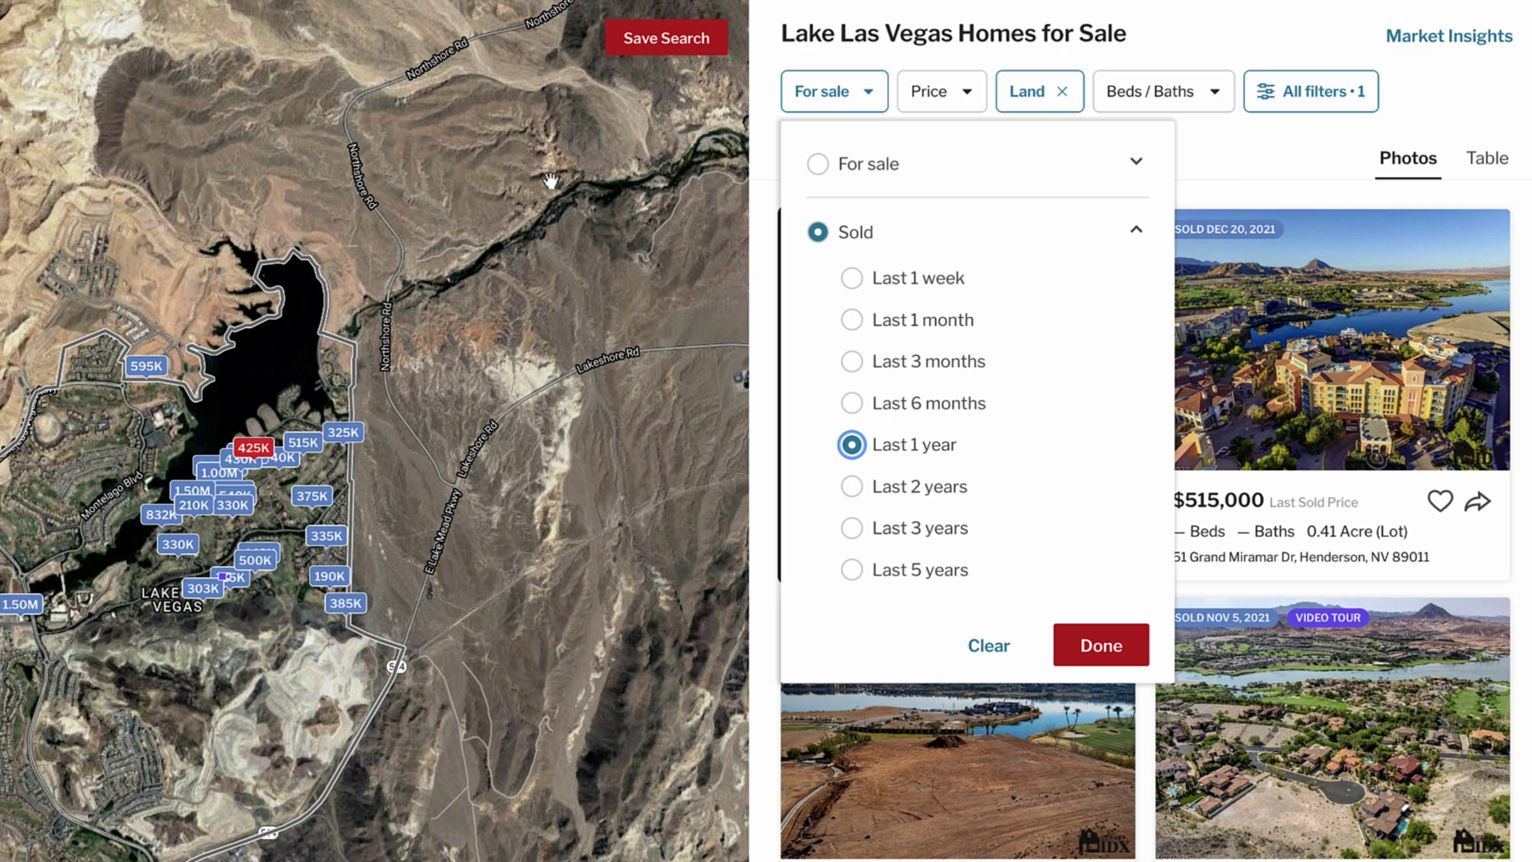
click(817, 164)
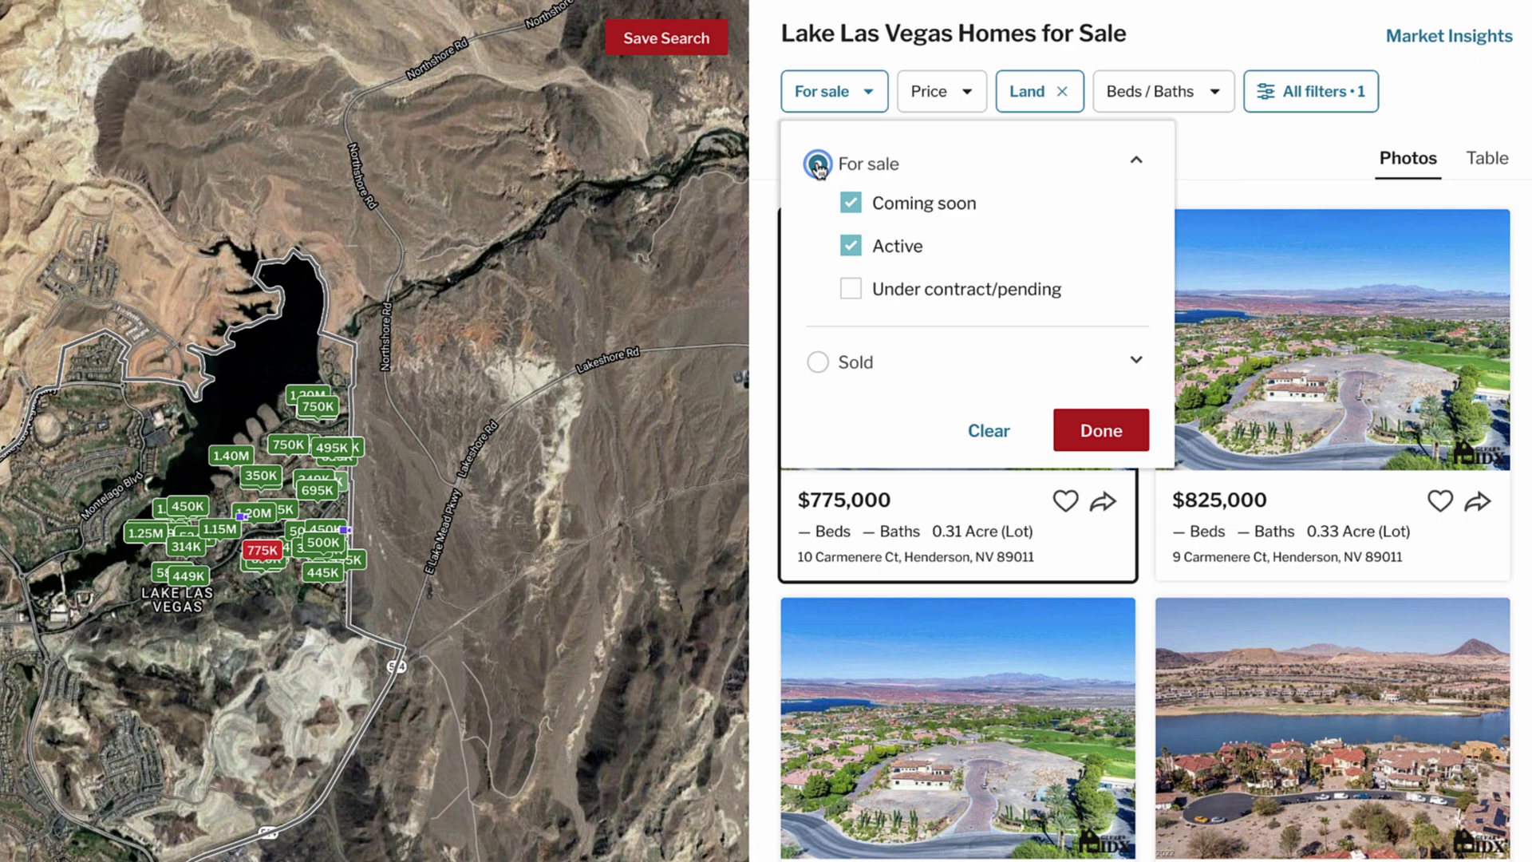
click(818, 361)
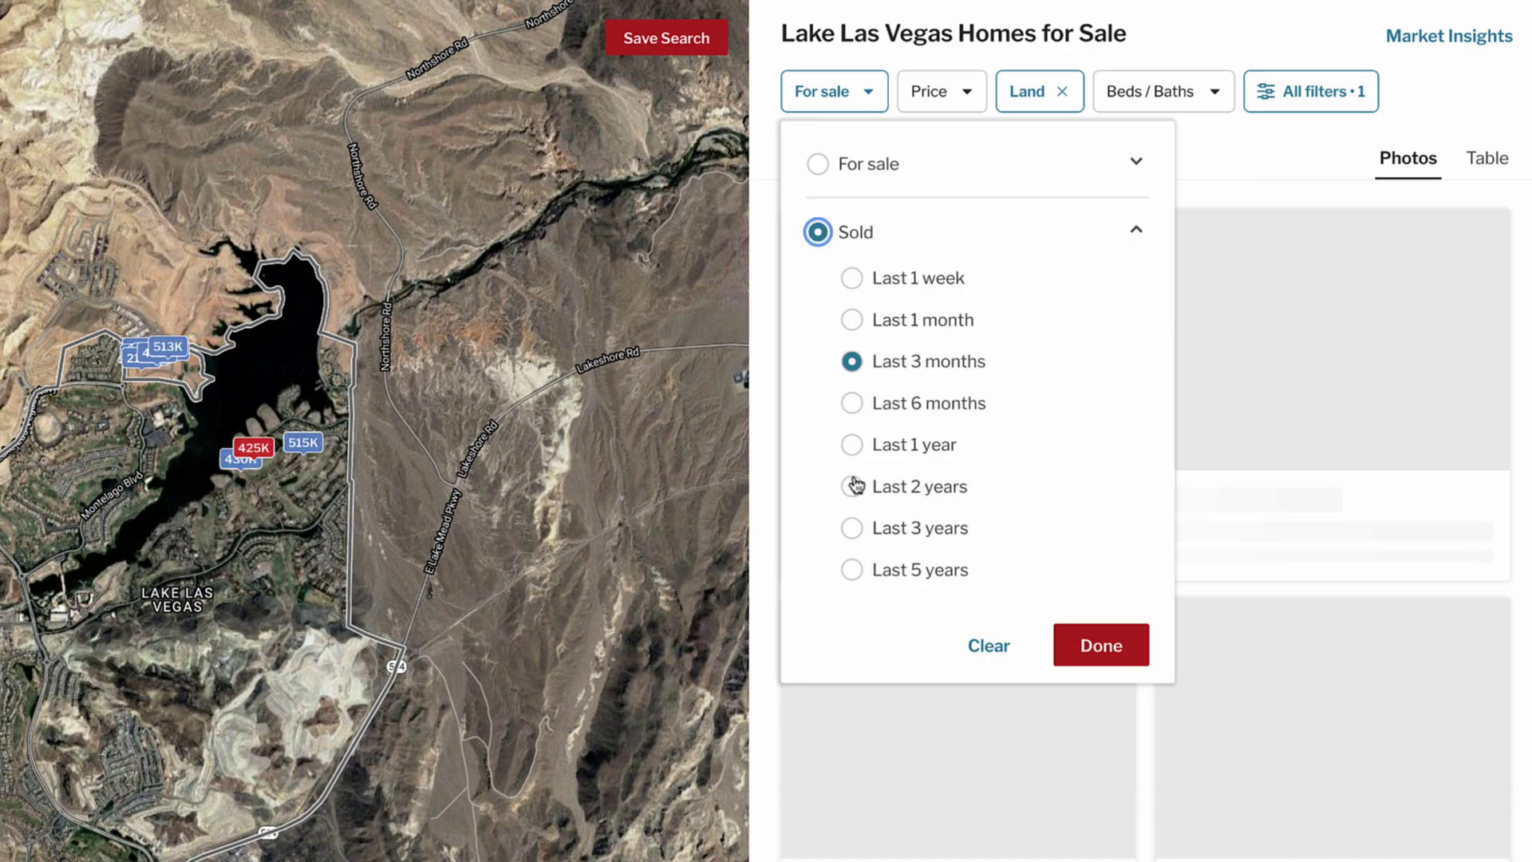
click(852, 445)
click(1122, 647)
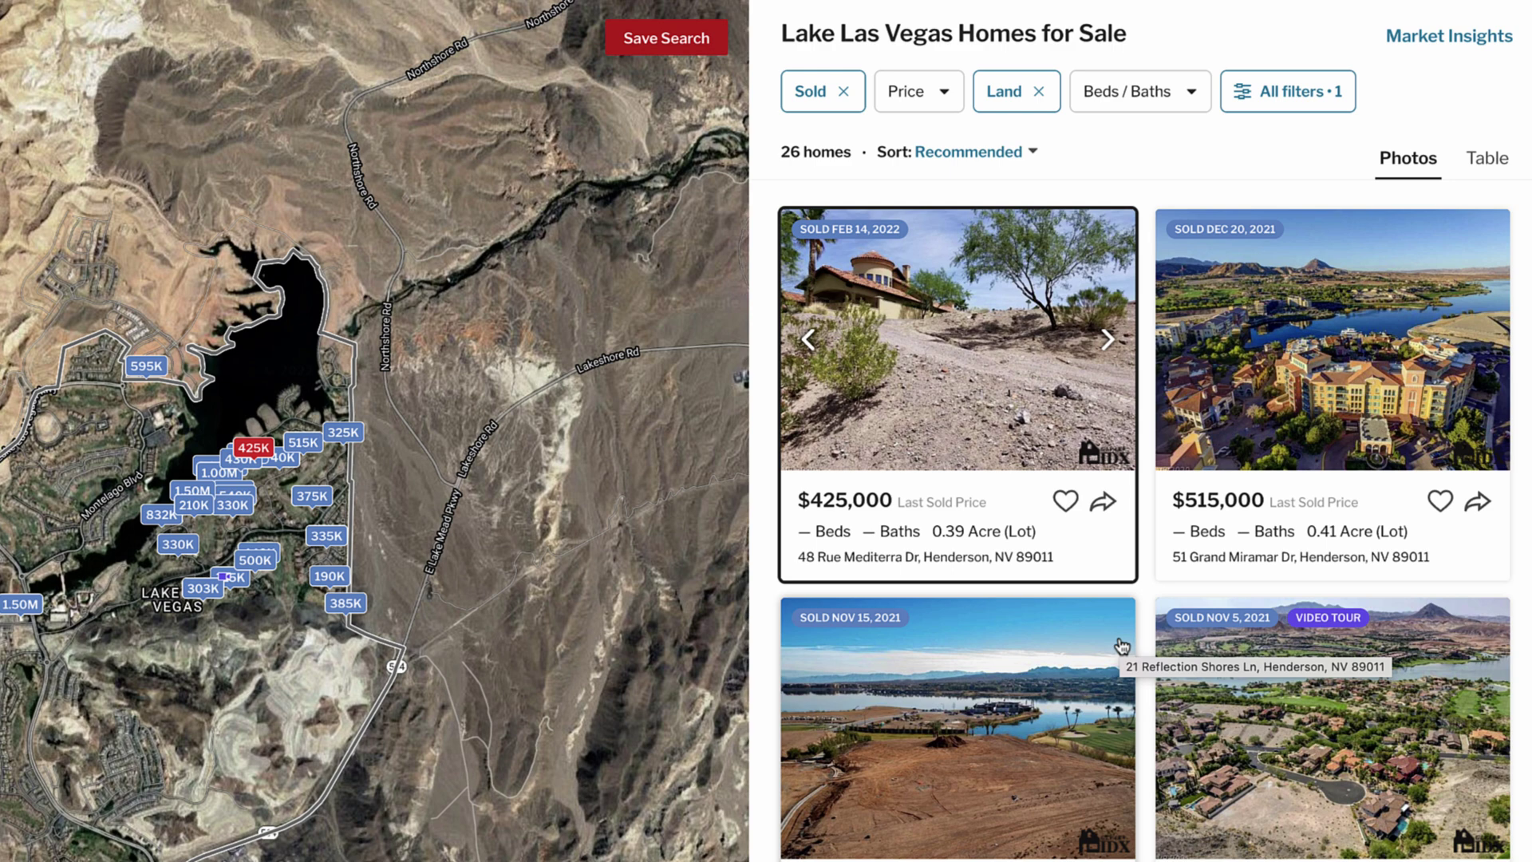
scroll(1410, 712, down, 20)
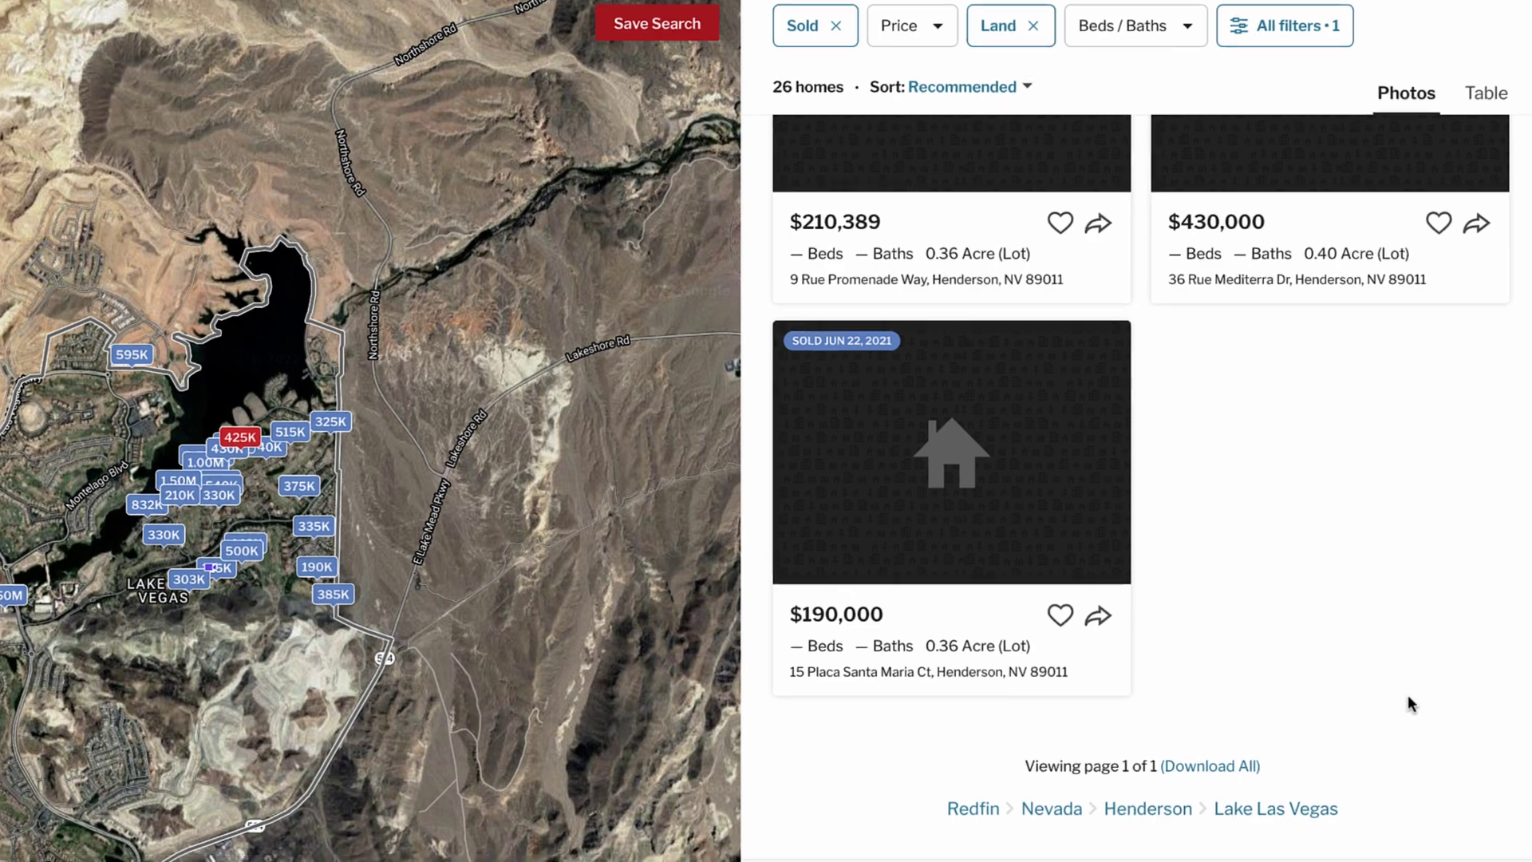
scroll(1408, 701, down, 3)
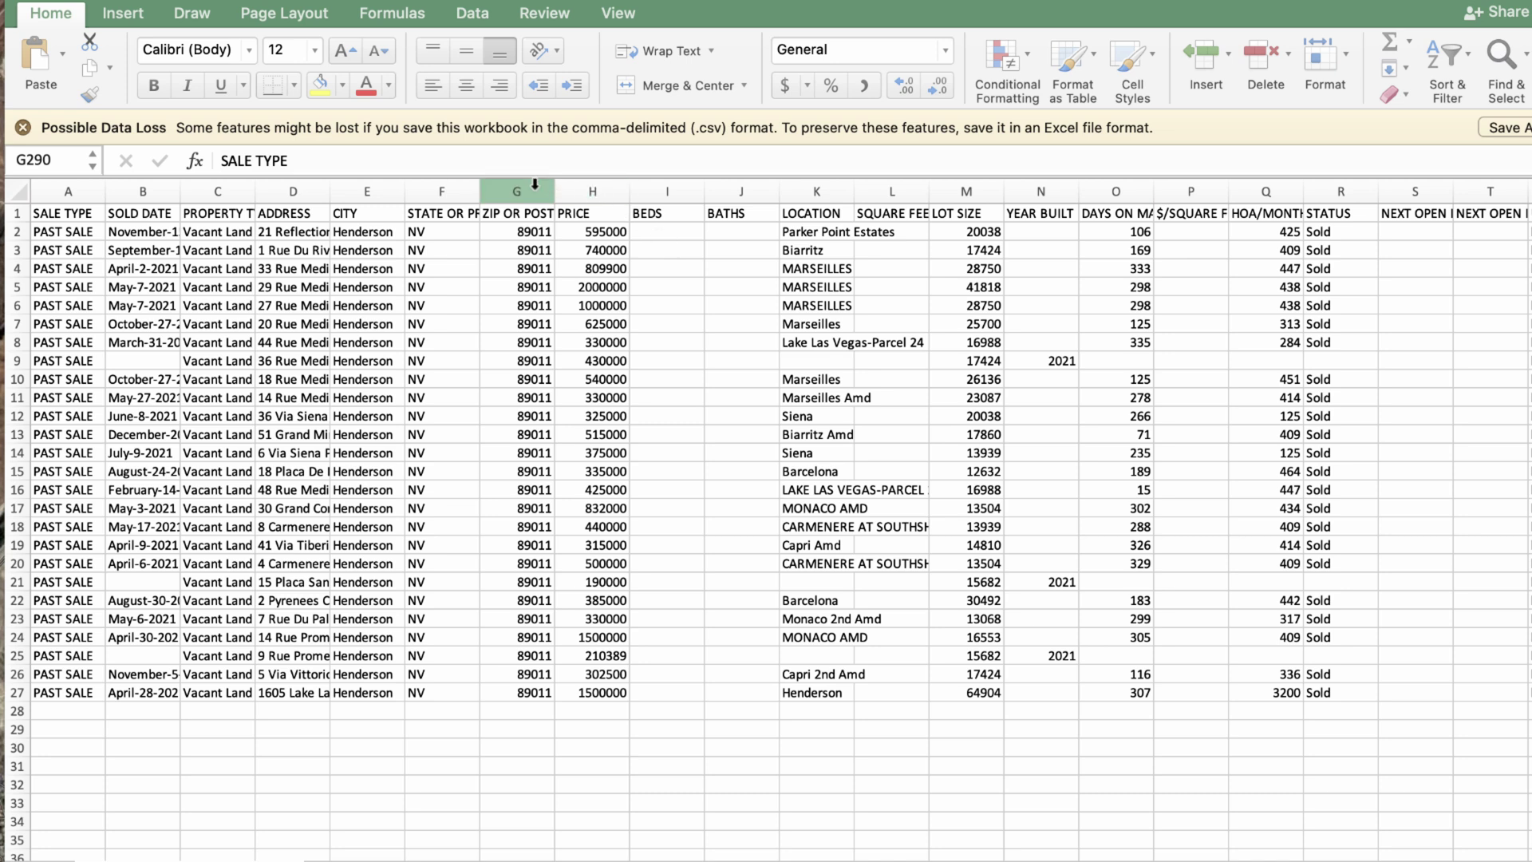
- Delete columns A through G, SALE TYPE through ZIP code
key(ctrl+Home)
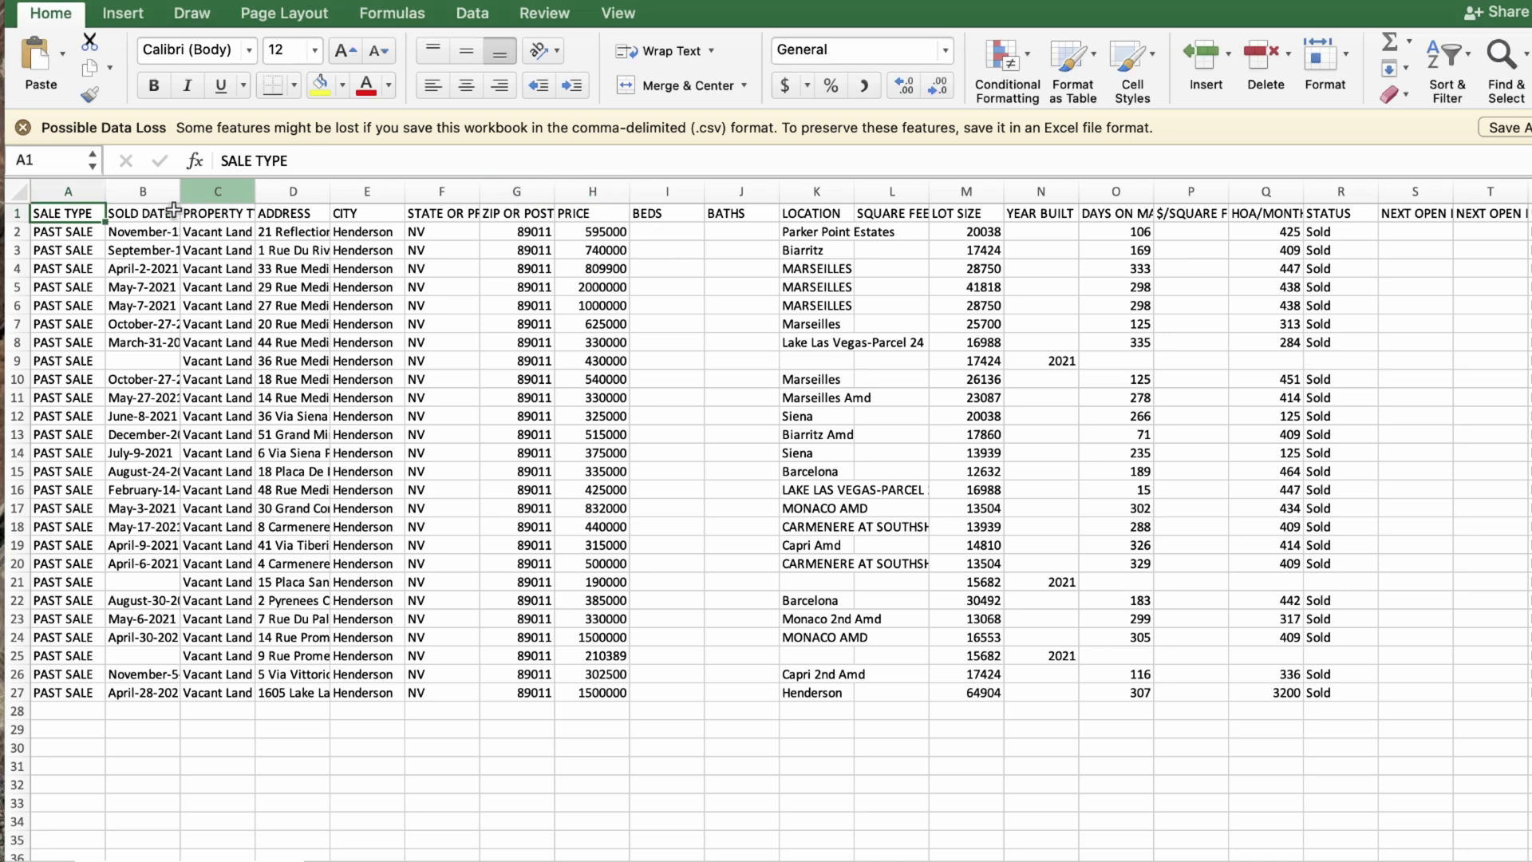
click(516, 192)
shift+click(59, 193)
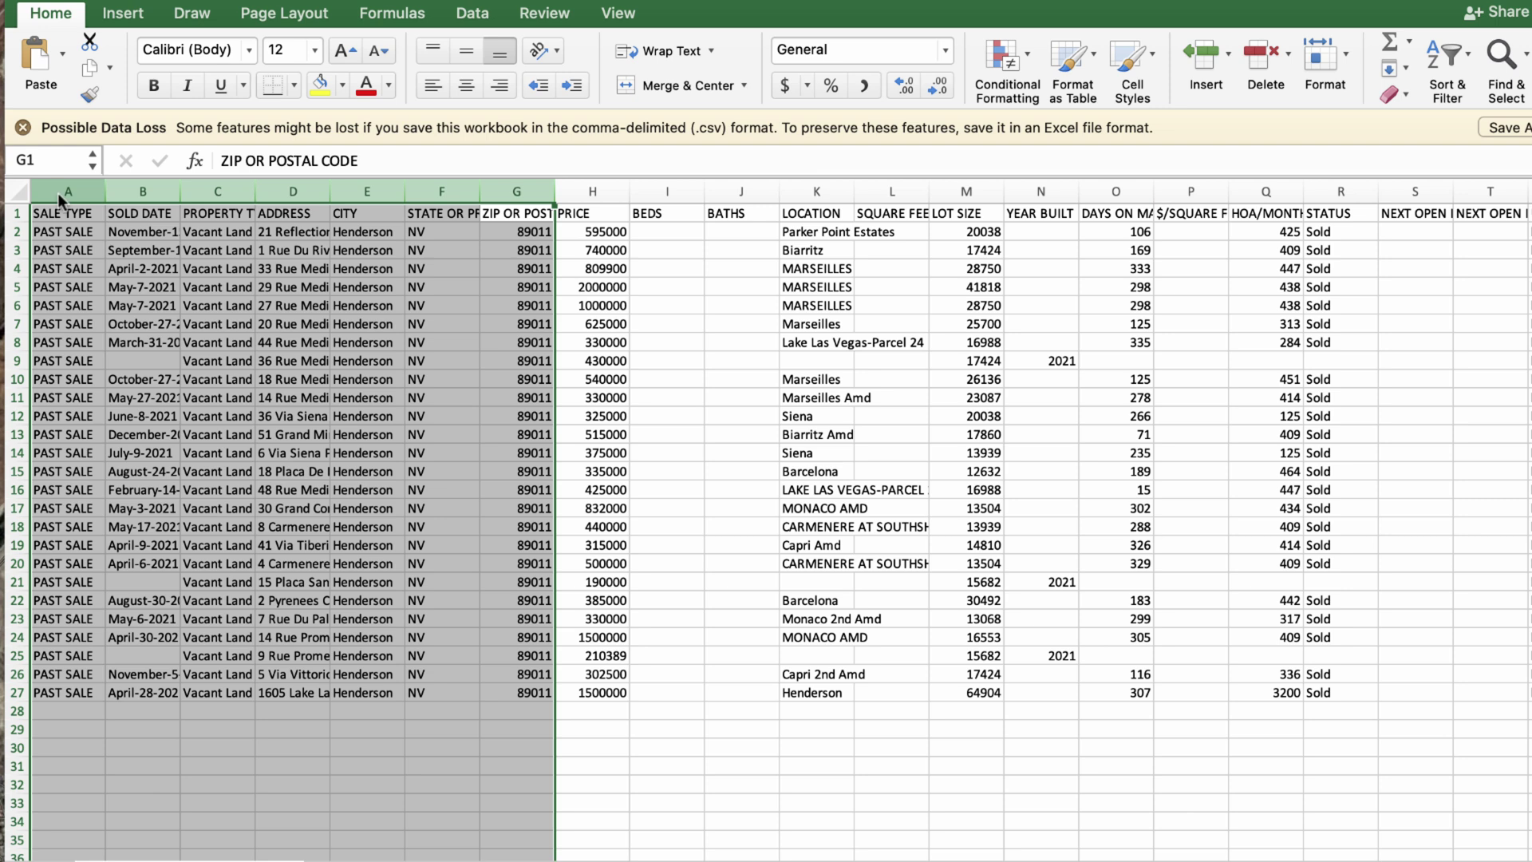
right_click(57, 193)
click(147, 344)
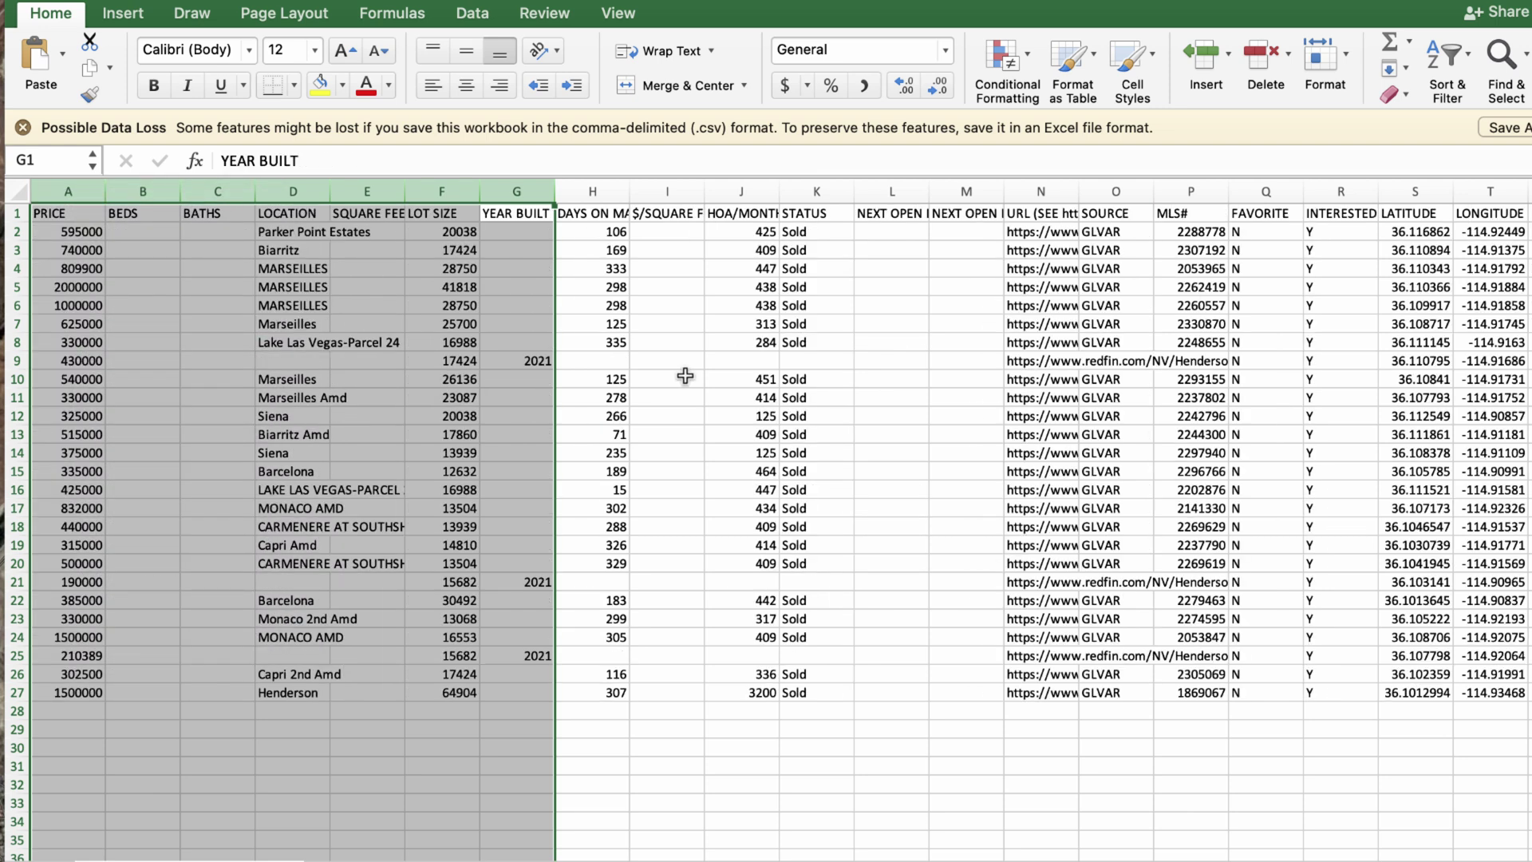
- Delete the BEDS through SQUARE FEET columns
click(667, 378)
drag(138, 191, 265, 192)
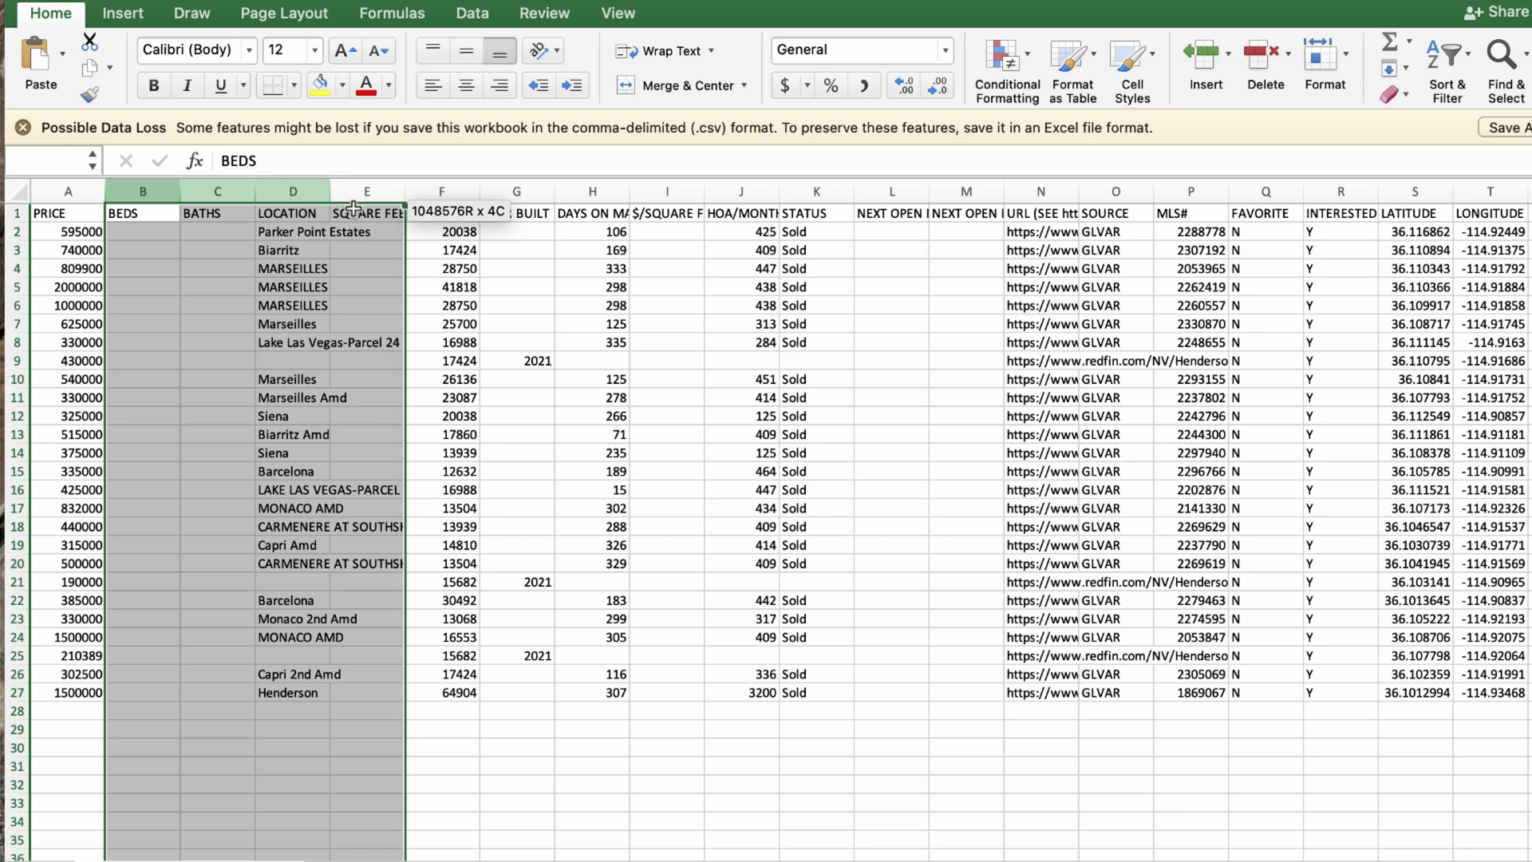
right_click(264, 192)
click(297, 340)
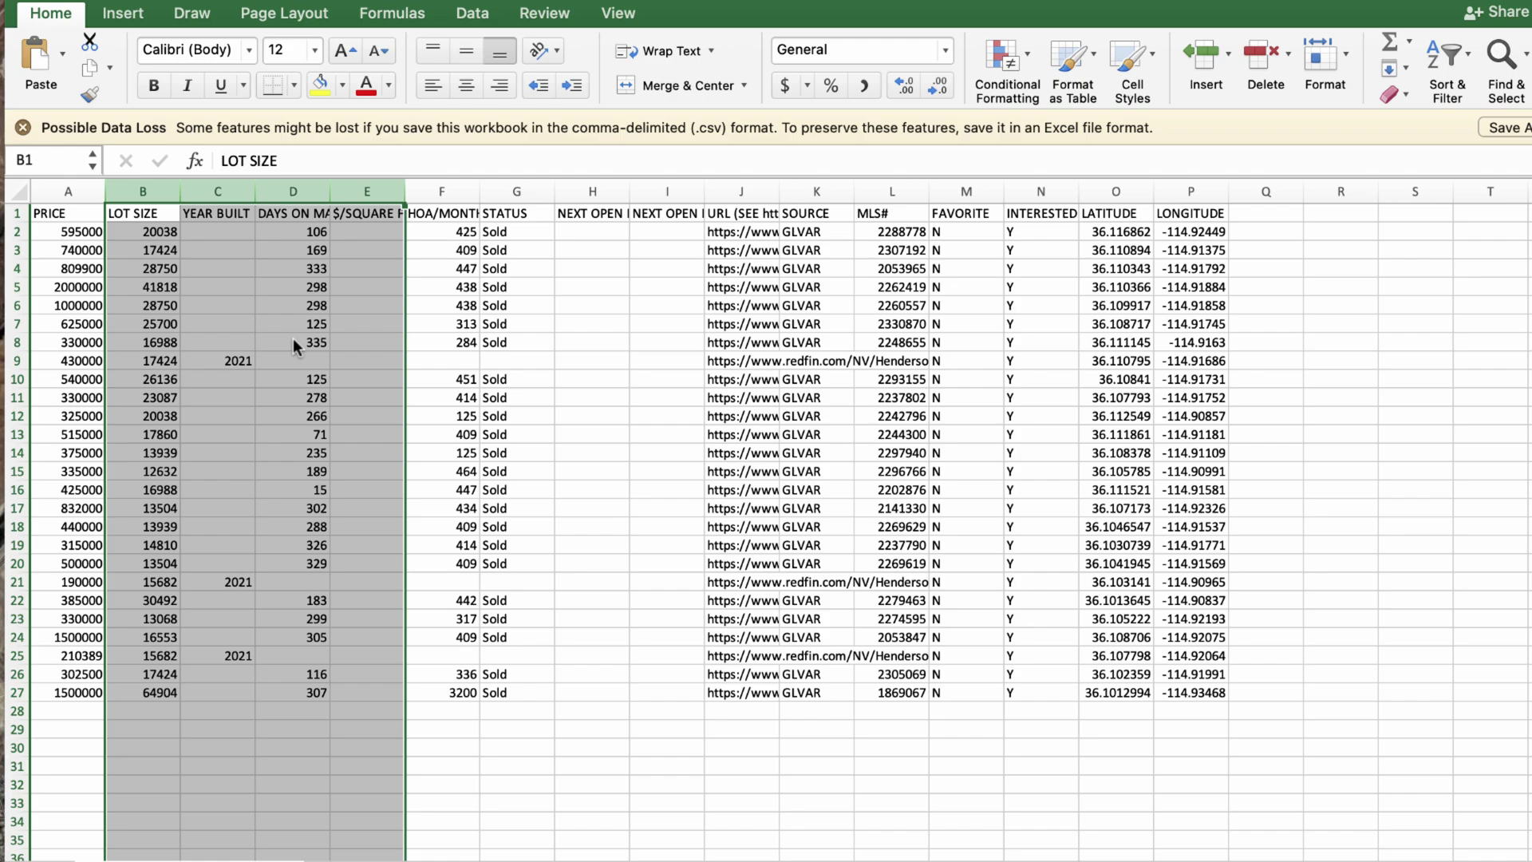
click(460, 291)
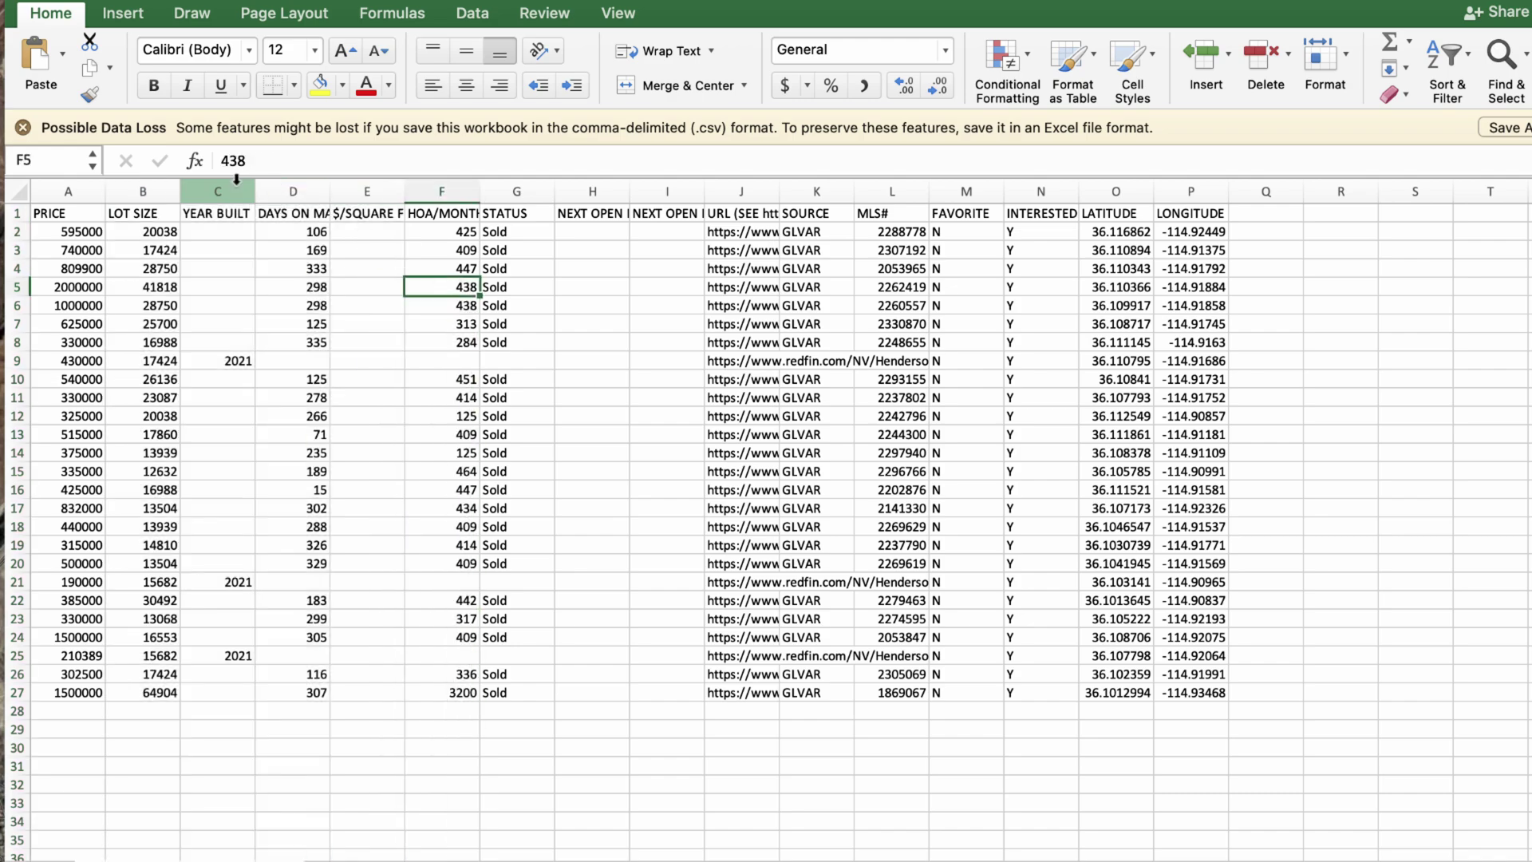
- Delete YEAR BUILT and every other column after LOT SIZE
mouse_move(217, 192)
mouse_down()
mouse_move(958, 228)
mouse_move(1177, 191)
mouse_up()
right_click(1176, 191)
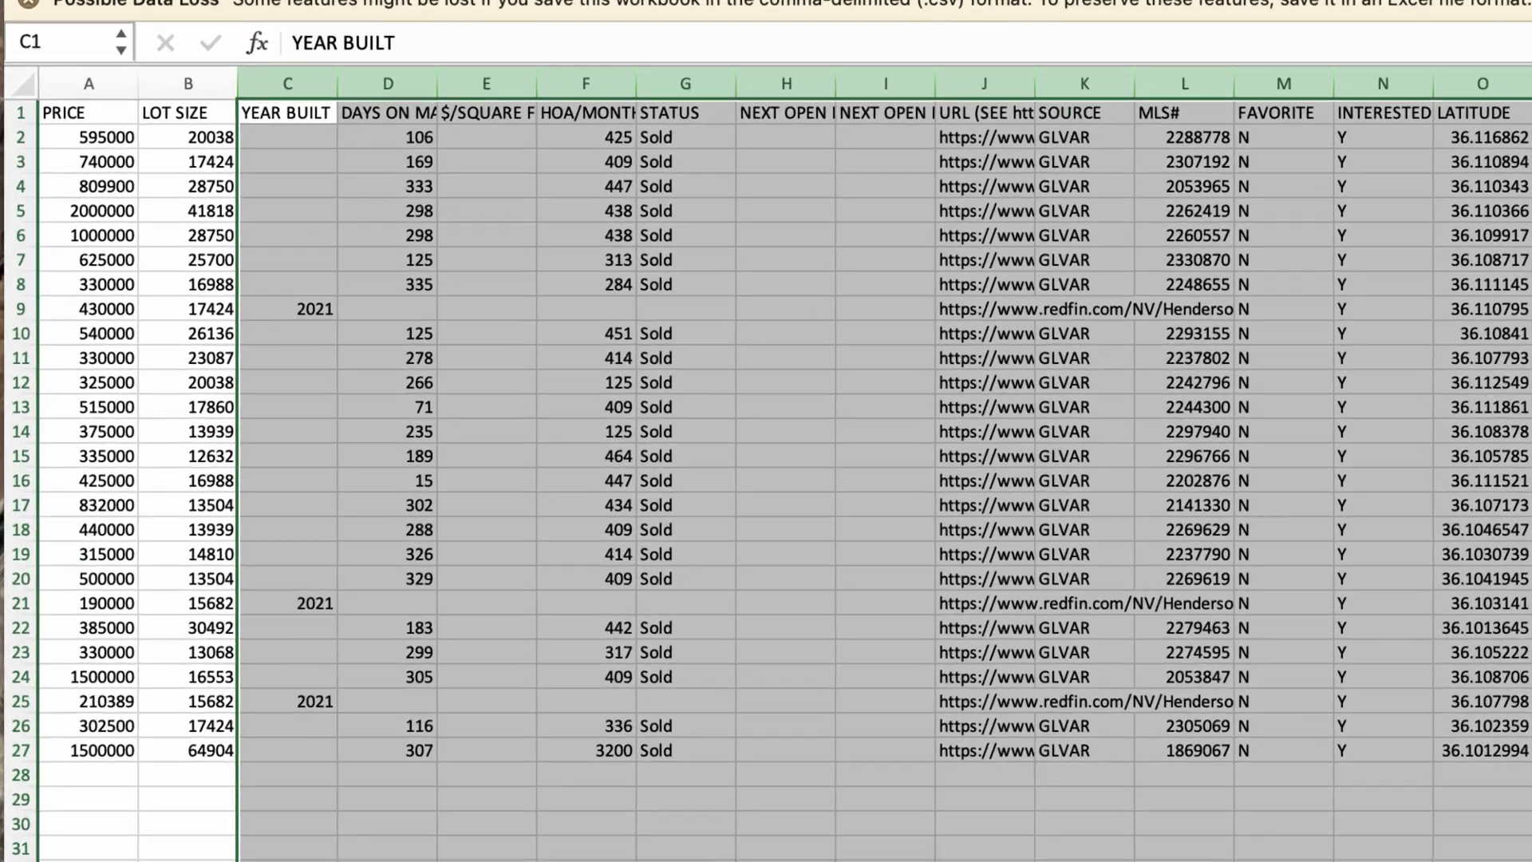
click(1209, 340)
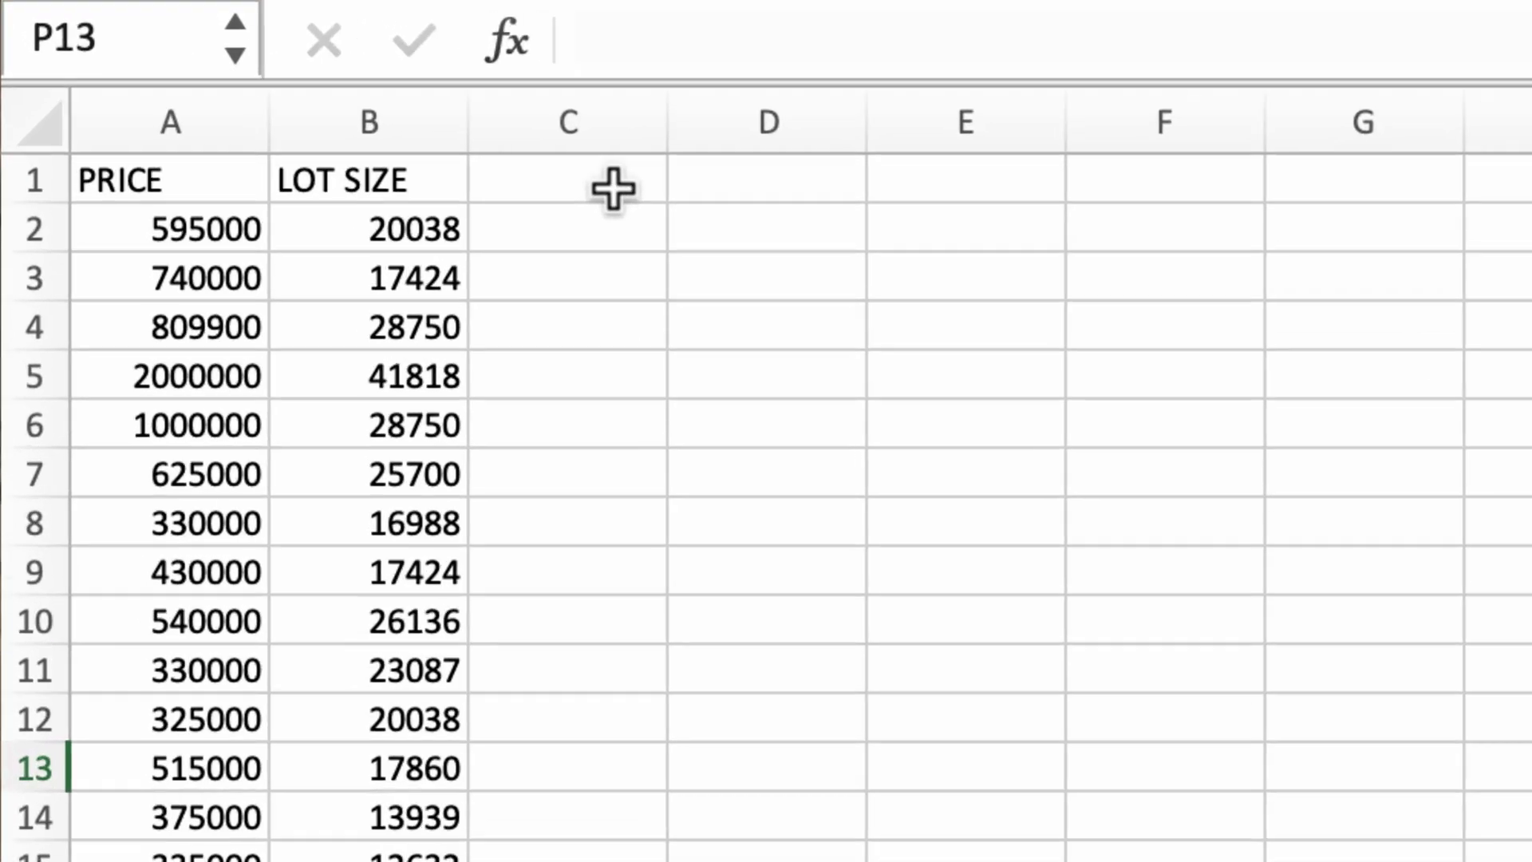
- Add ACRES and $/ACRE headings in C1 and D1
click(323, 102)
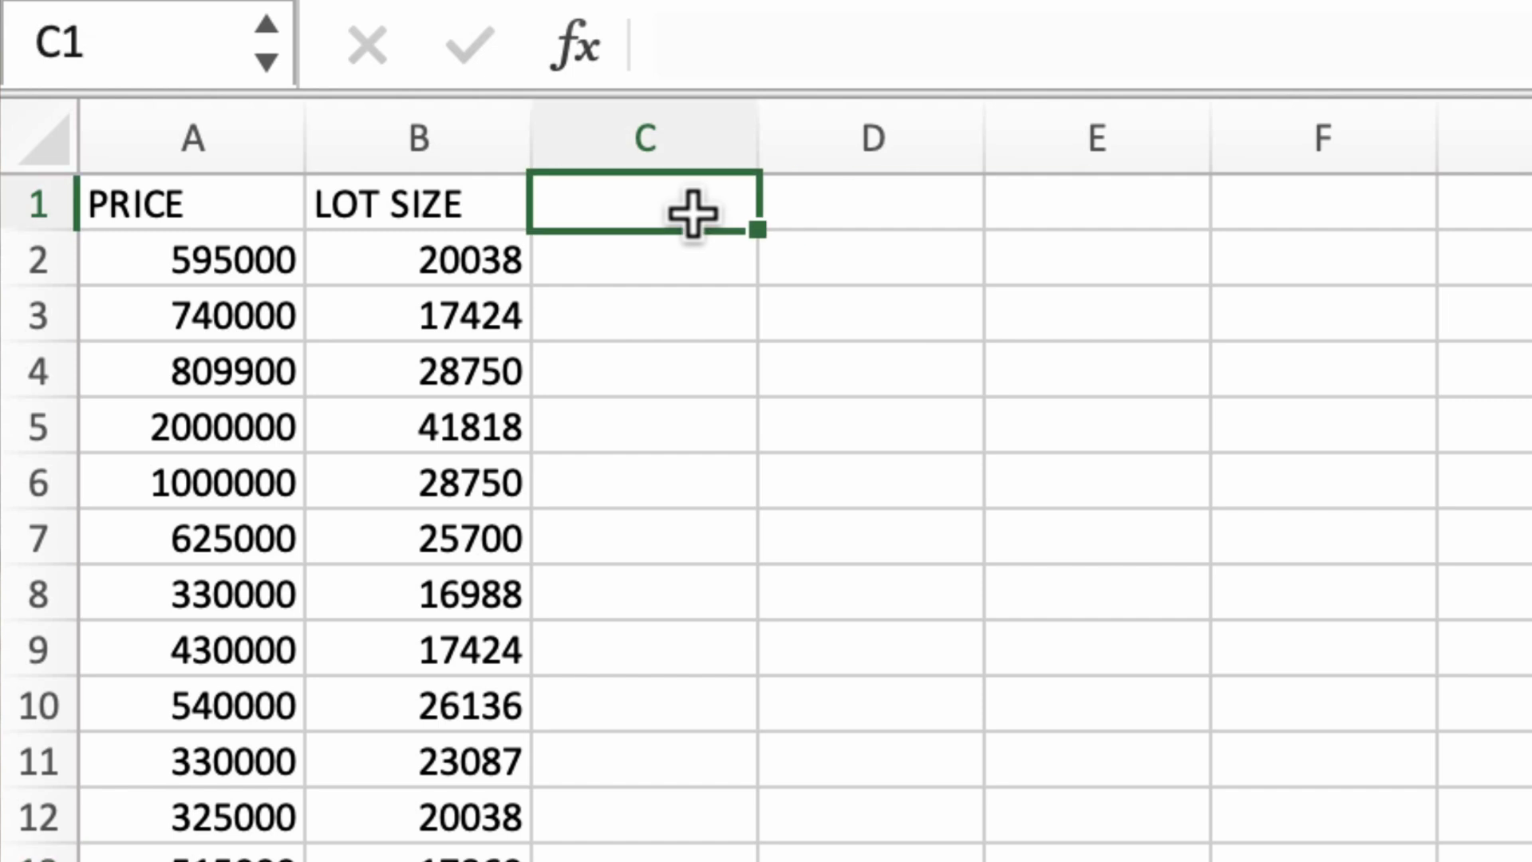
text(ACRES)
key(Tab)
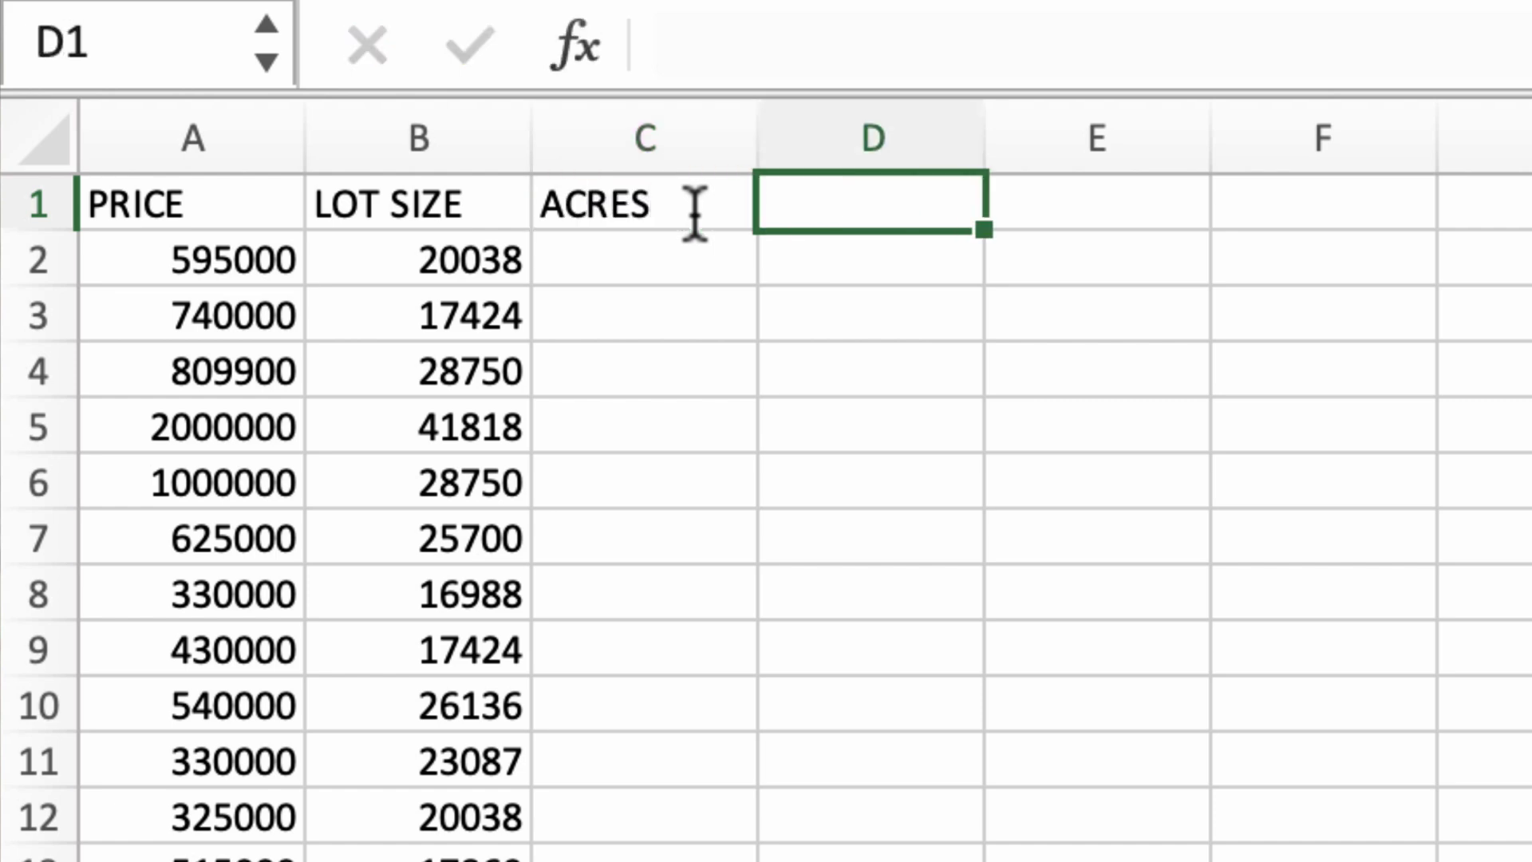
text($/ACRE)
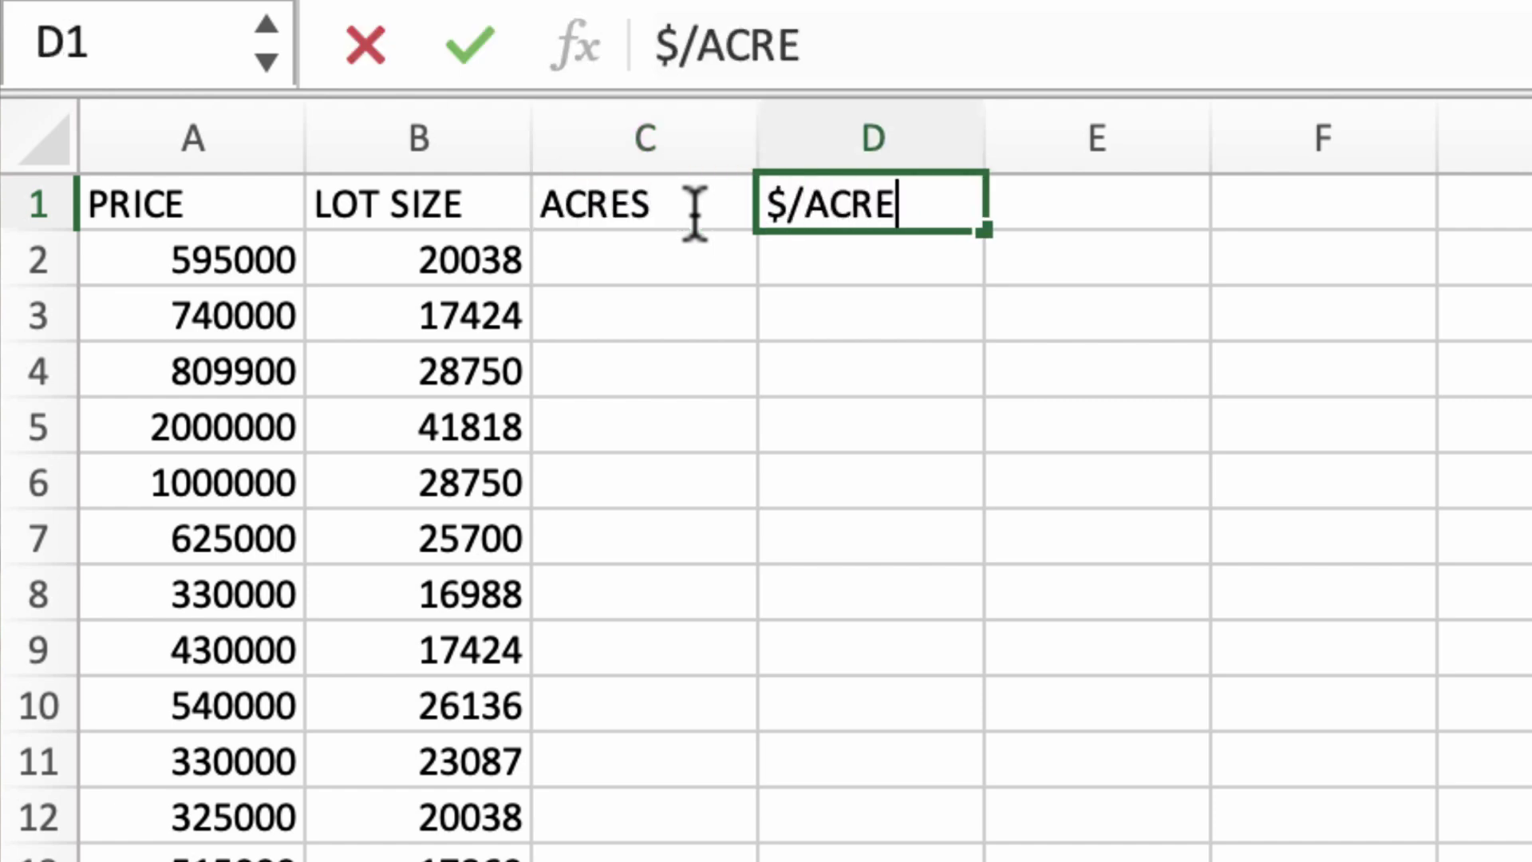
text(E)
key(Return)
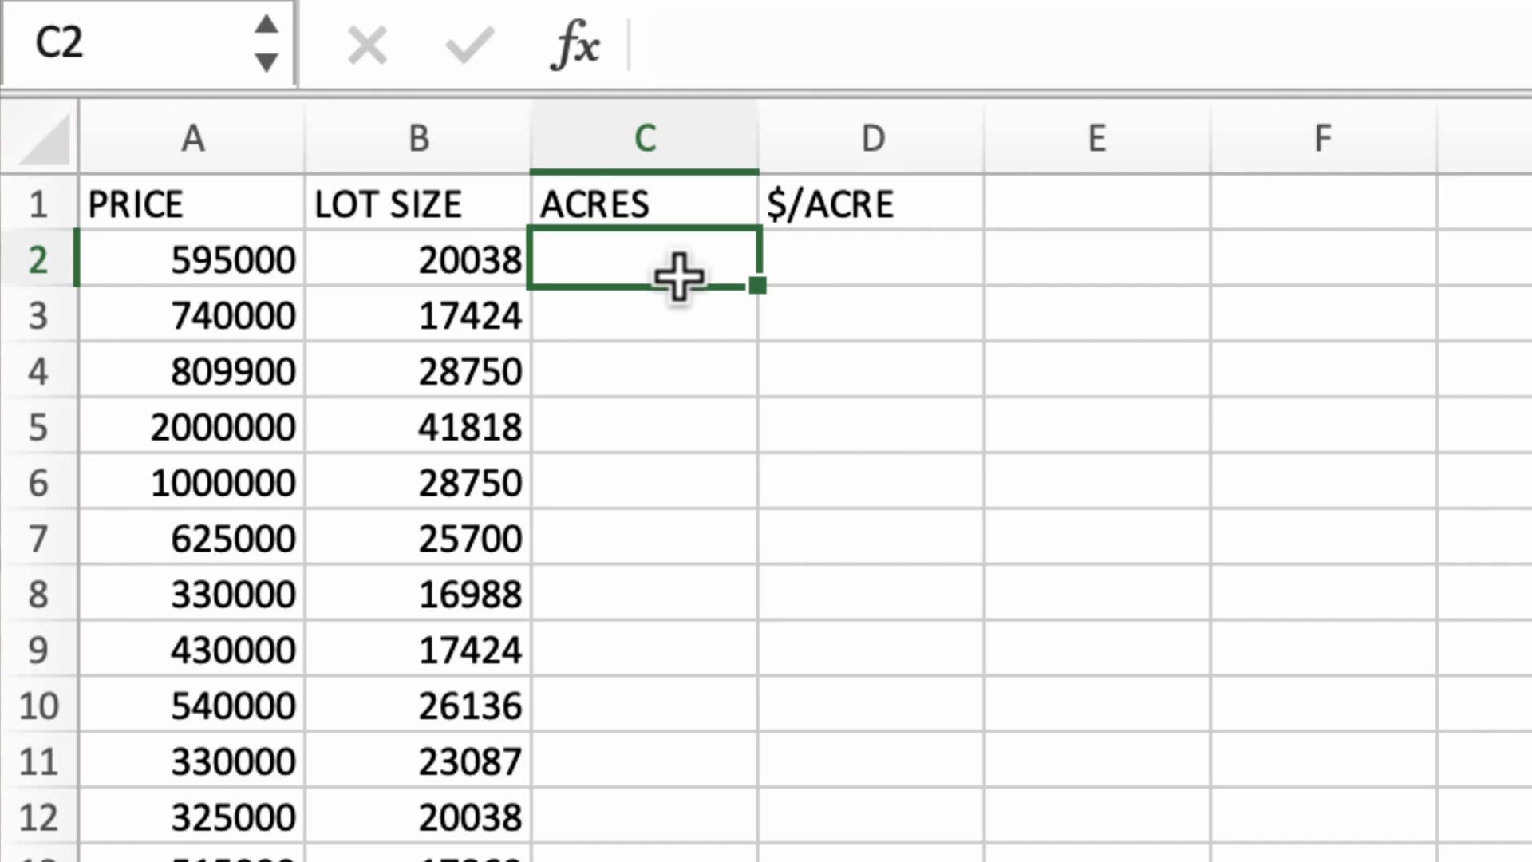
text(=)
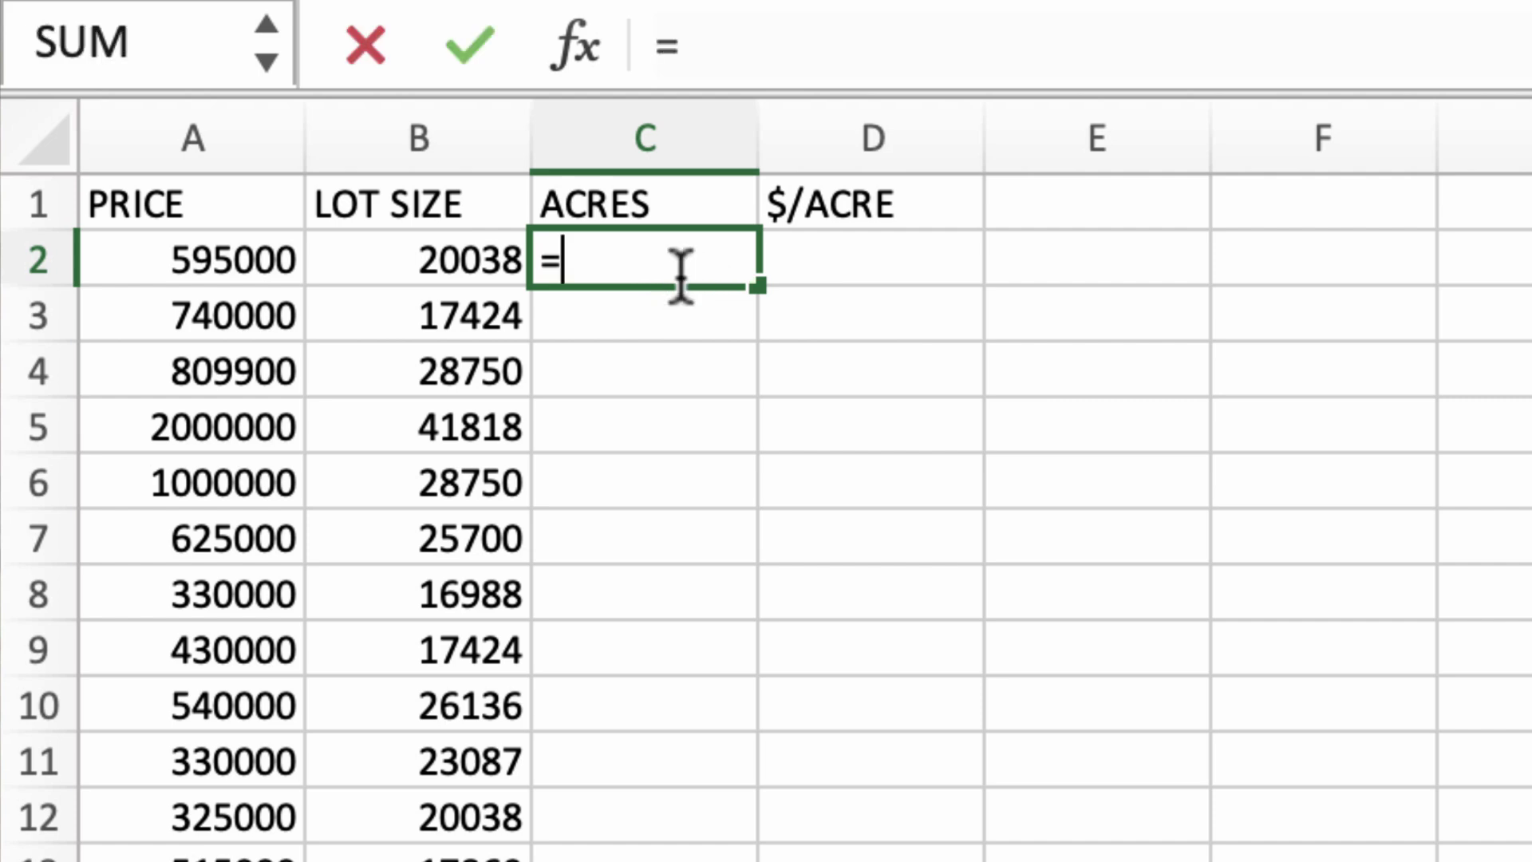
- Enter =B2/43560 in C2 and show the result with two decimals
click(414, 260)
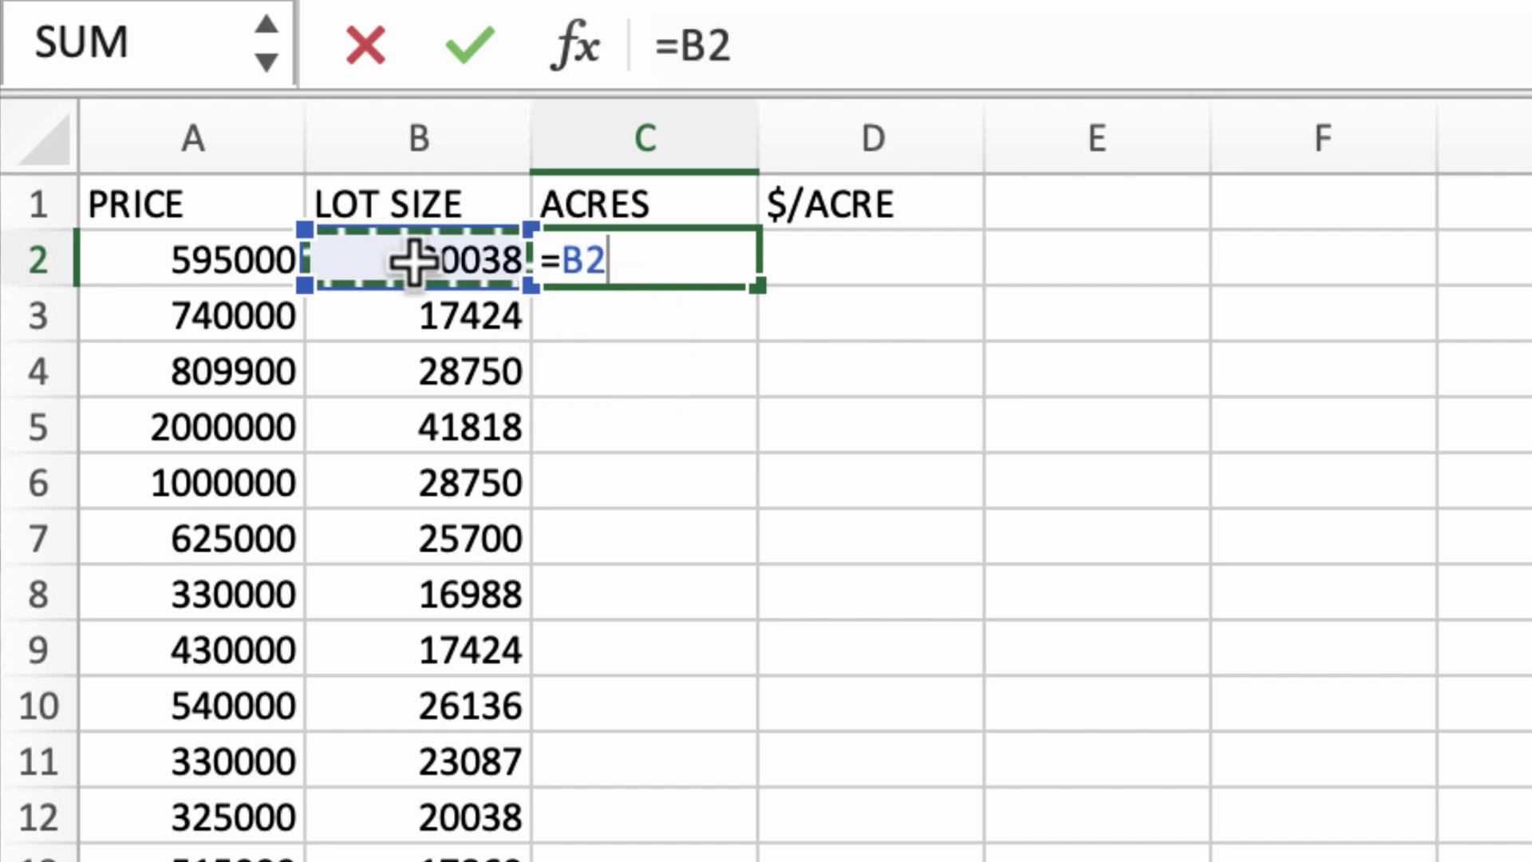
text(/43)
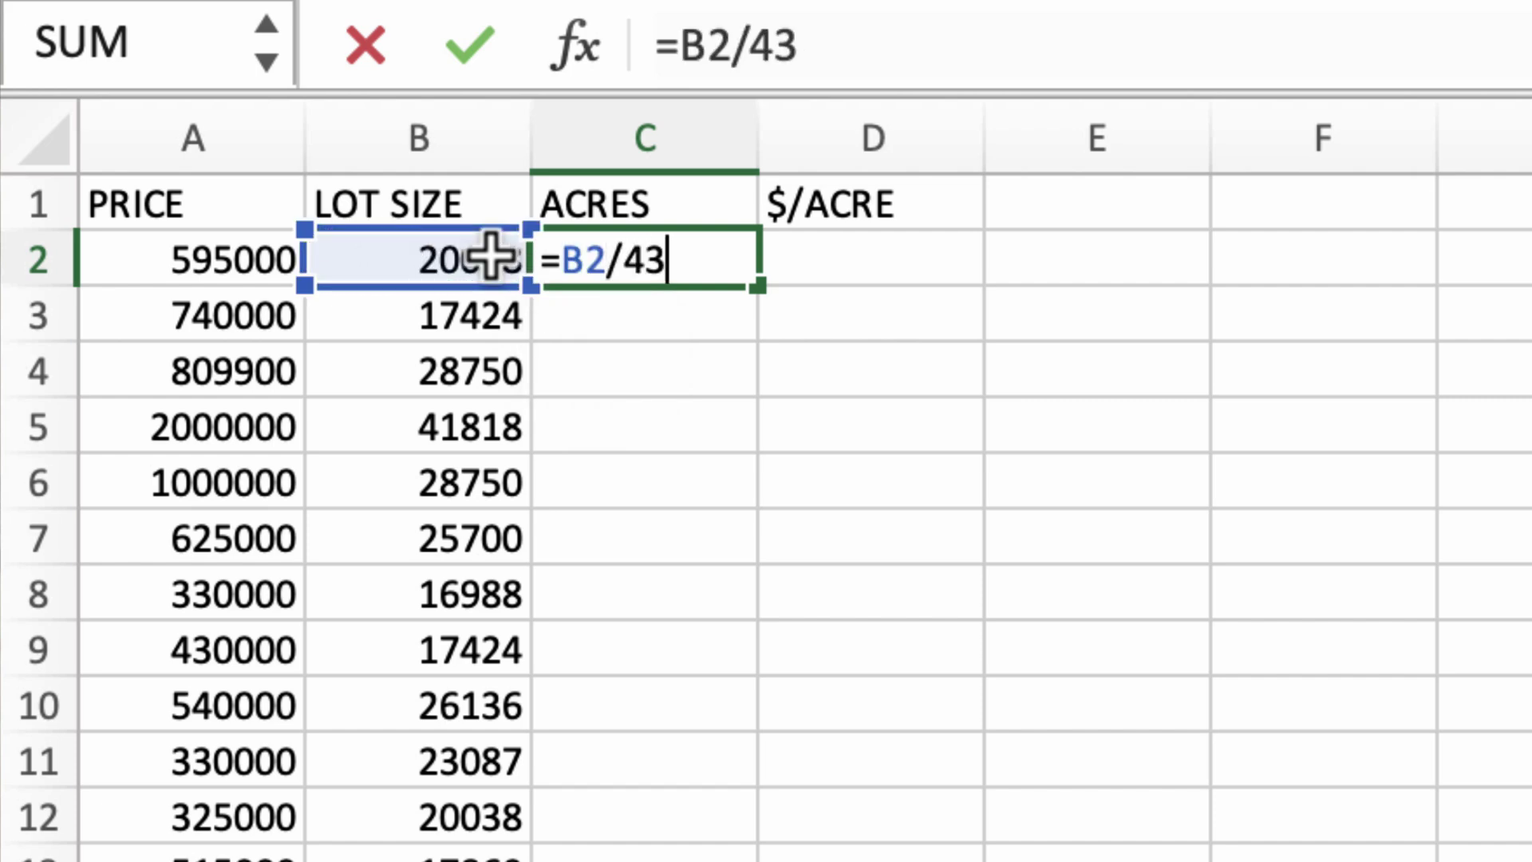
text(560)
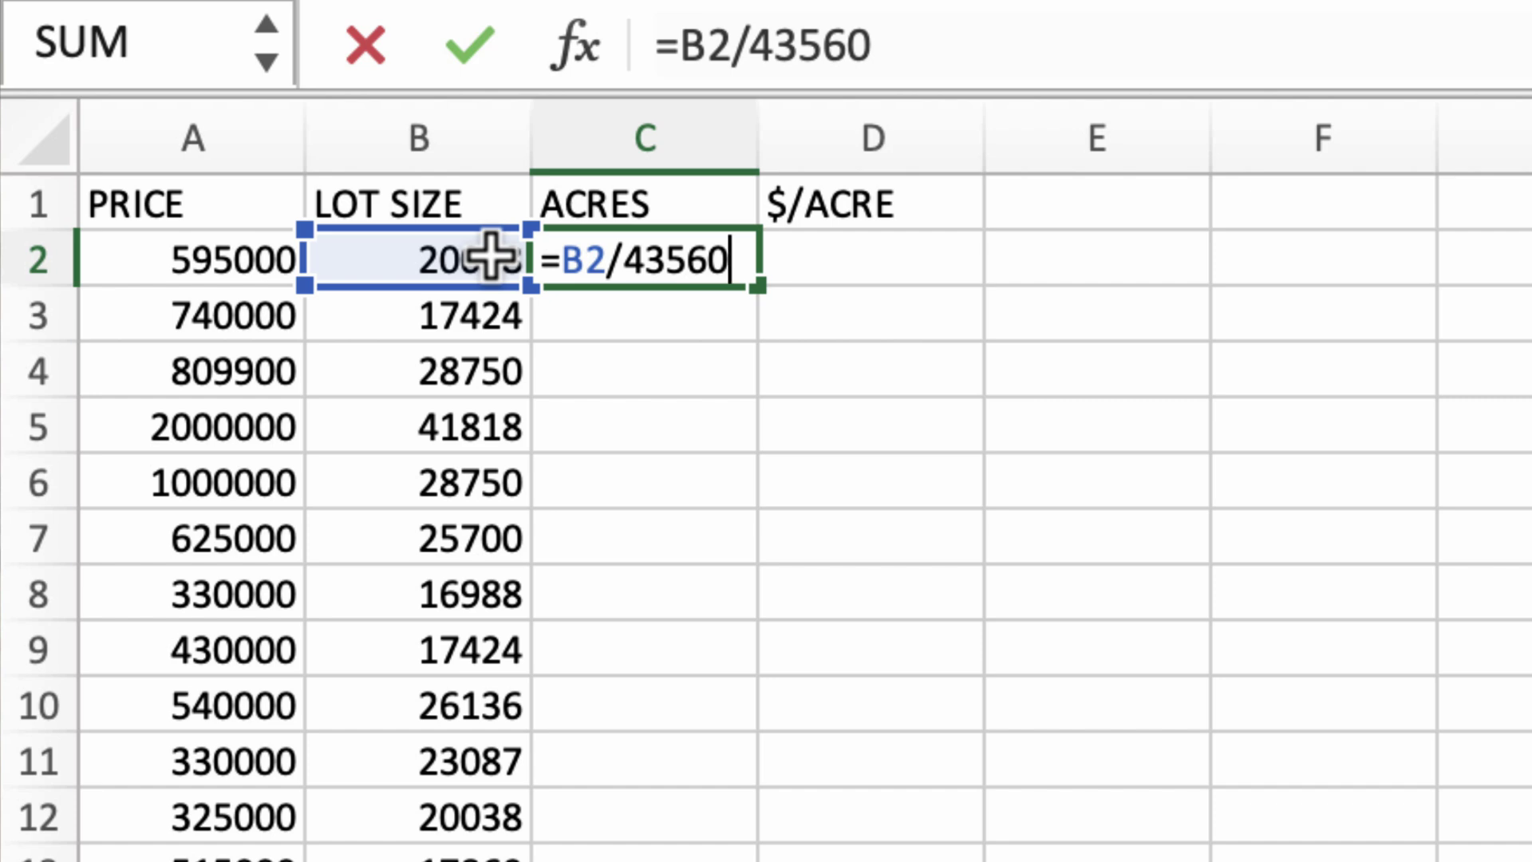
key(Return)
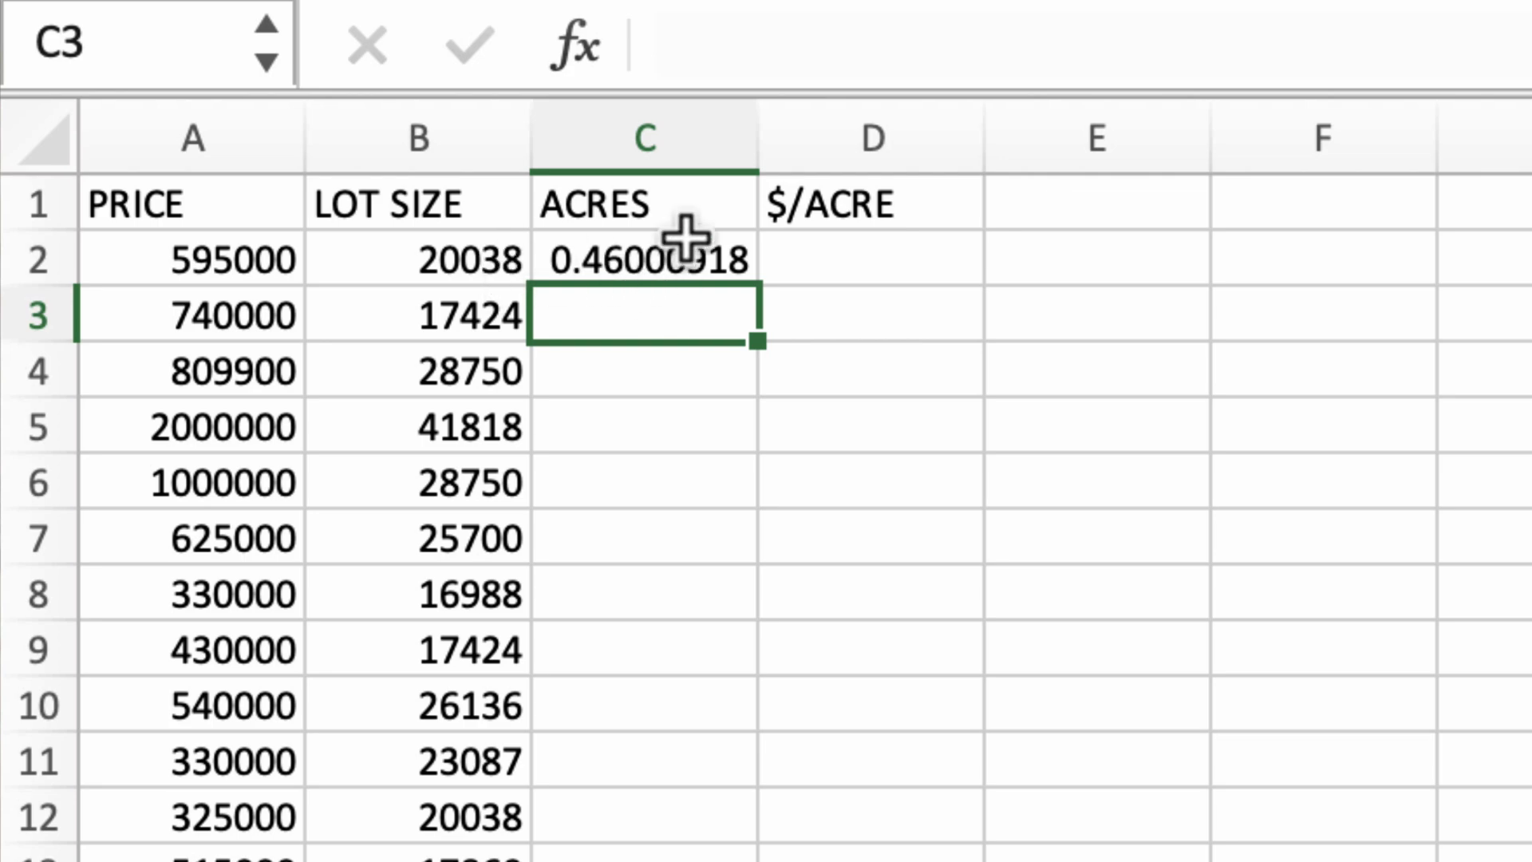
click(693, 264)
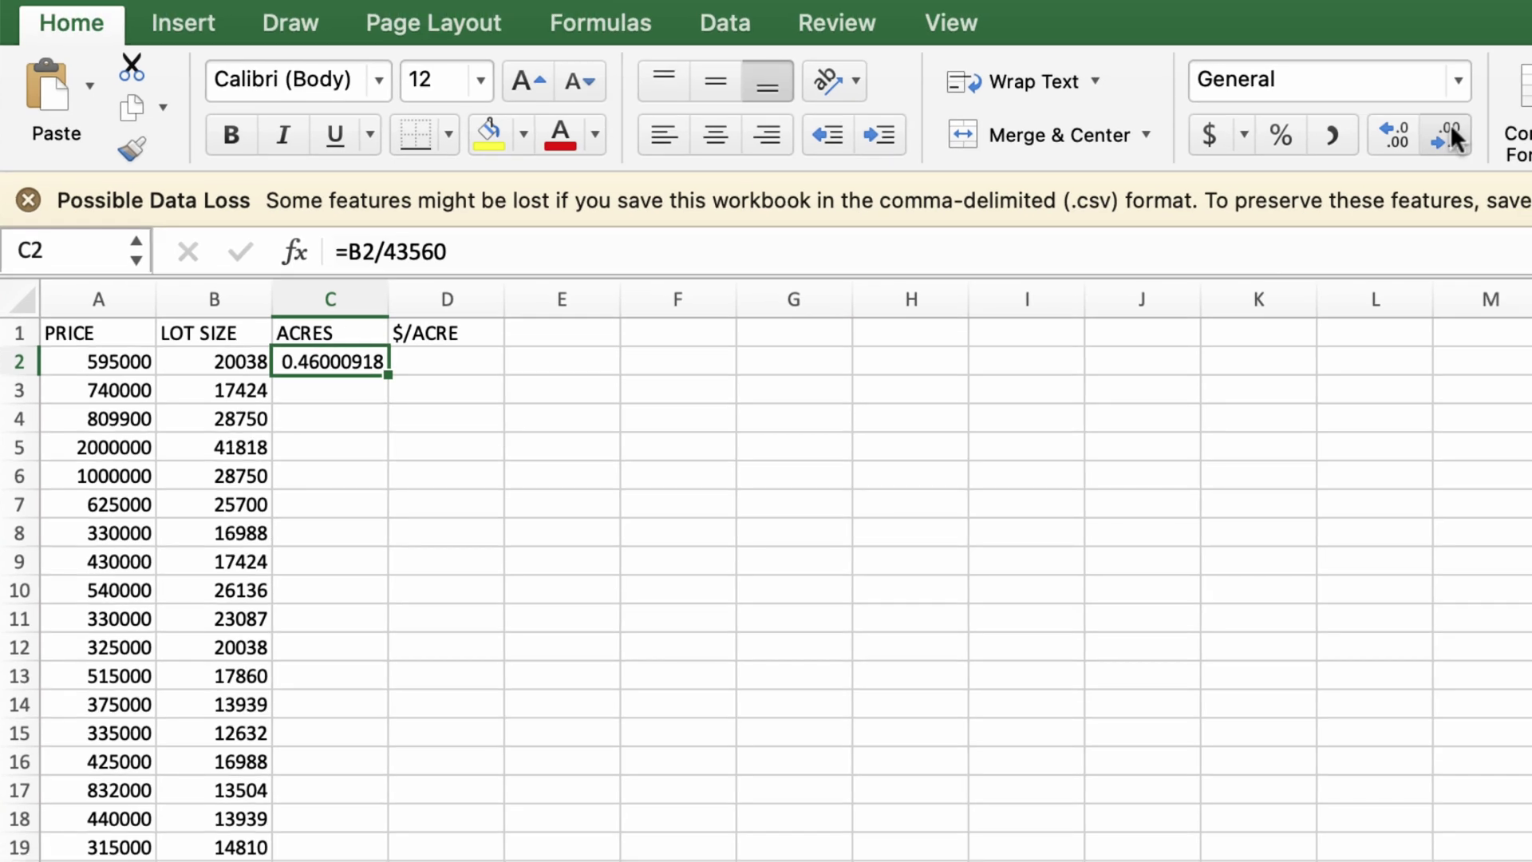
click(1450, 124)
click(1449, 122)
click(1449, 124)
click(1449, 123)
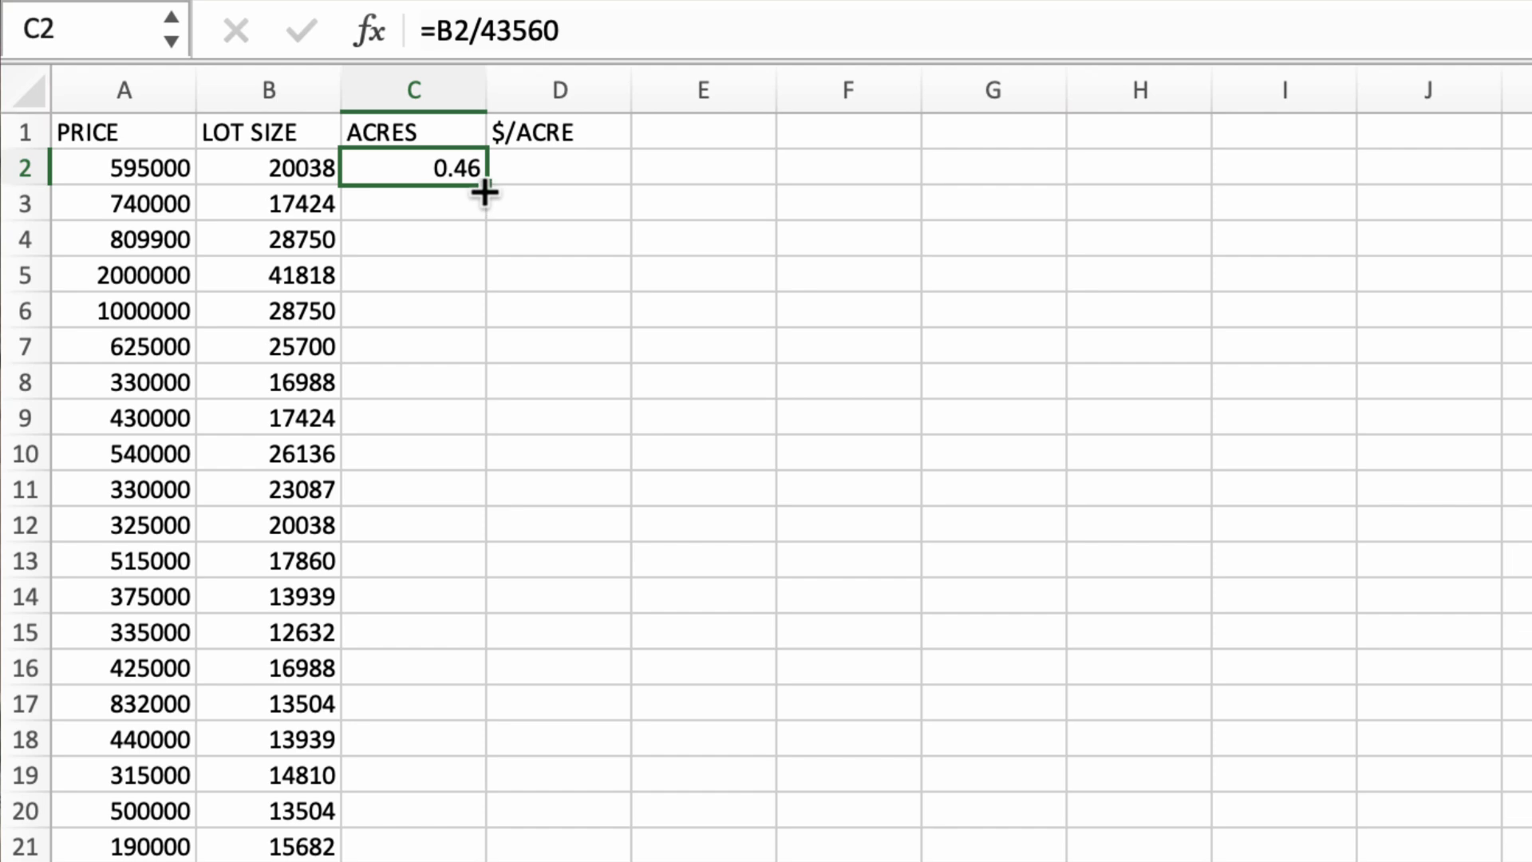
- Fill the acres formula down to row 27 and check C27
drag(486, 192, 362, 784)
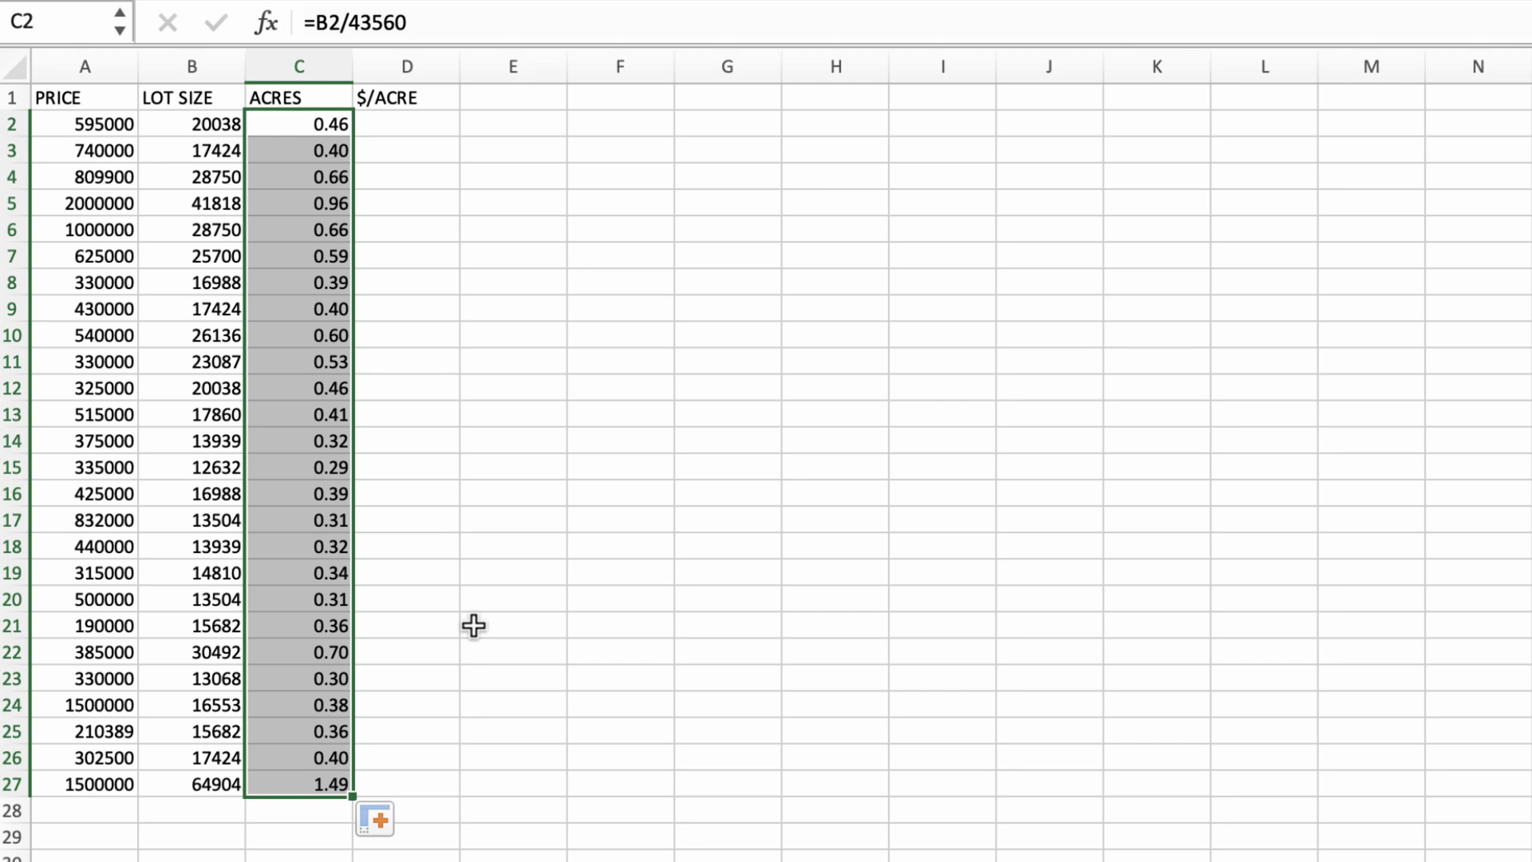
click(462, 631)
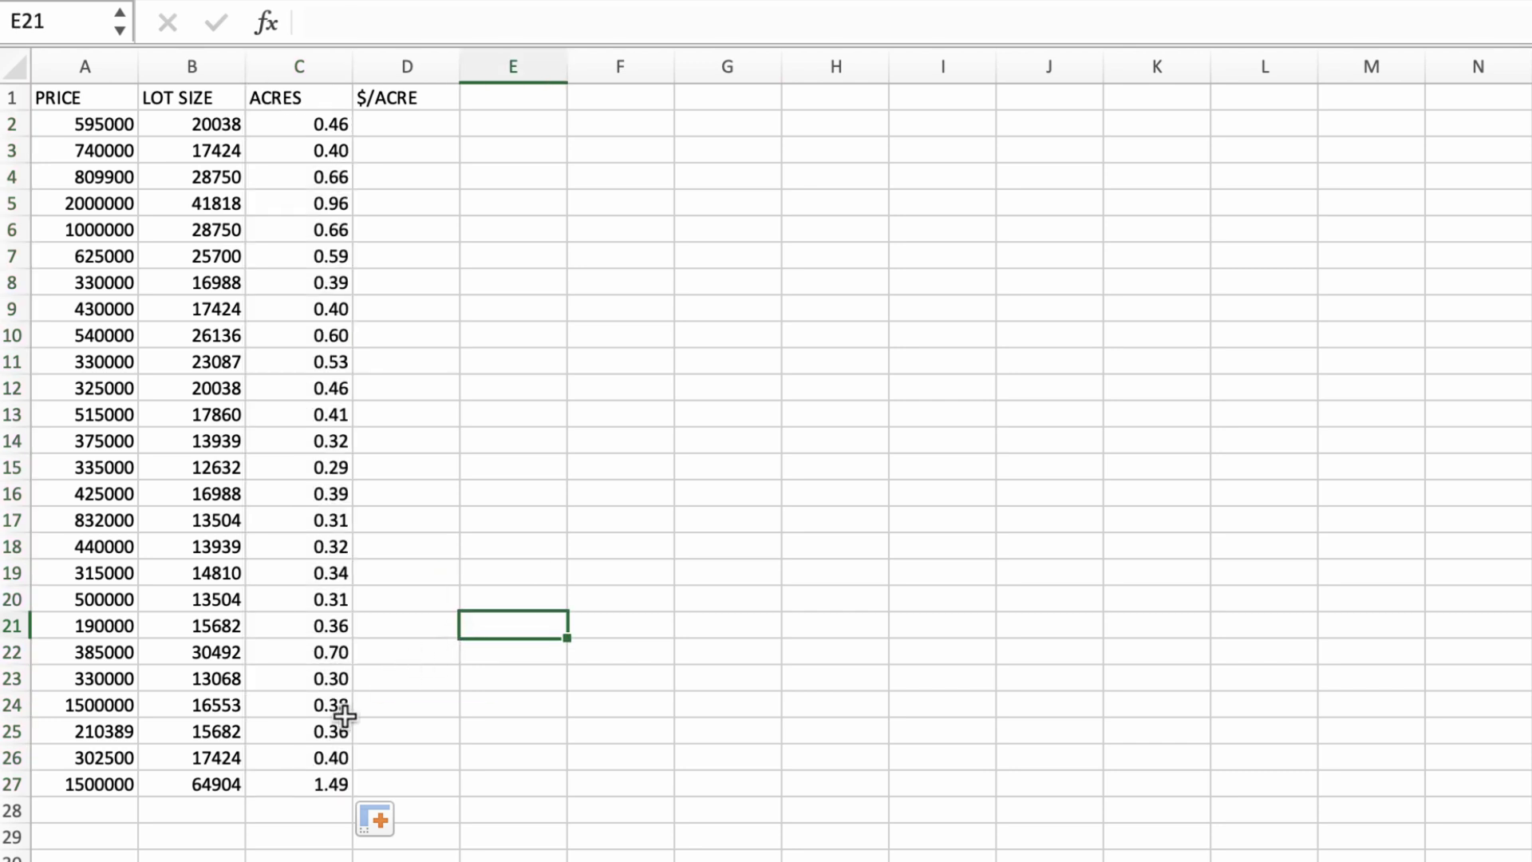
click(309, 776)
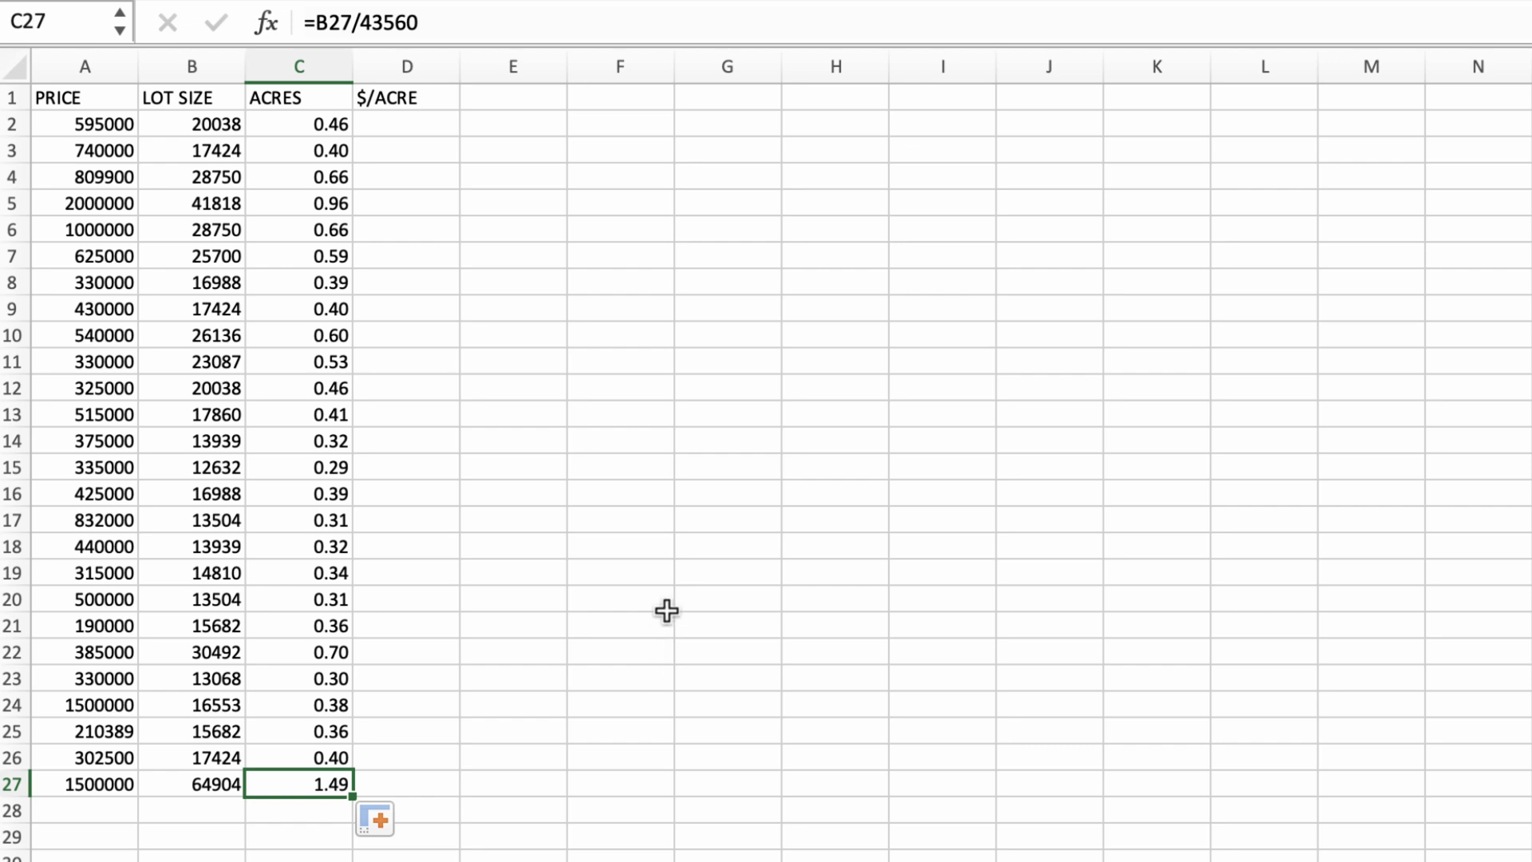
key(ctrl+Up)
key(Right)
key(Down)
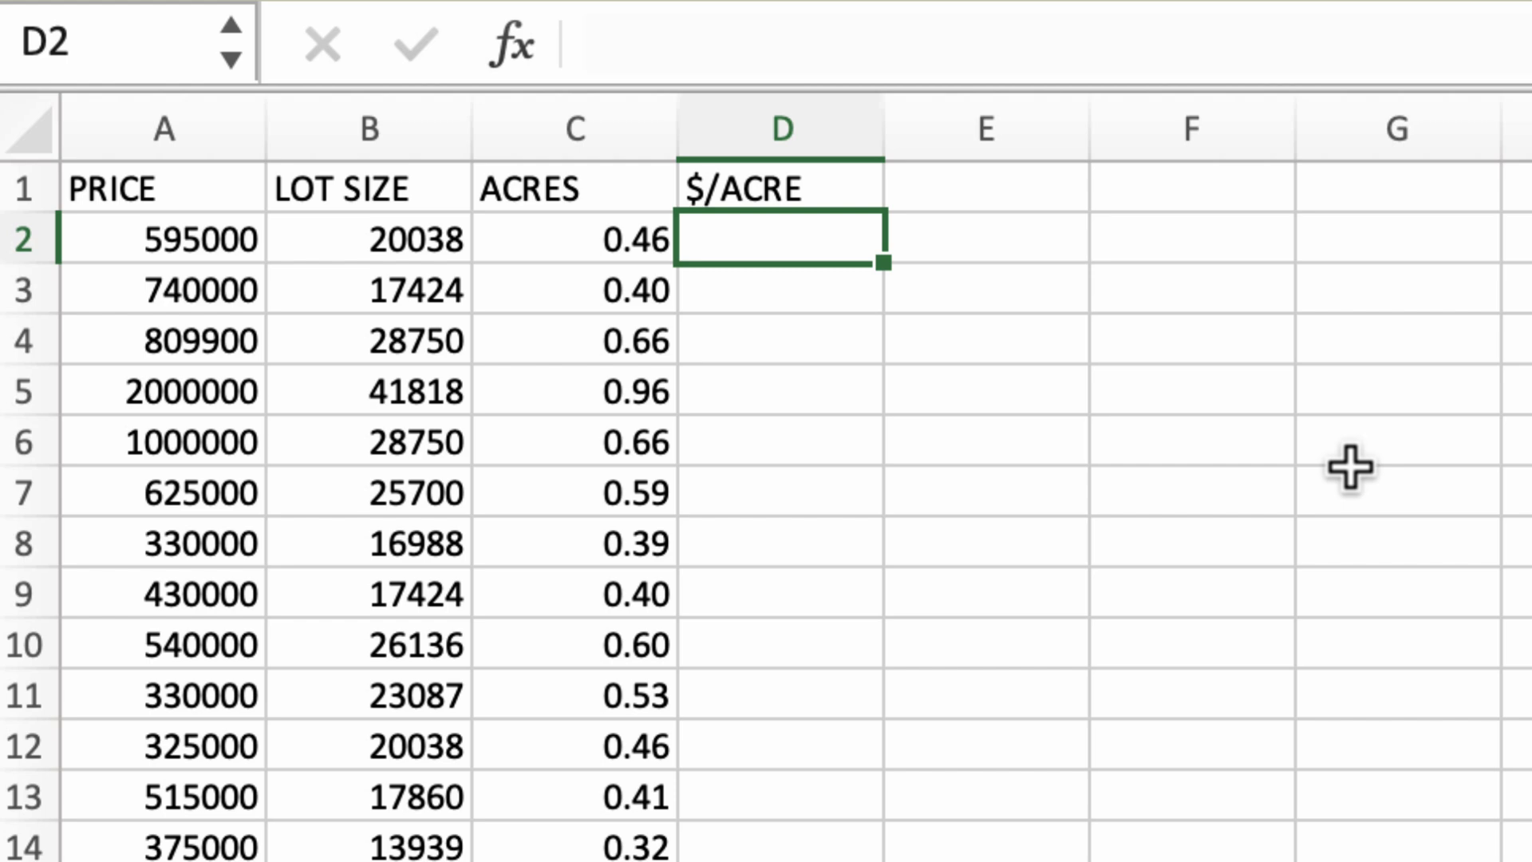
text(=)
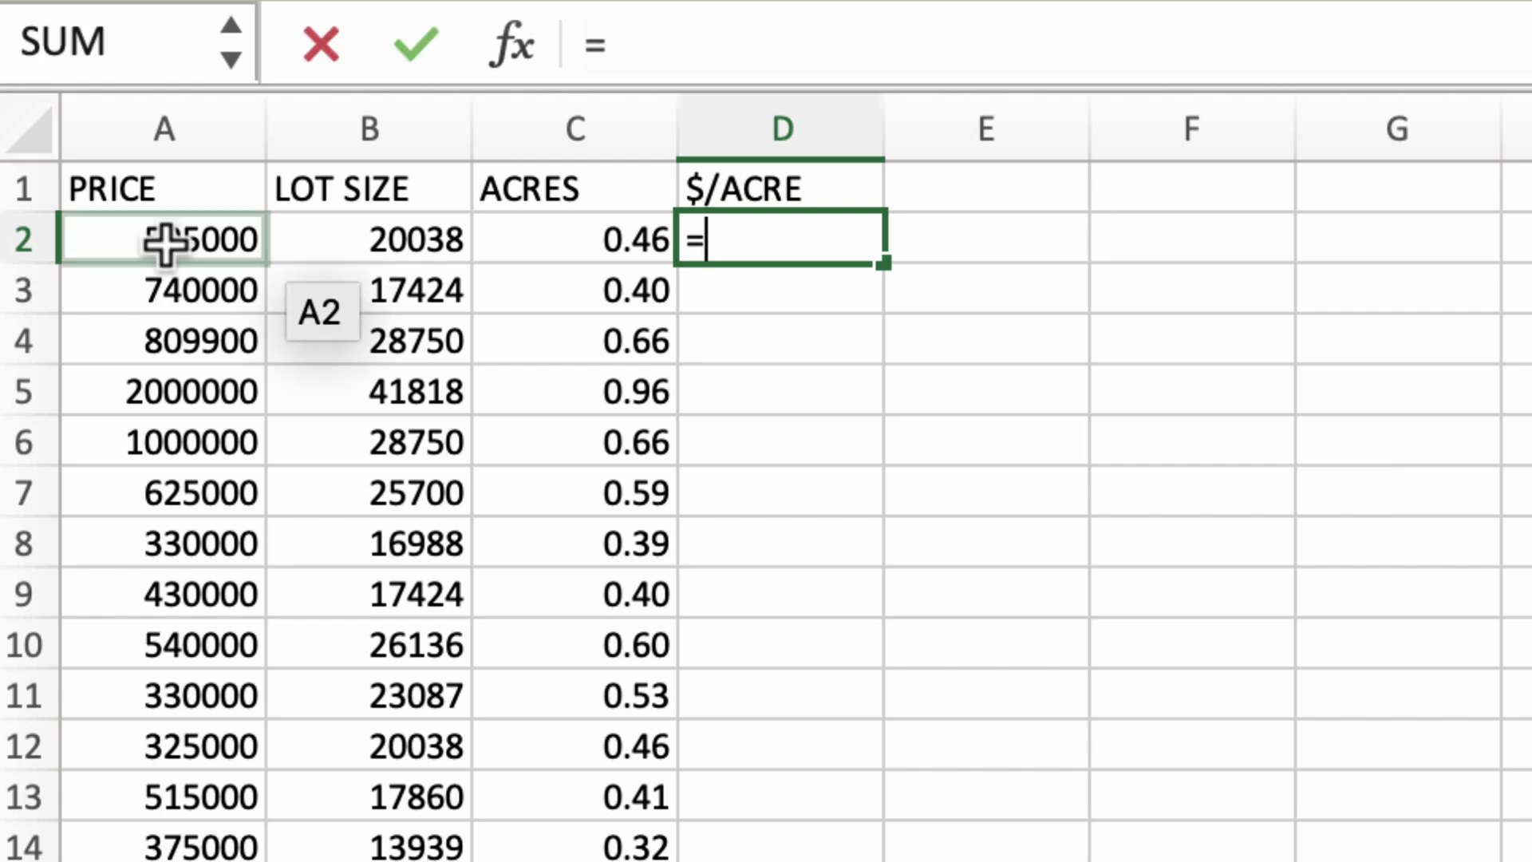
- Enter =A2/C2 in D2, format it as whole dollars, and fill to row 27
click(166, 244)
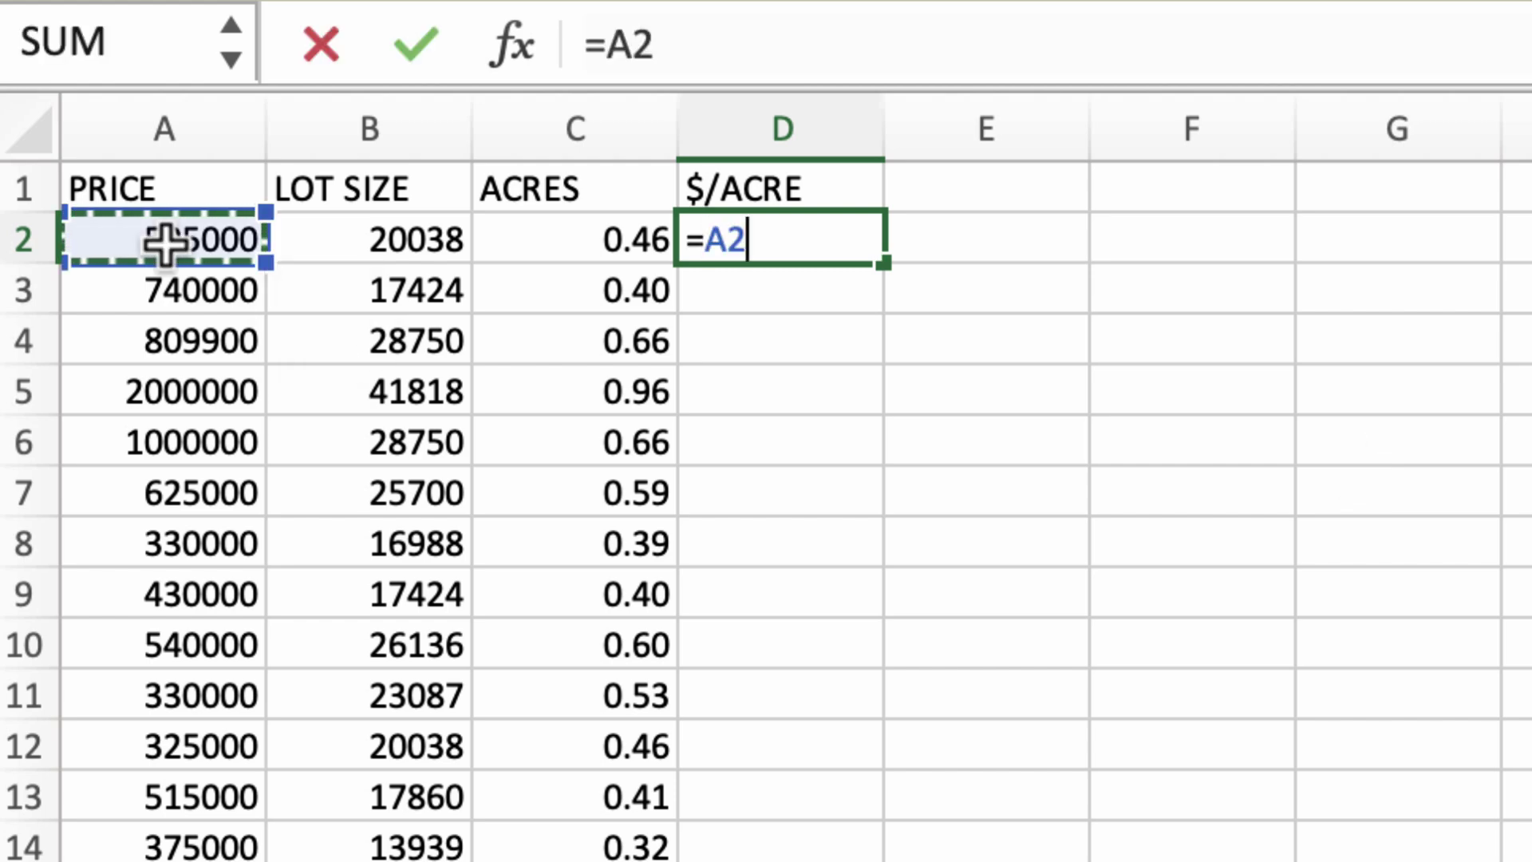
text(/)
click(522, 240)
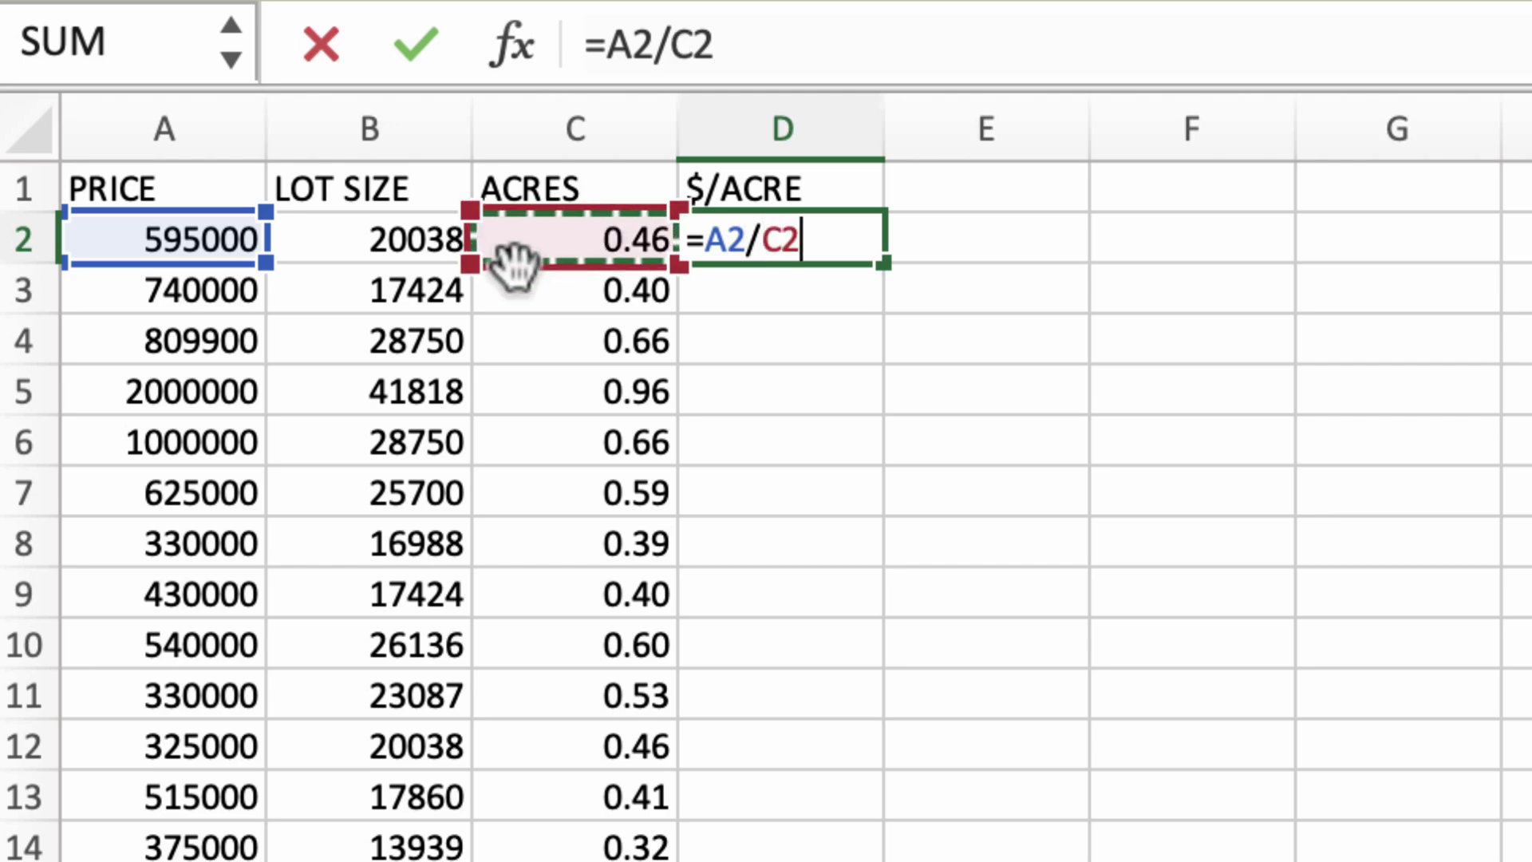
key(Return)
click(804, 240)
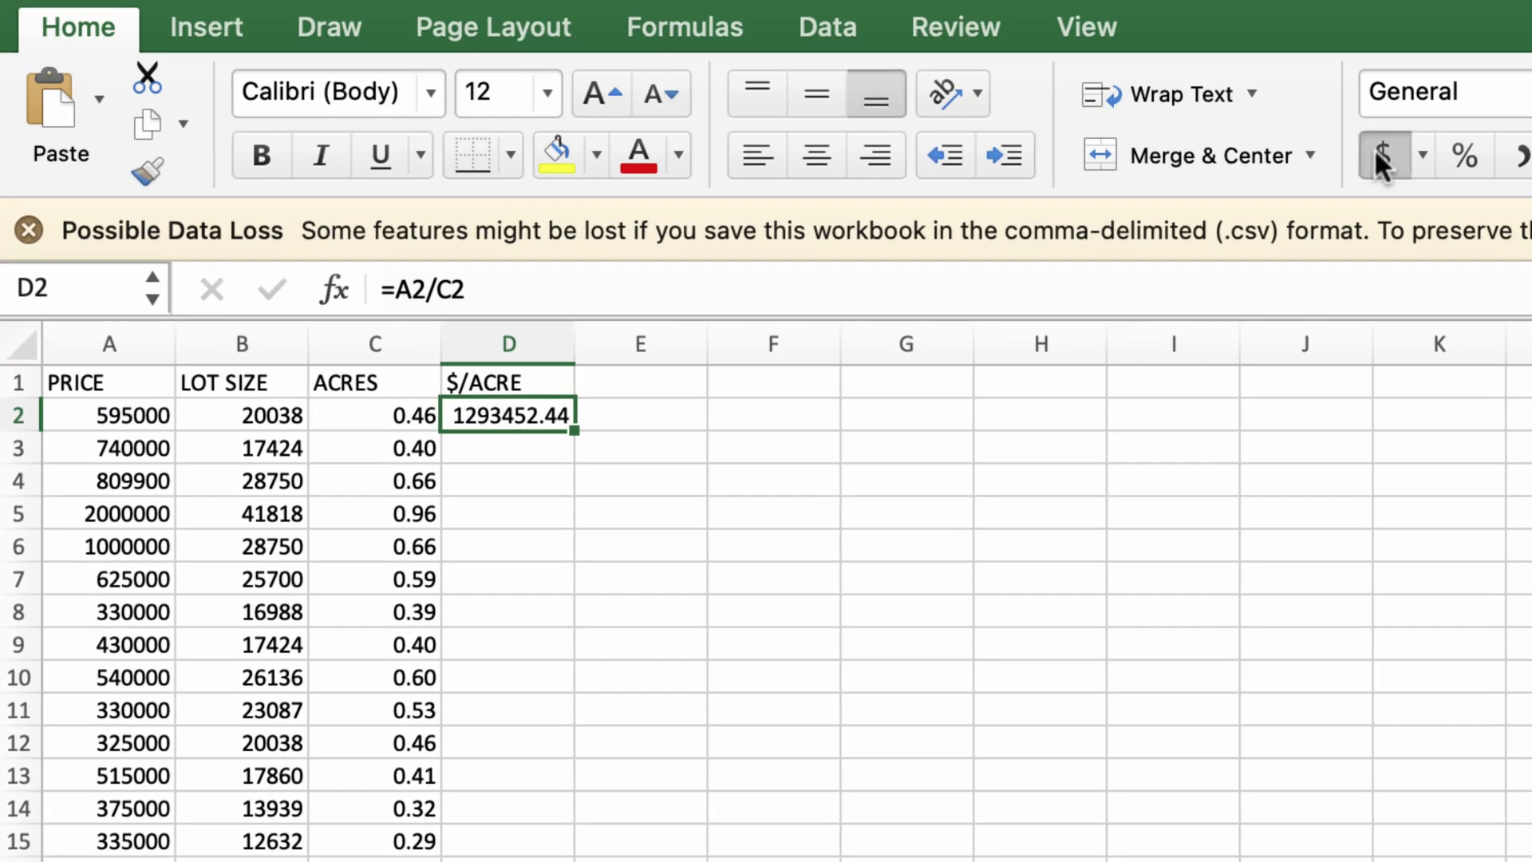
click(1376, 154)
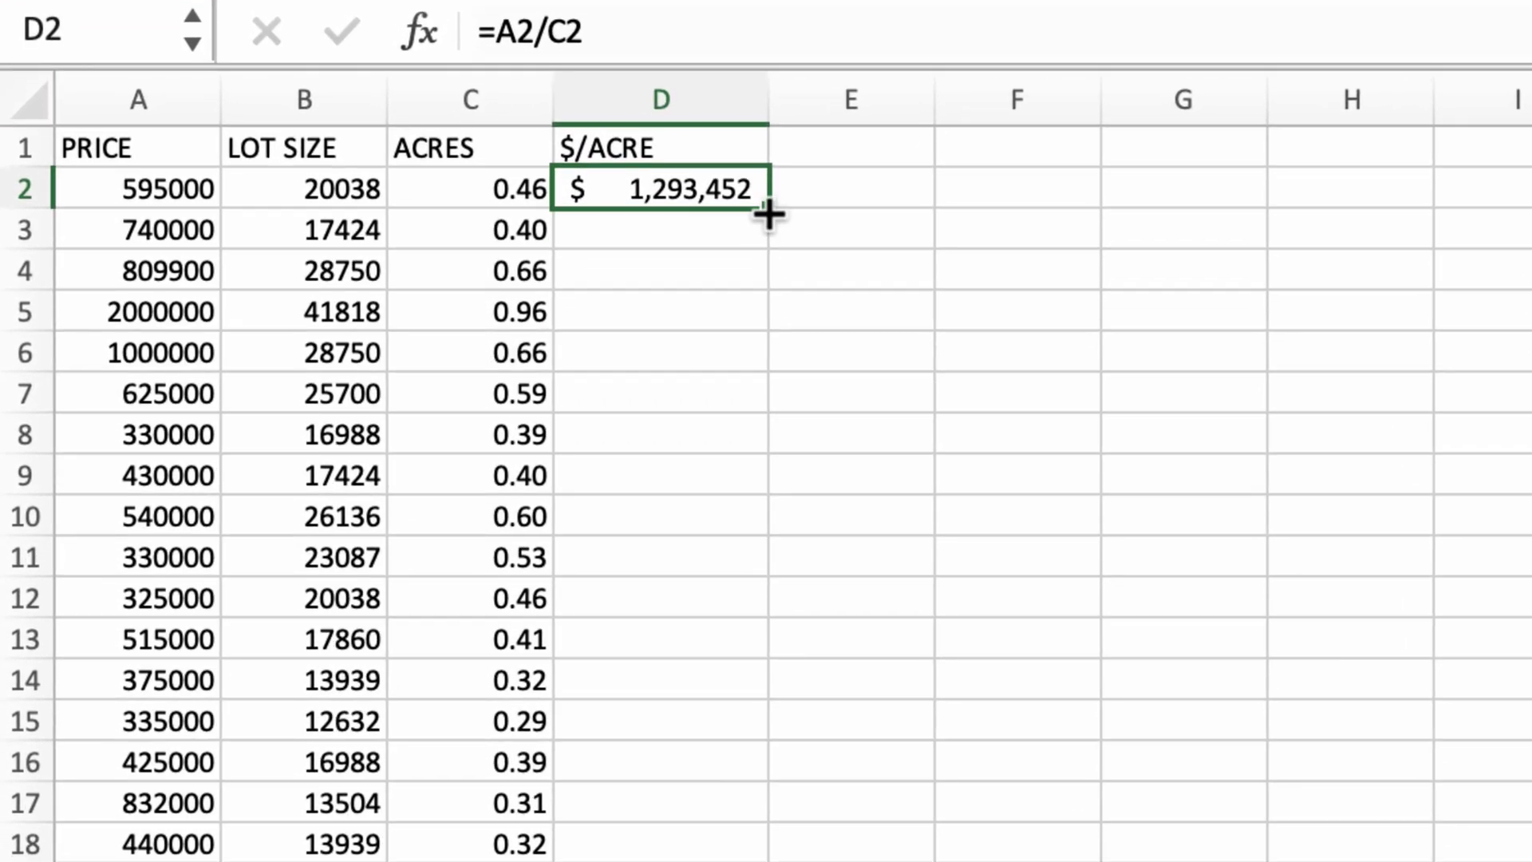
mouse_move(647, 381)
mouse_down()
mouse_move(518, 835)
mouse_move(482, 812)
mouse_up()
click(758, 729)
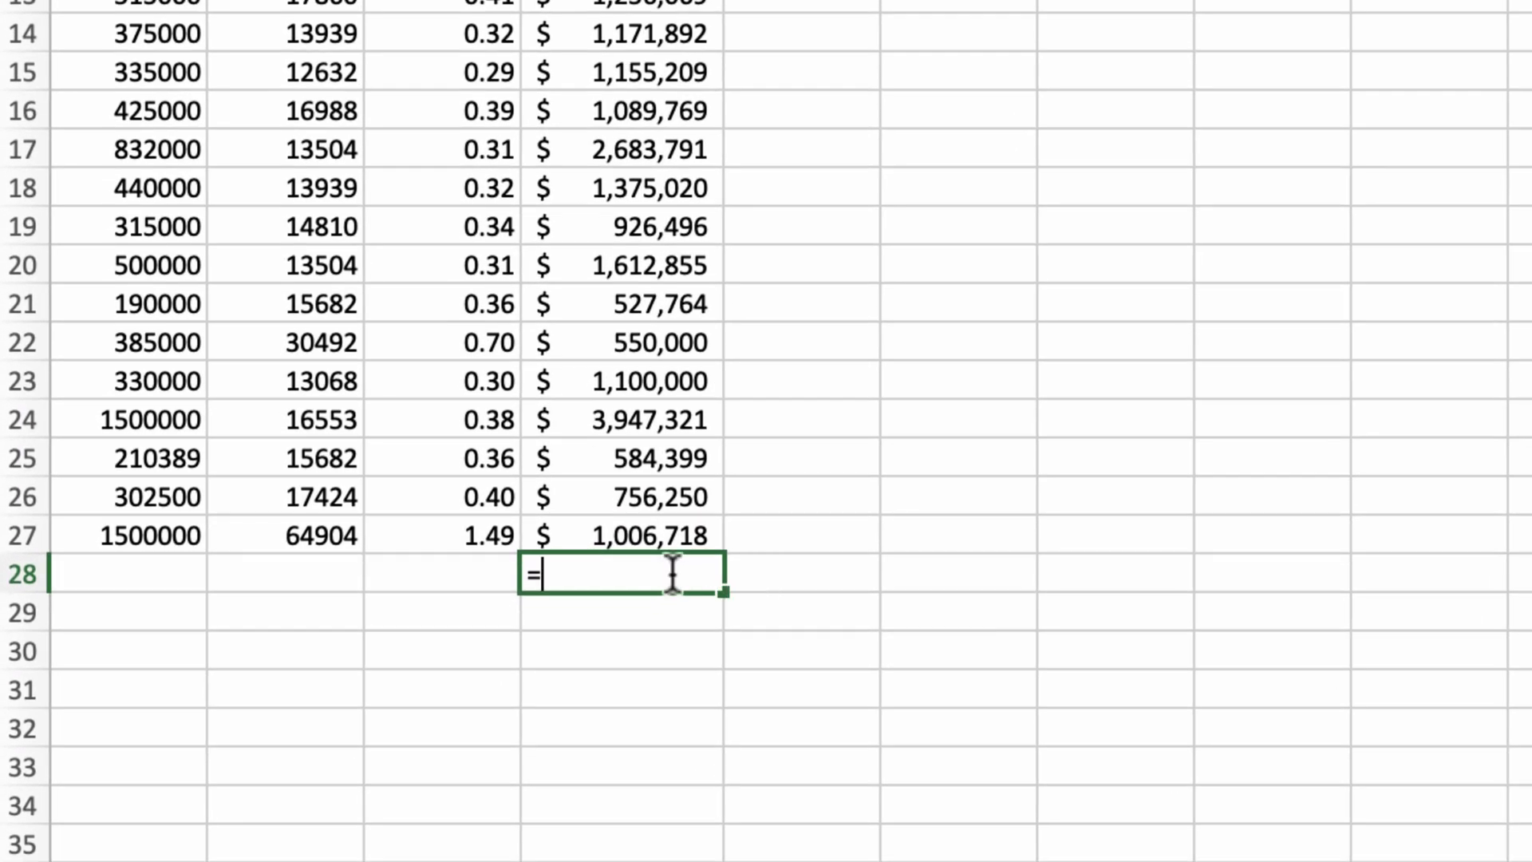
text(AVERA)
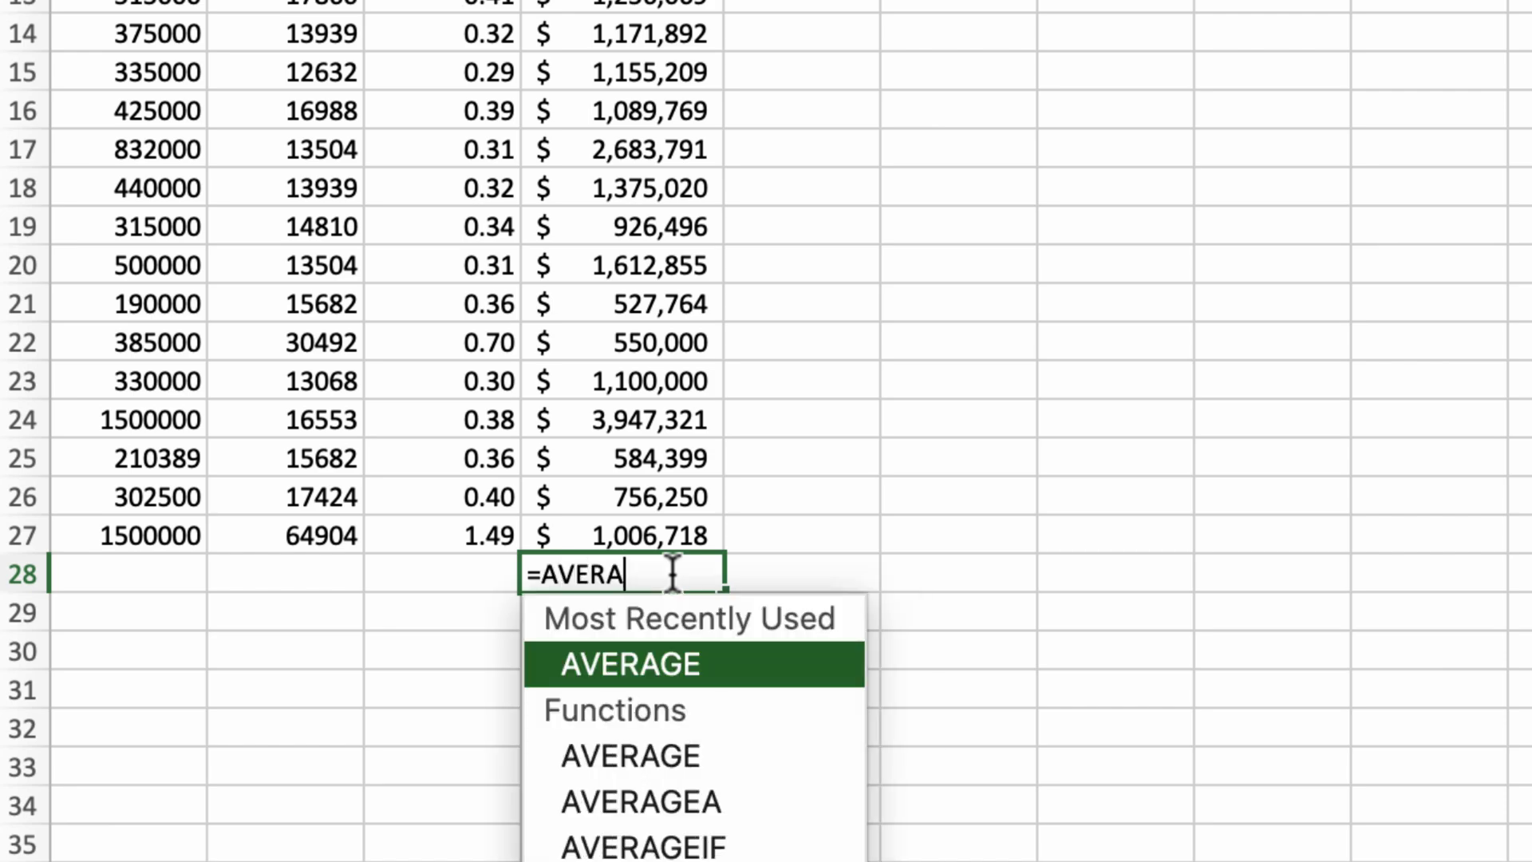
text(GE()
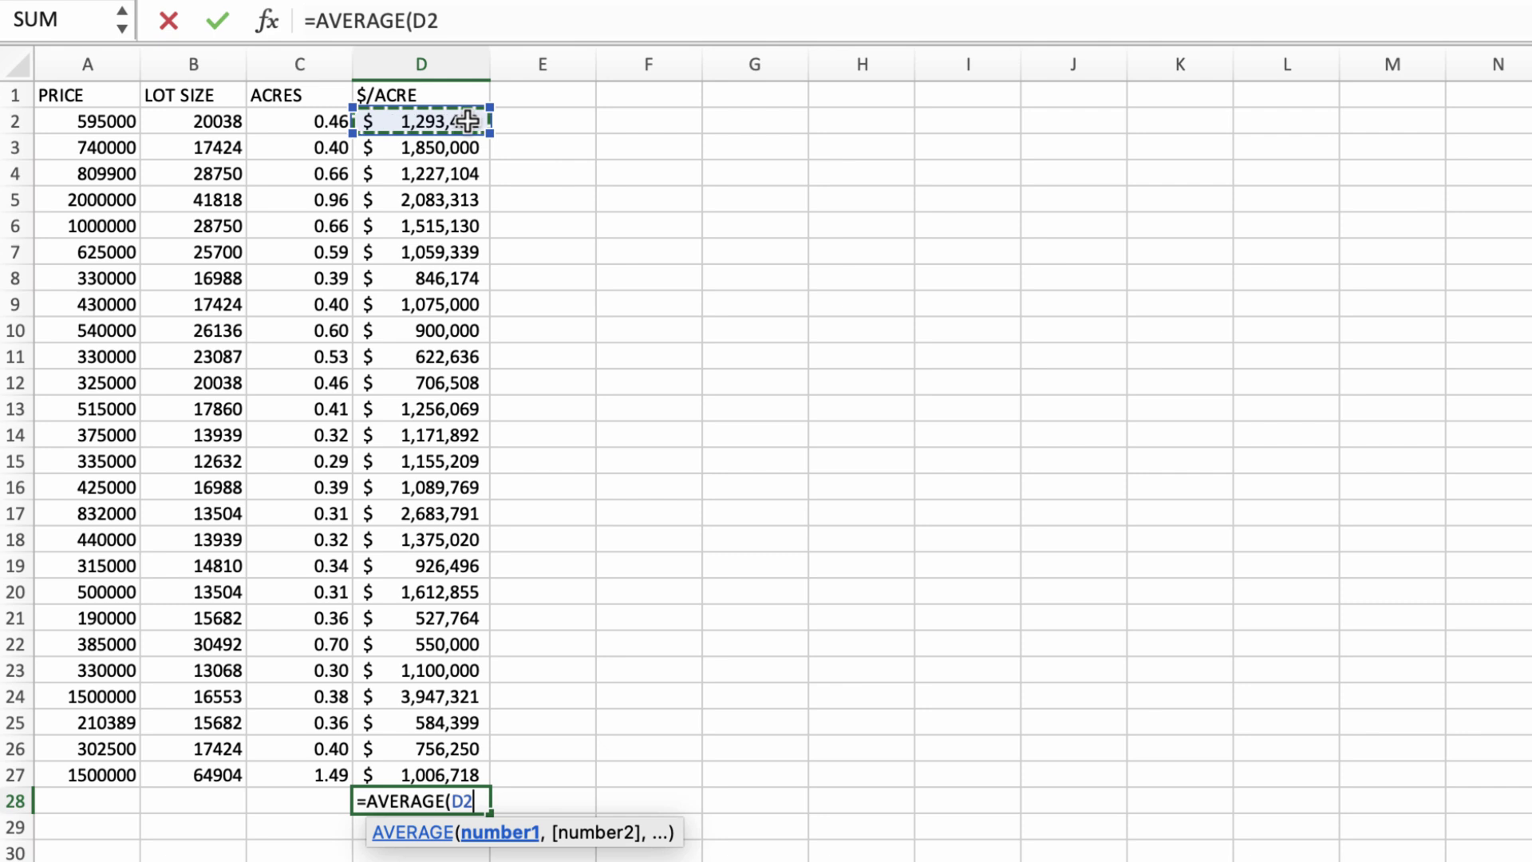
- Enter =AVERAGE(D2:D27) in D28
mouse_move(467, 121)
mouse_down()
mouse_move(435, 536)
mouse_move(450, 775)
mouse_up()
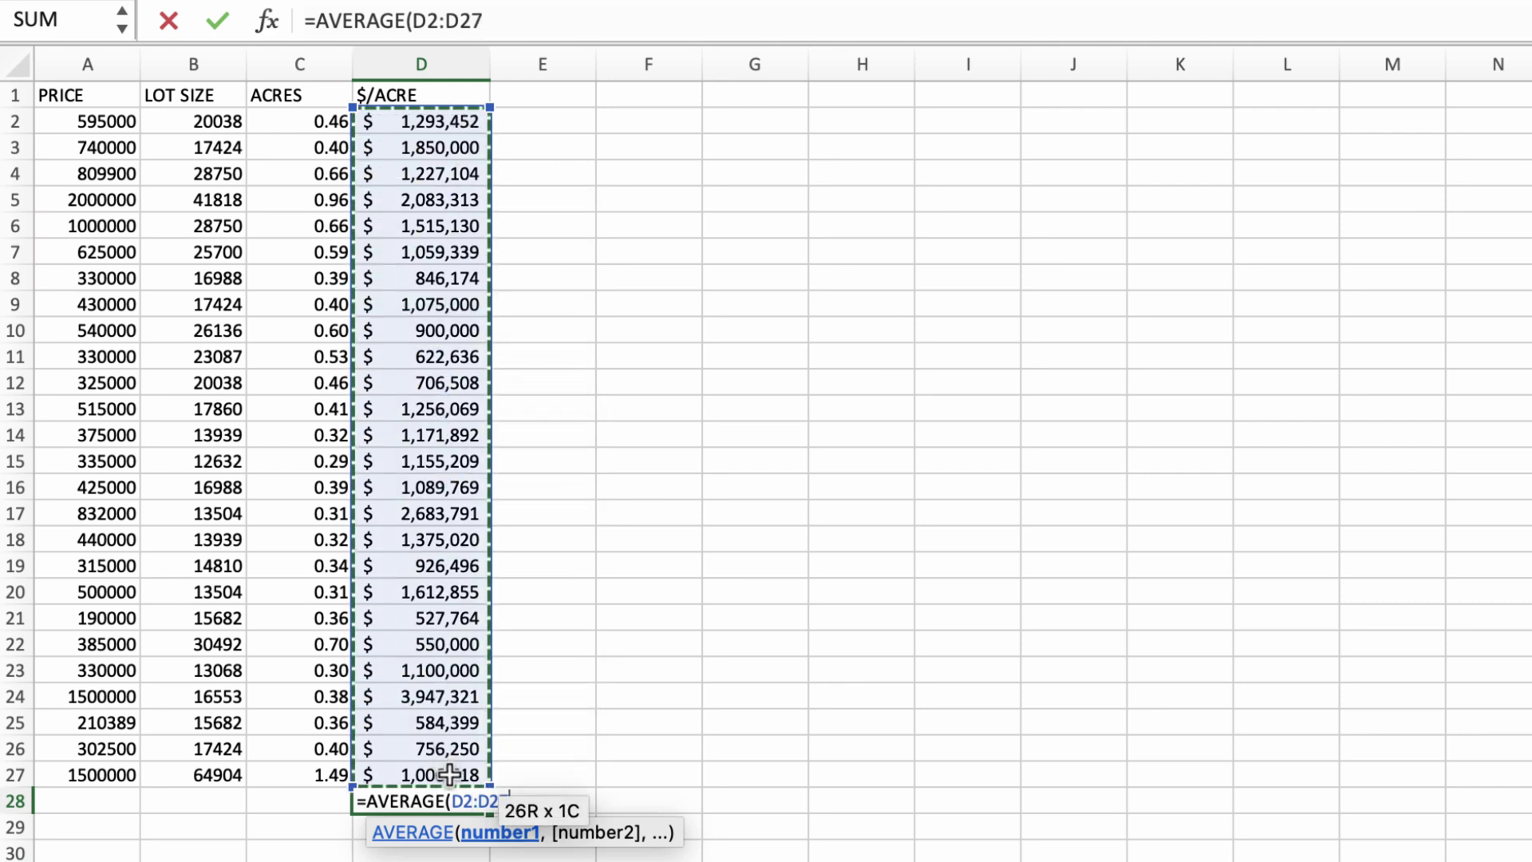
text())
key(Return)
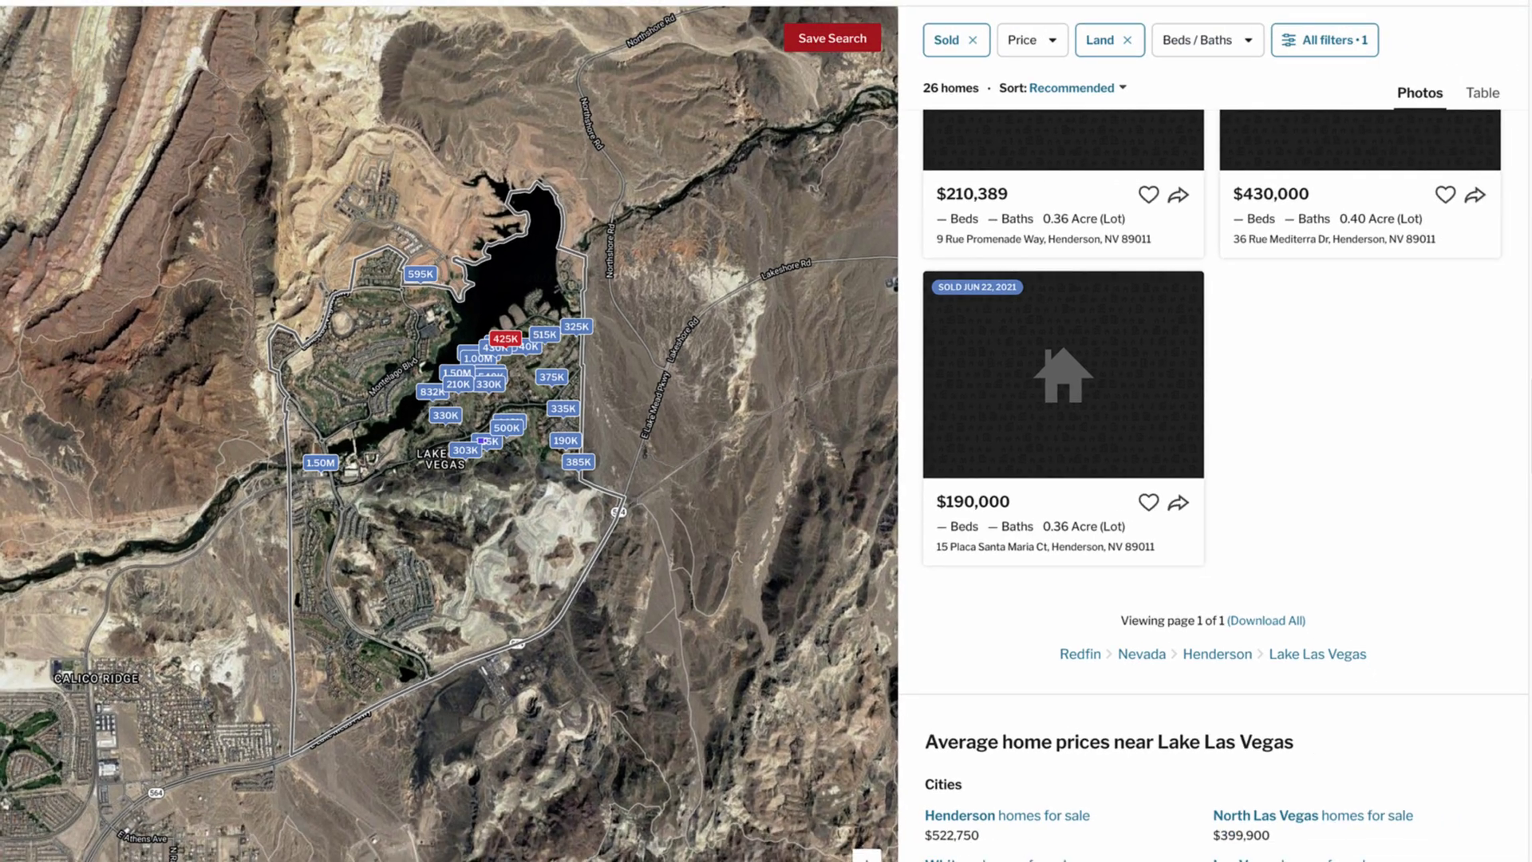
scroll(1212, 479, up, 15)
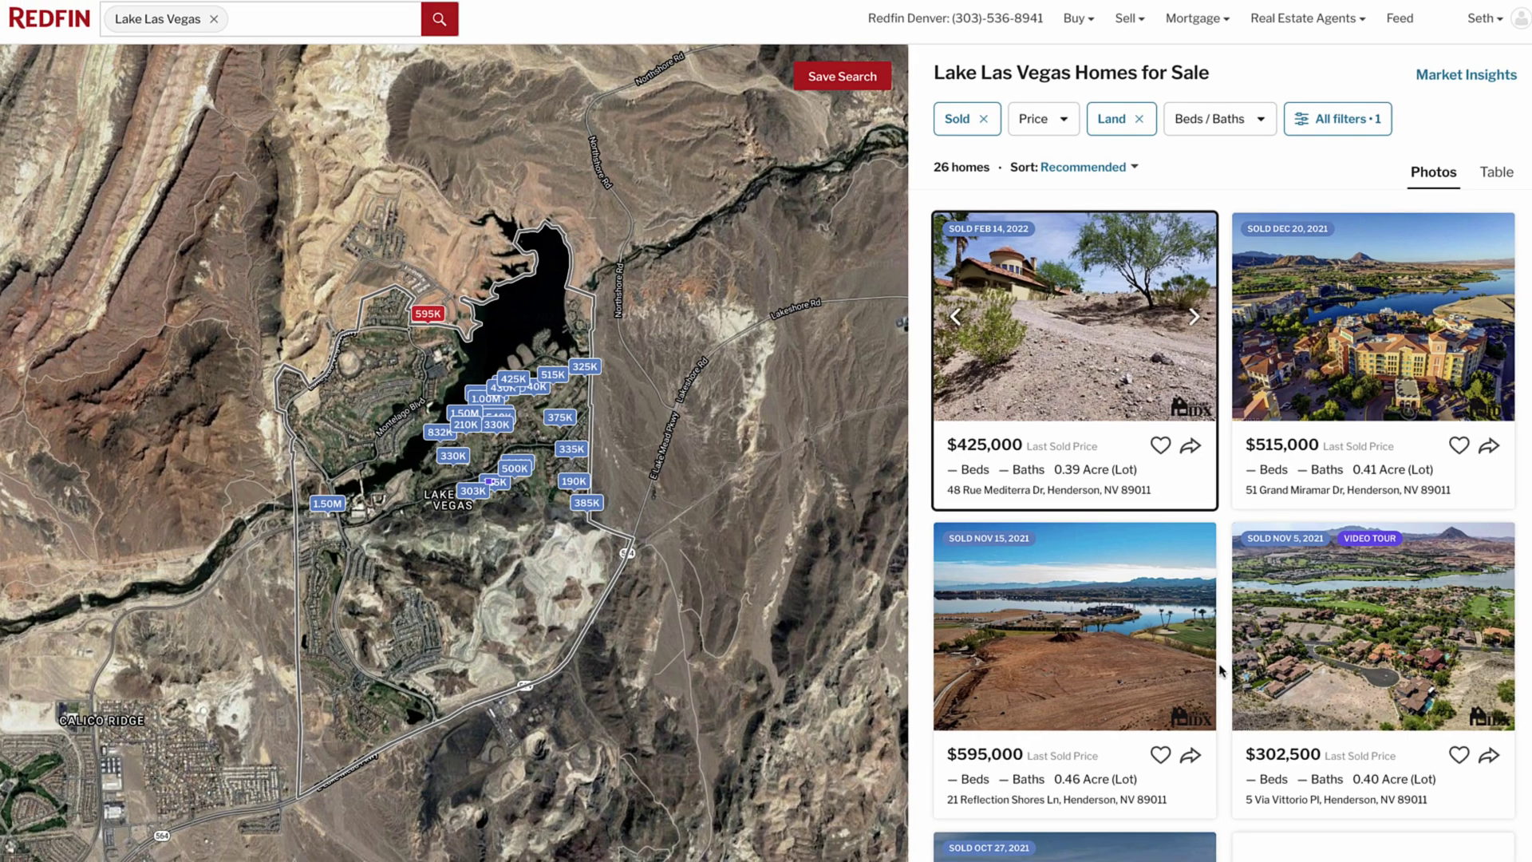
scroll(1219, 672, down, 2)
scroll(1220, 672, down, 5)
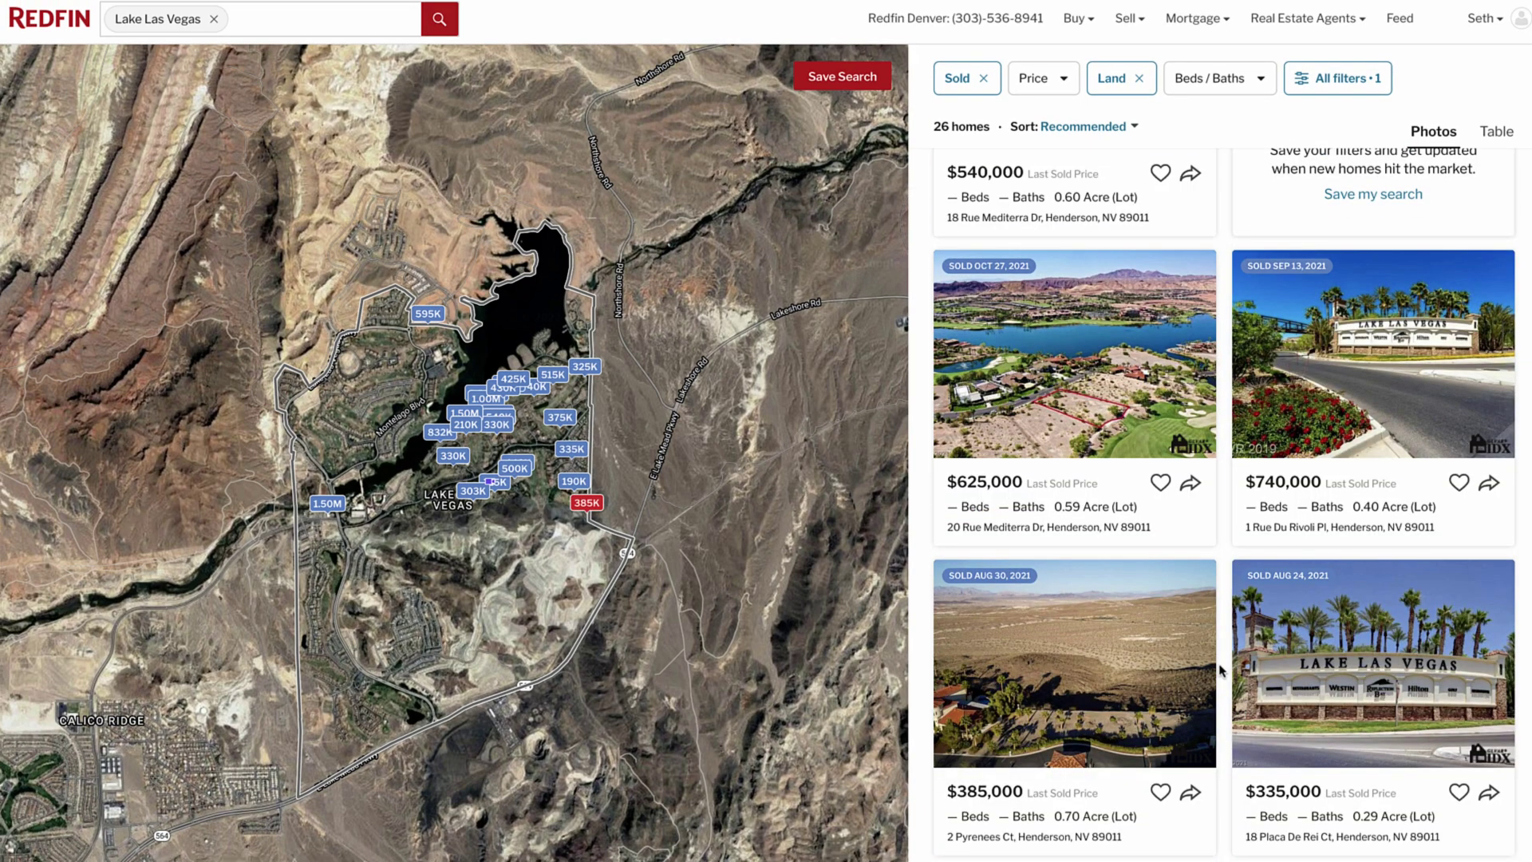
scroll(1220, 672, down, 5)
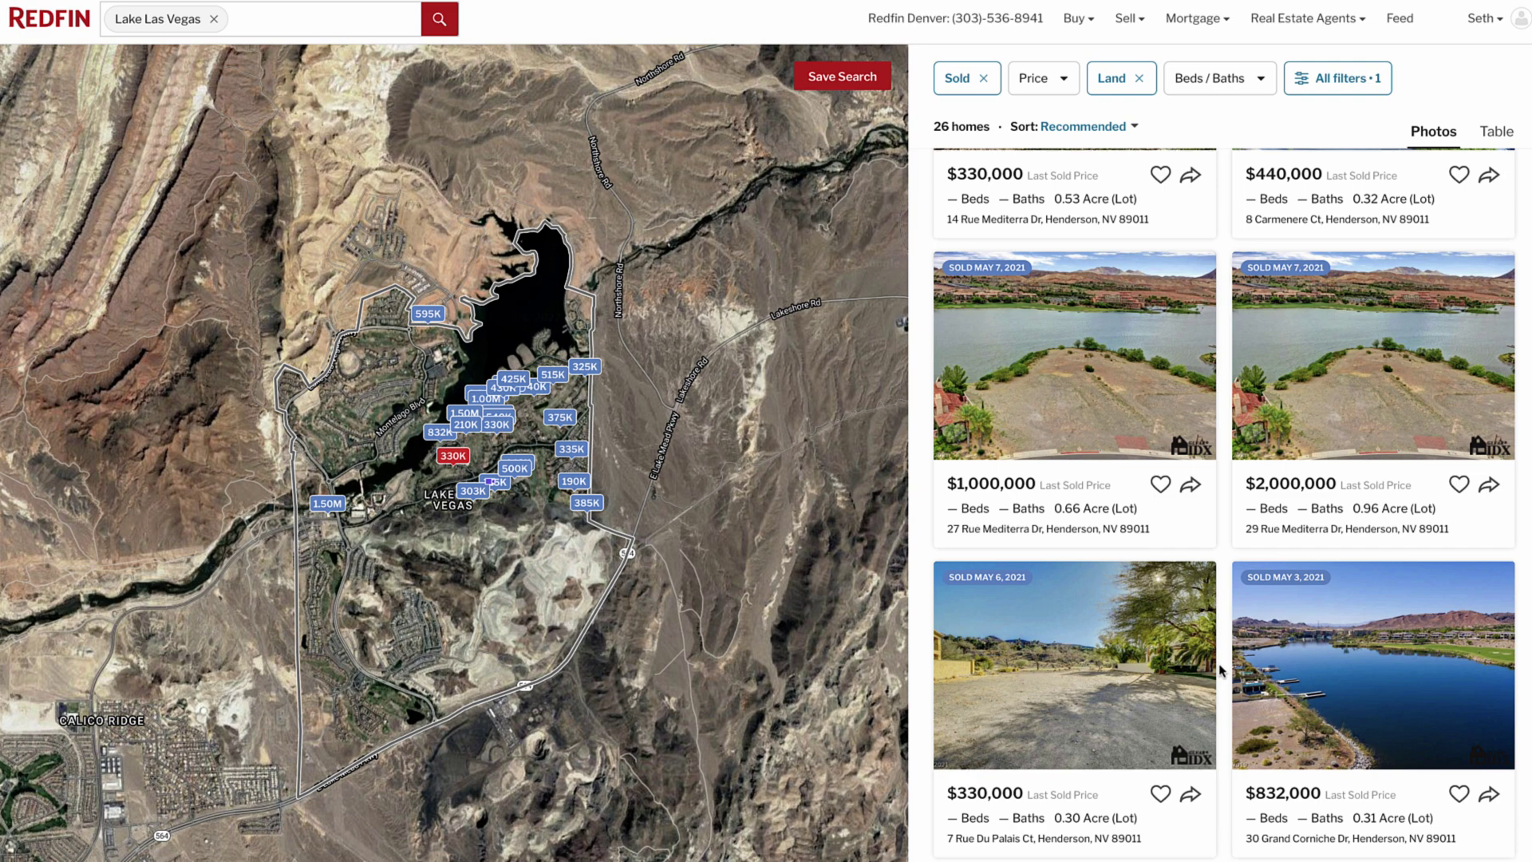
scroll(1220, 671, down, 5)
scroll(1220, 672, down, 5)
scroll(1219, 672, up, 2)
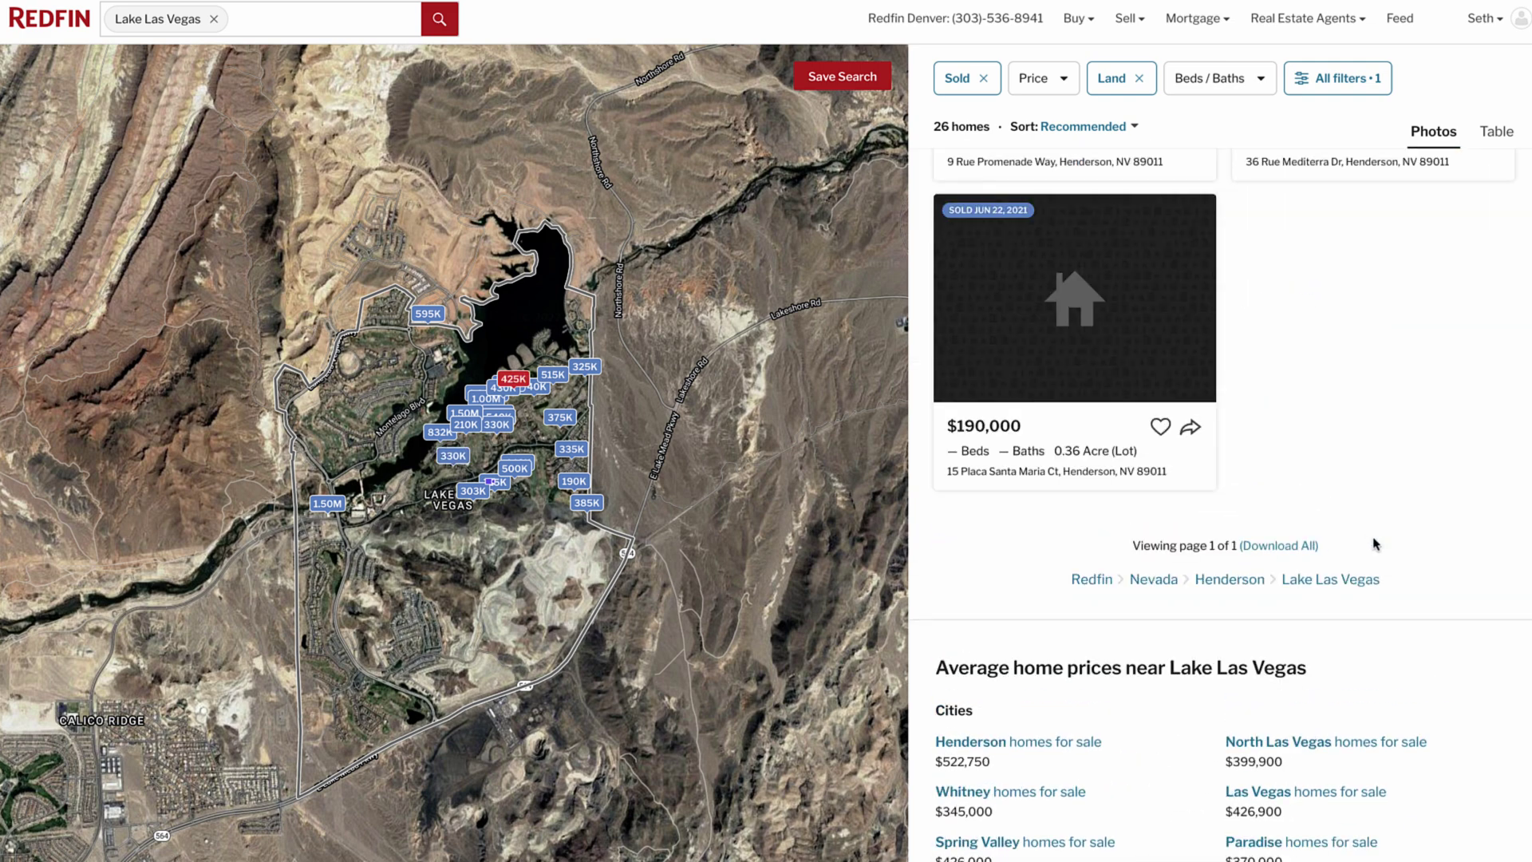
scroll(1373, 545, up, 10)
scroll(1374, 545, up, 10)
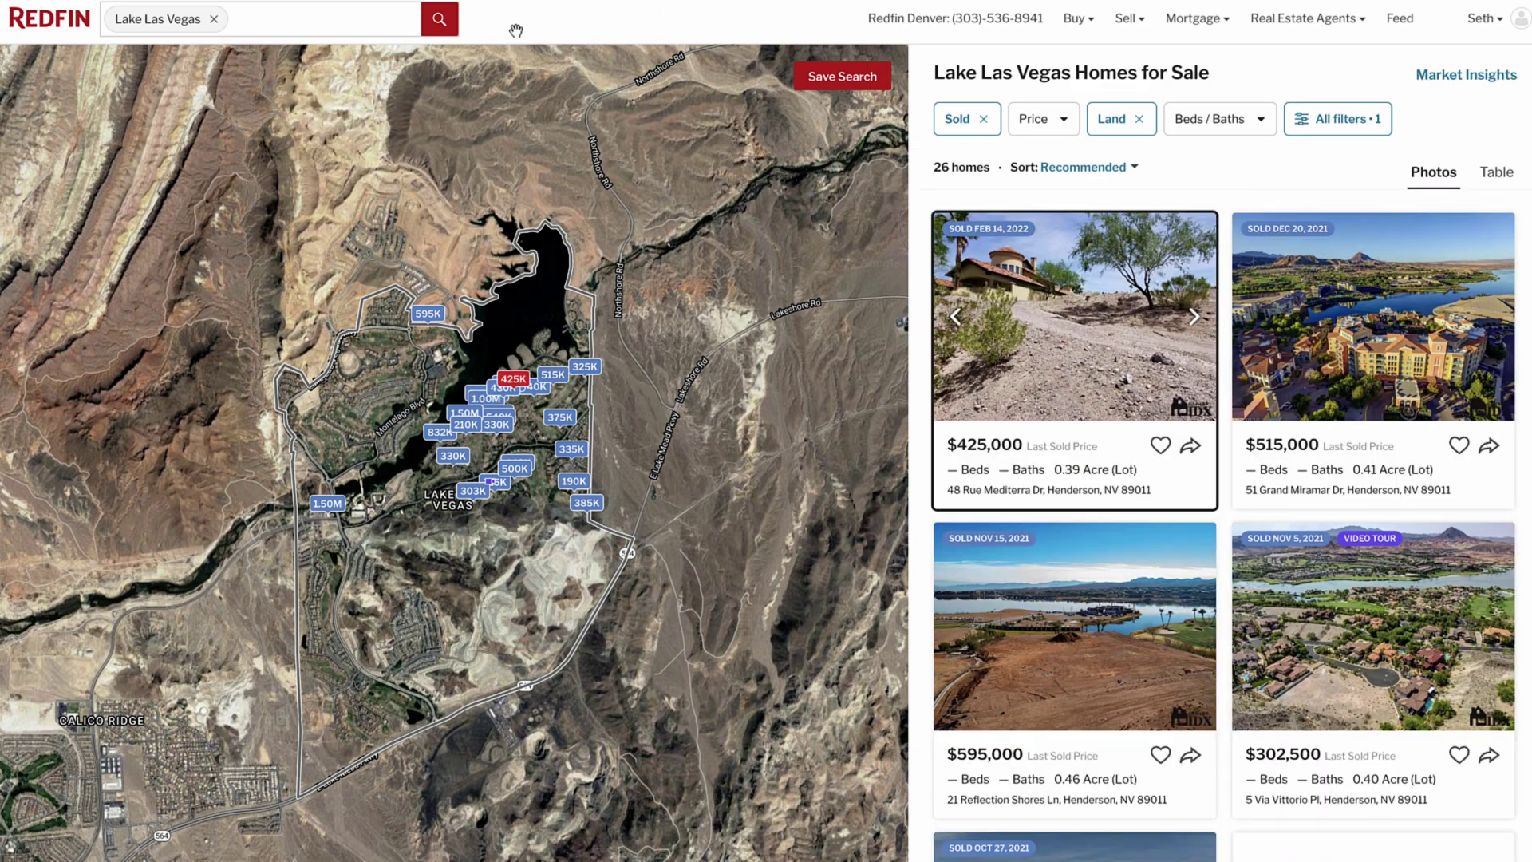
scroll(1384, 774, down, 5)
scroll(1386, 773, down, 5)
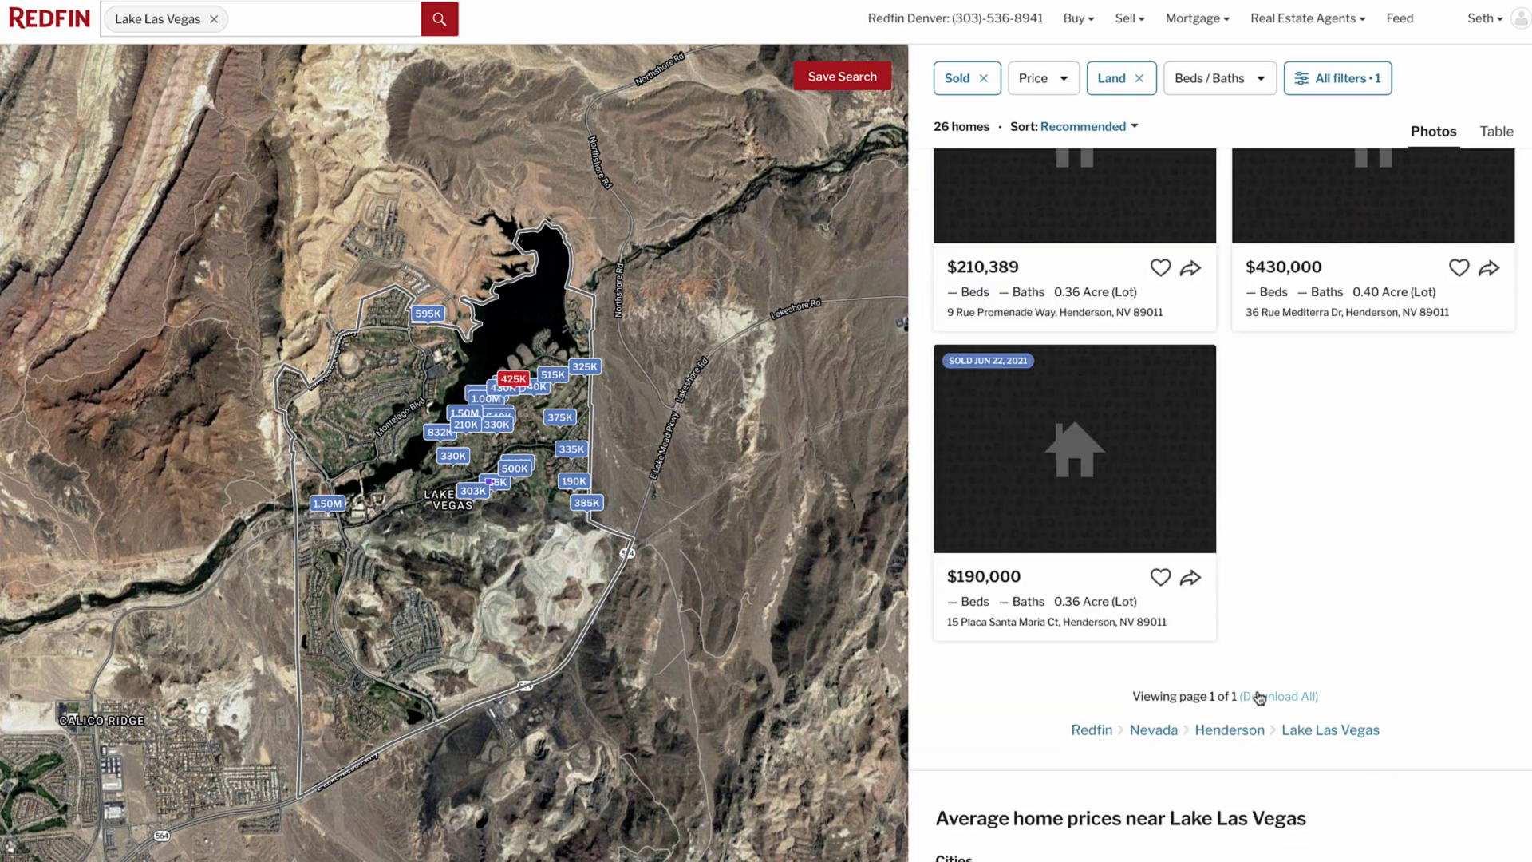
- Replace the location search with Costilla County and run it
click(213, 20)
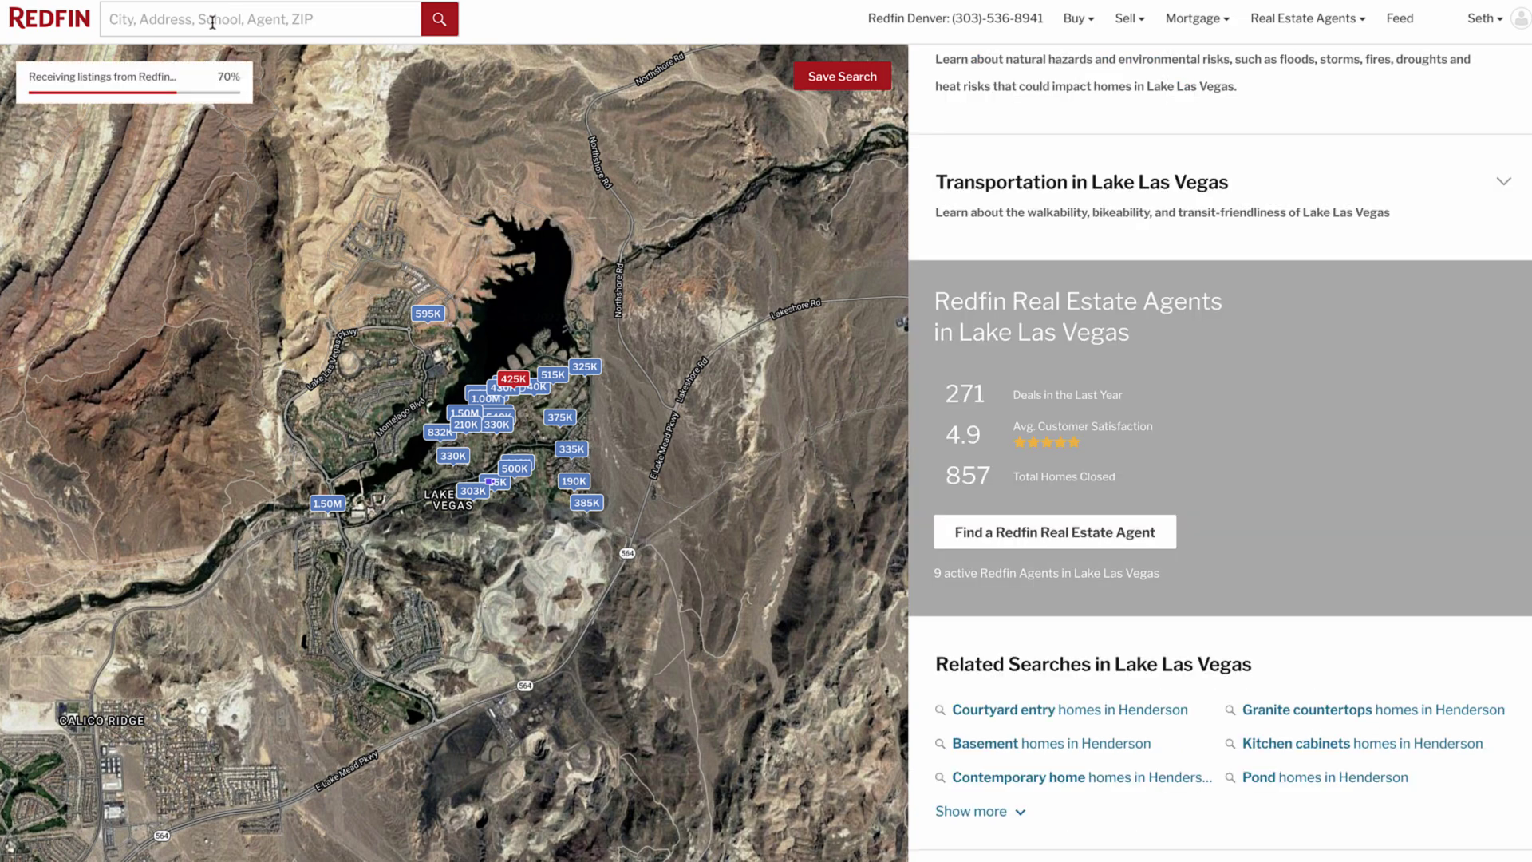
text(Costilla COun)
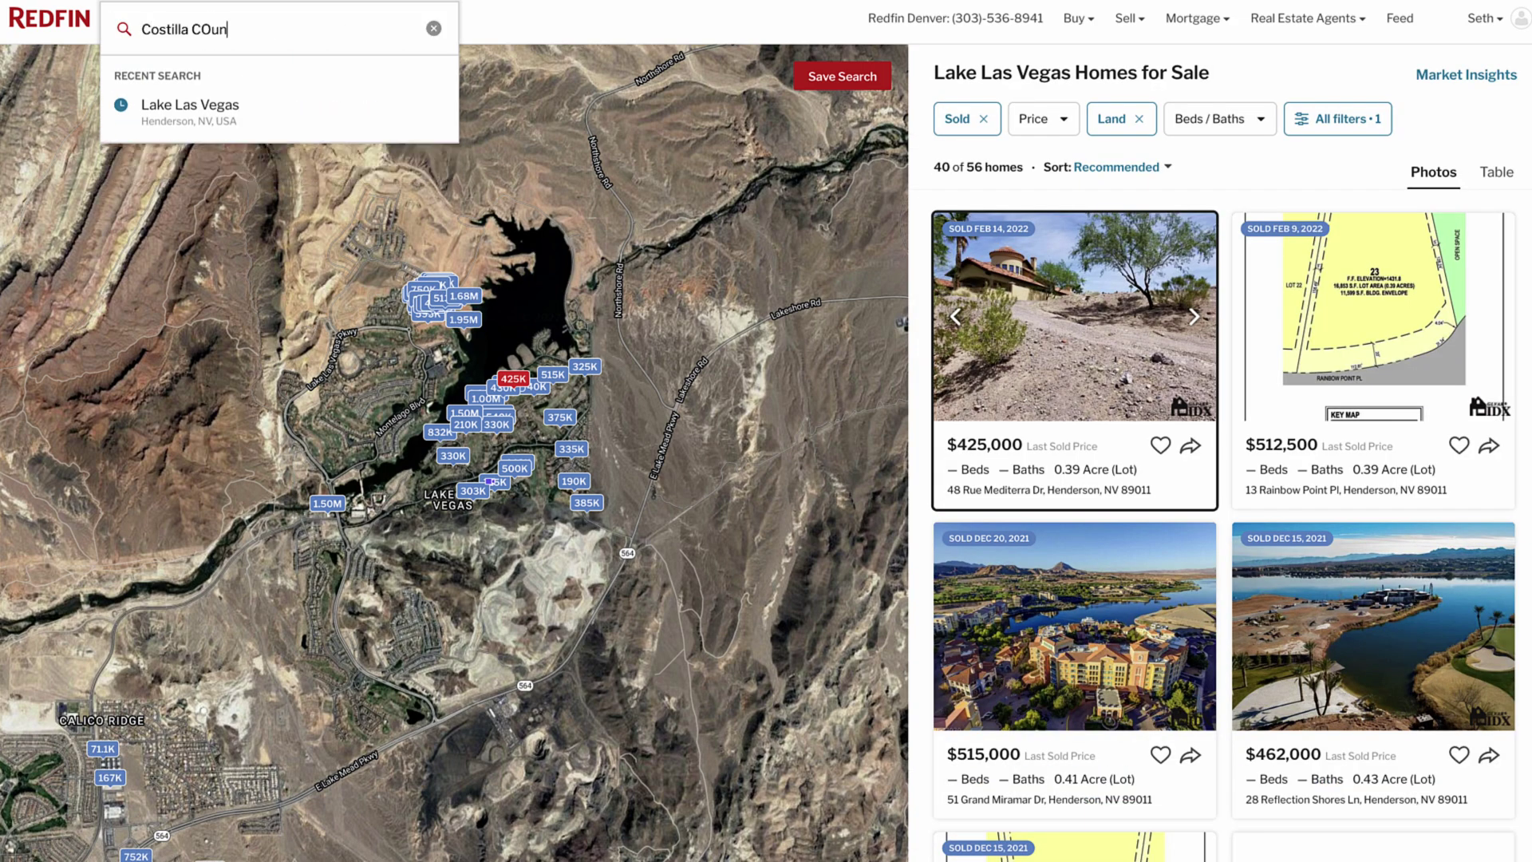
text(ty)
key(Return)
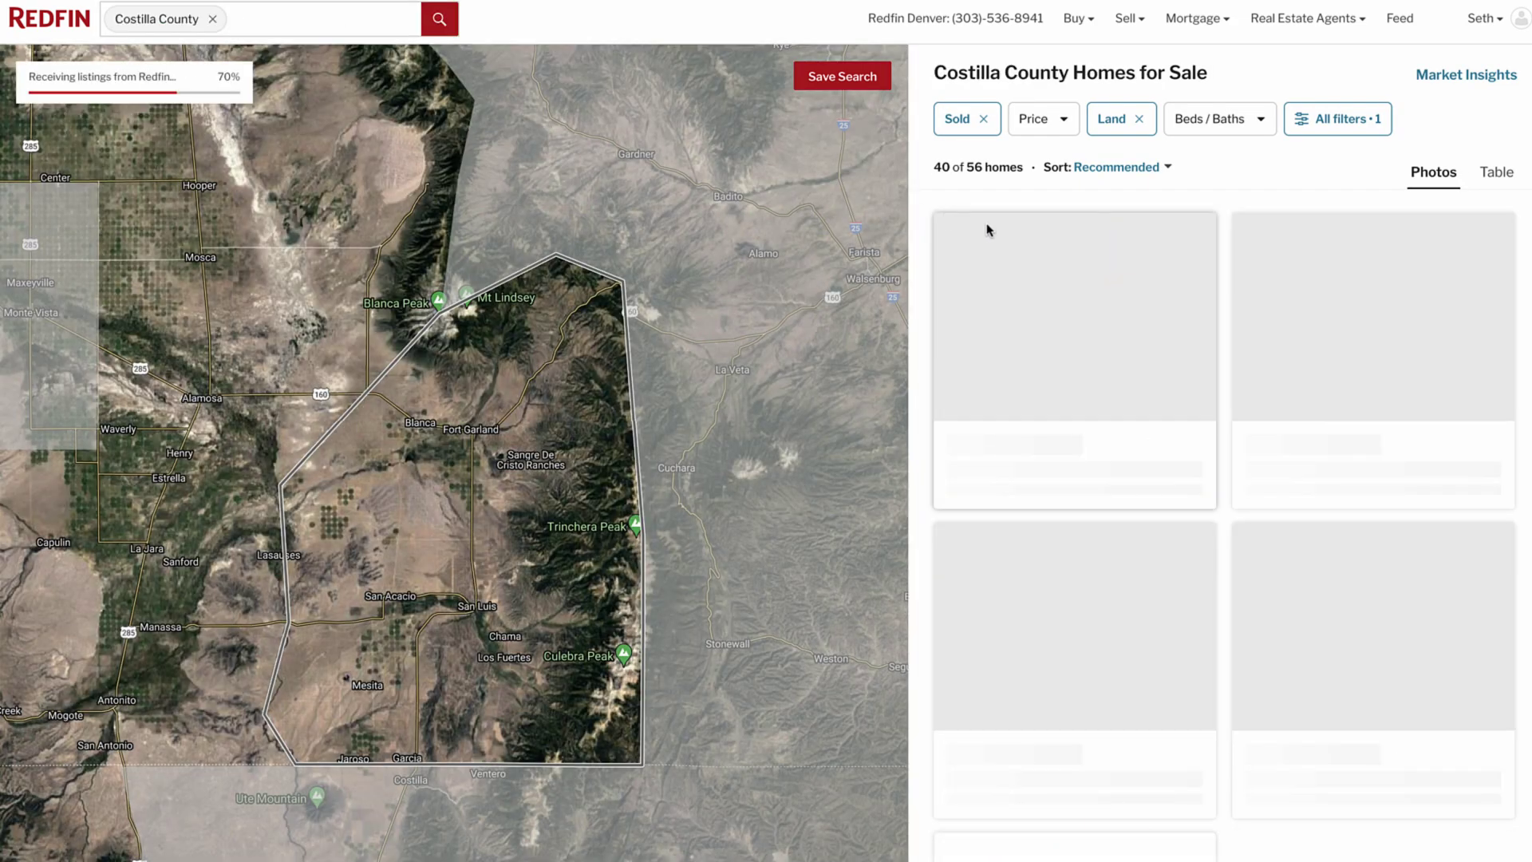
scroll(1218, 625, down, 5)
scroll(1217, 625, down, 5)
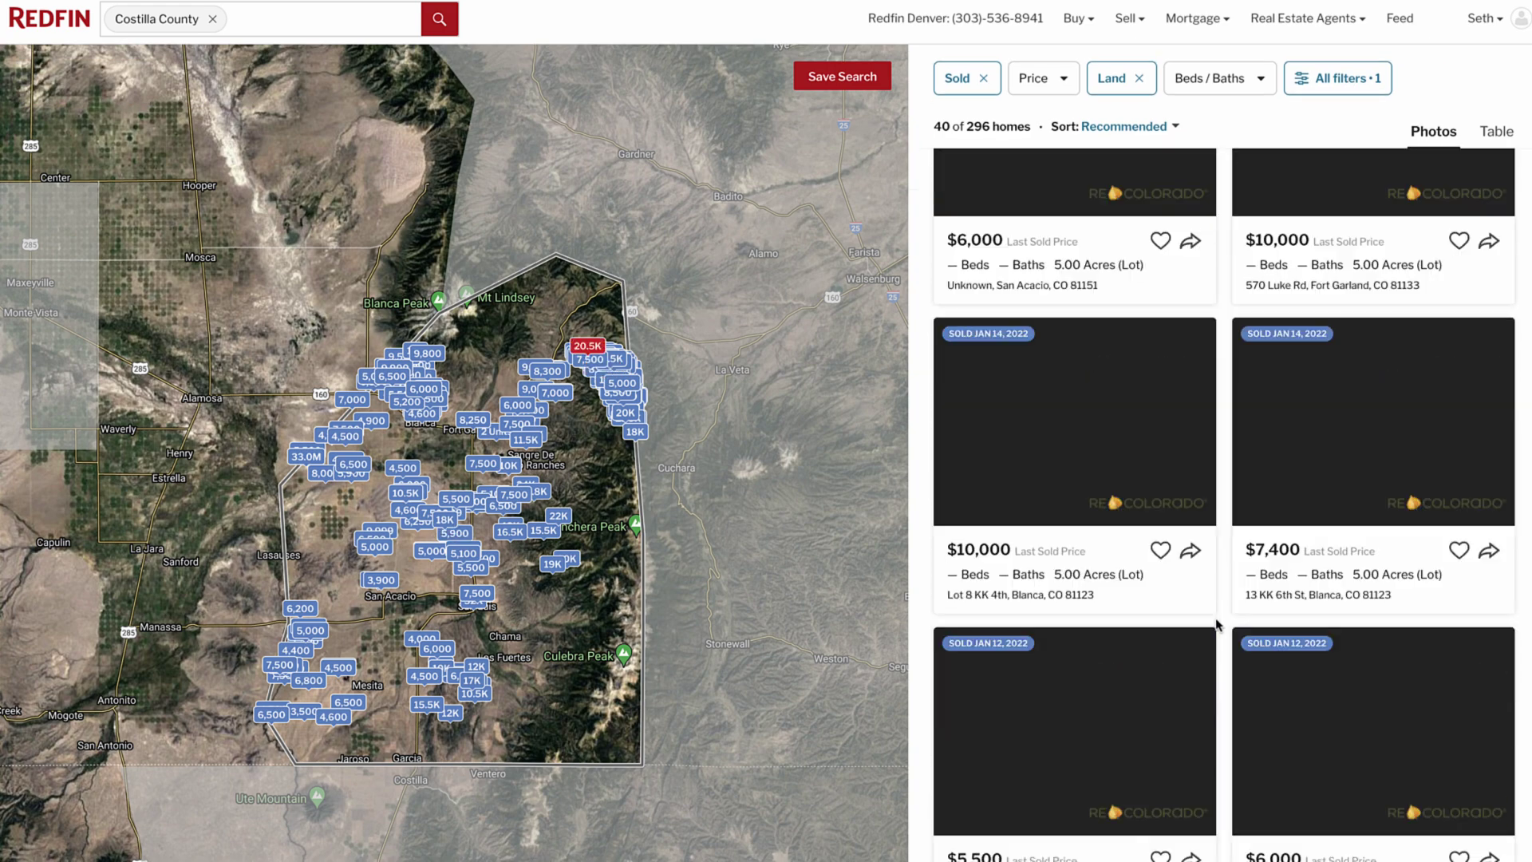
scroll(1218, 626, down, 5)
scroll(1218, 624, down, 5)
scroll(1217, 628, down, 5)
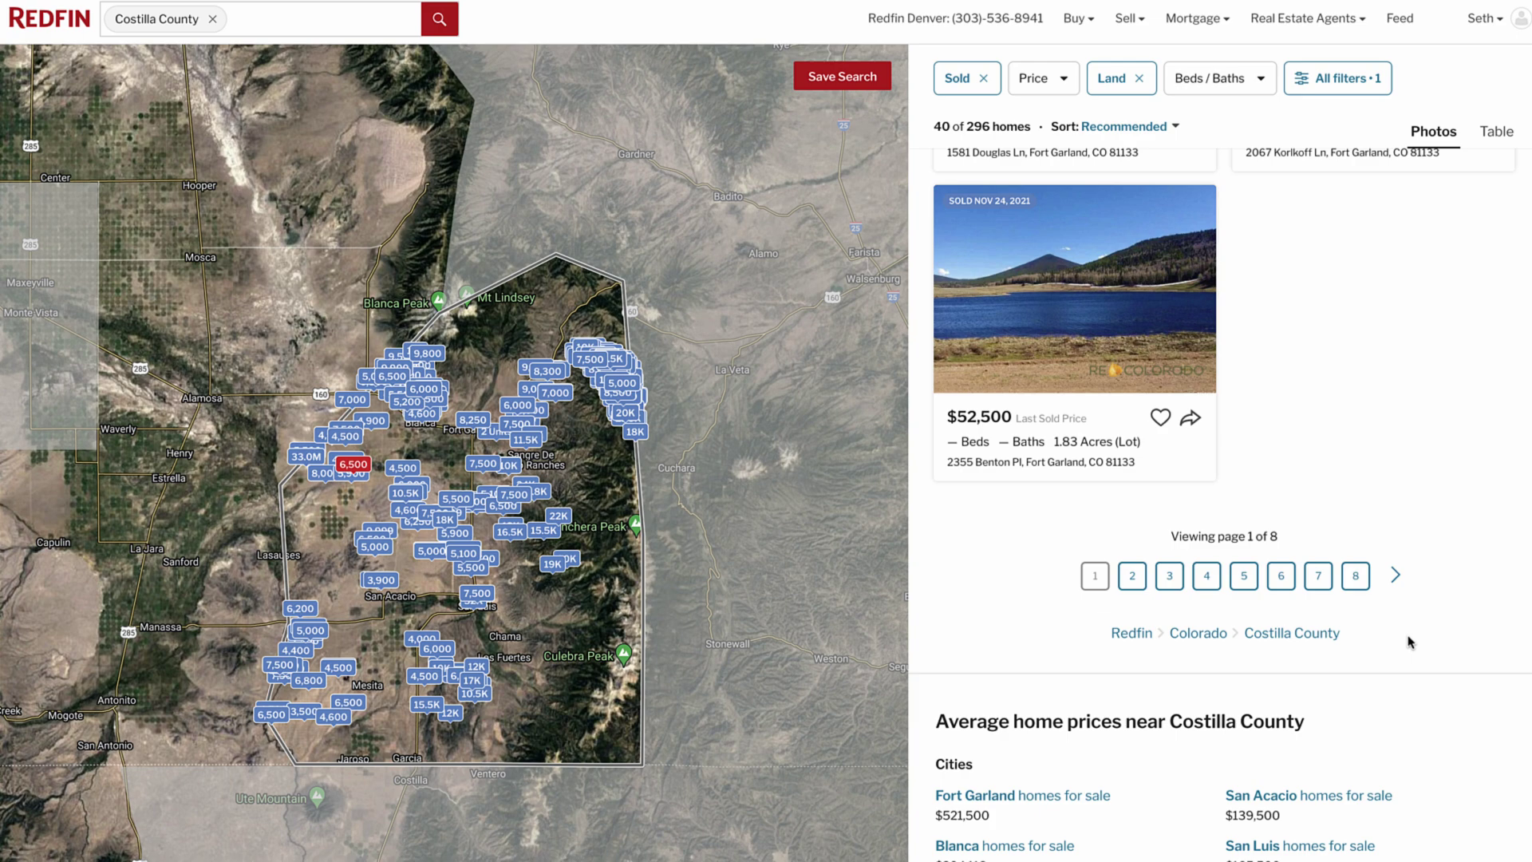
scroll(1409, 642, up, 20)
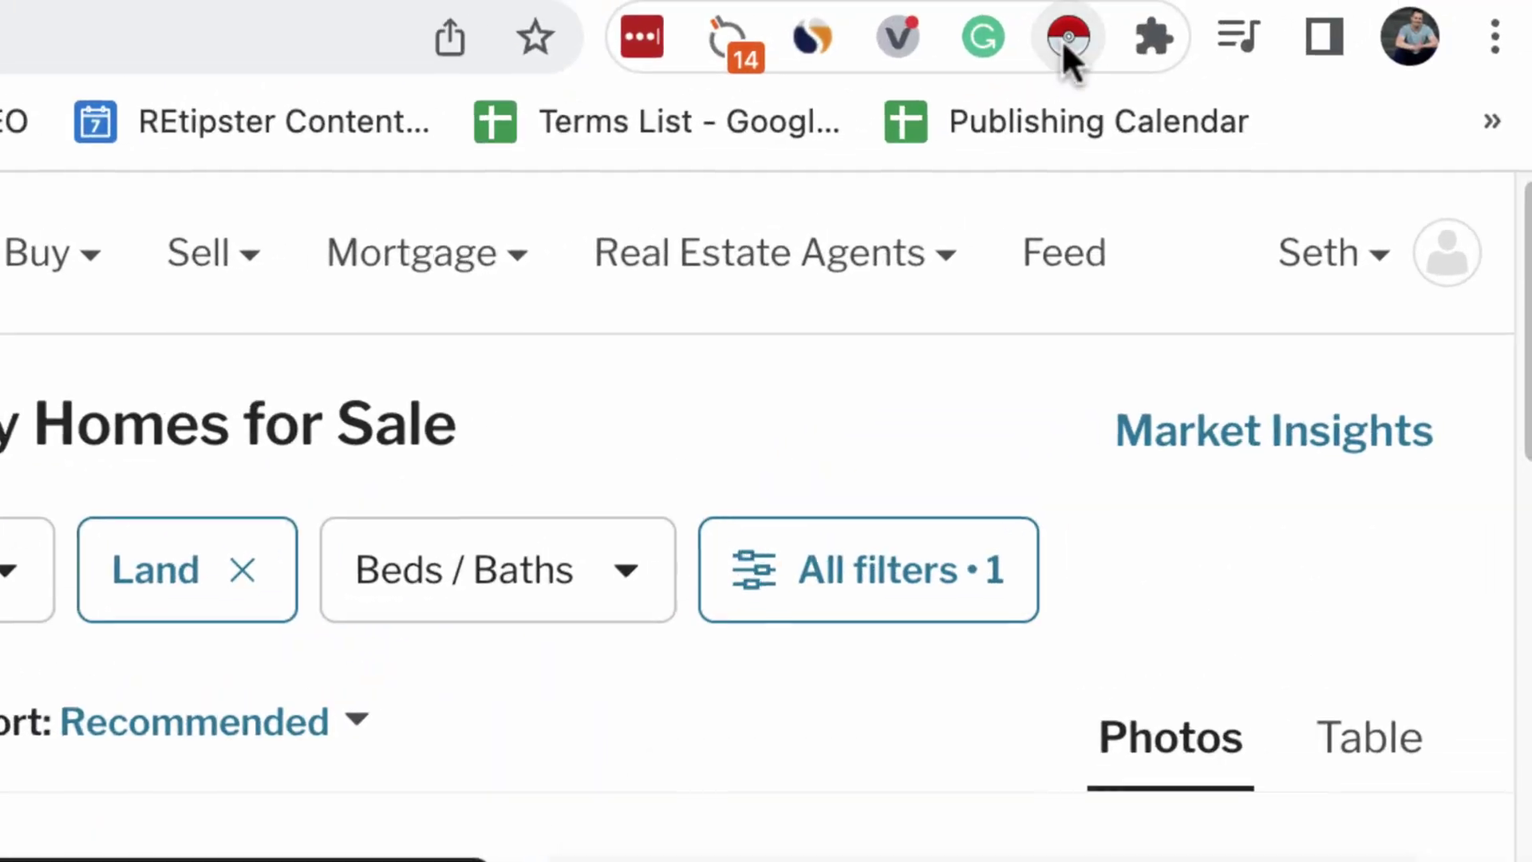
- Scrape the 35 listing rows and mark Redfin's > arrow as the next-page link
click(1252, 1)
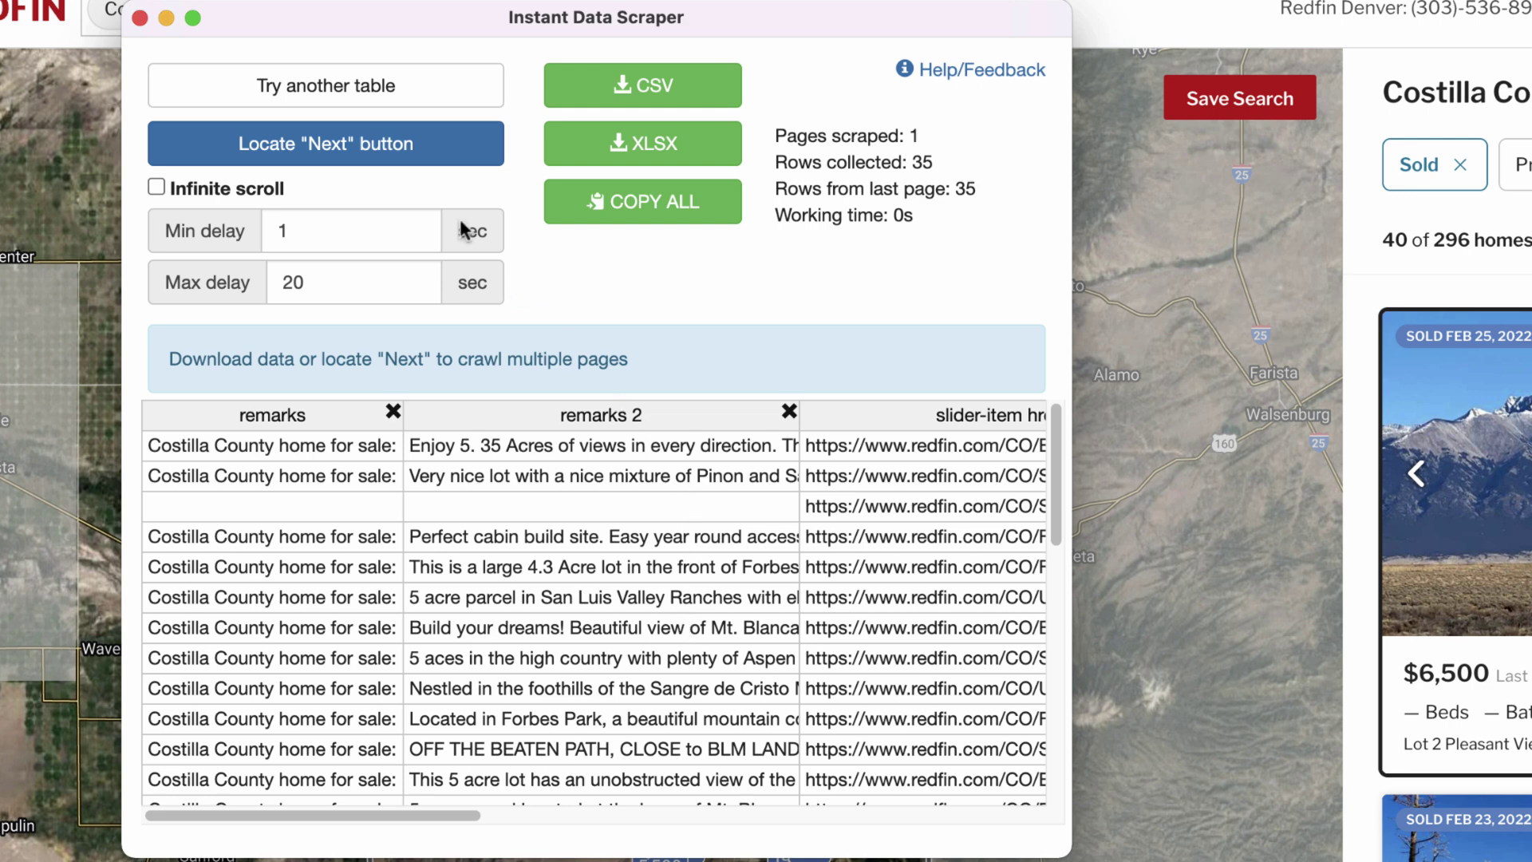
click(404, 147)
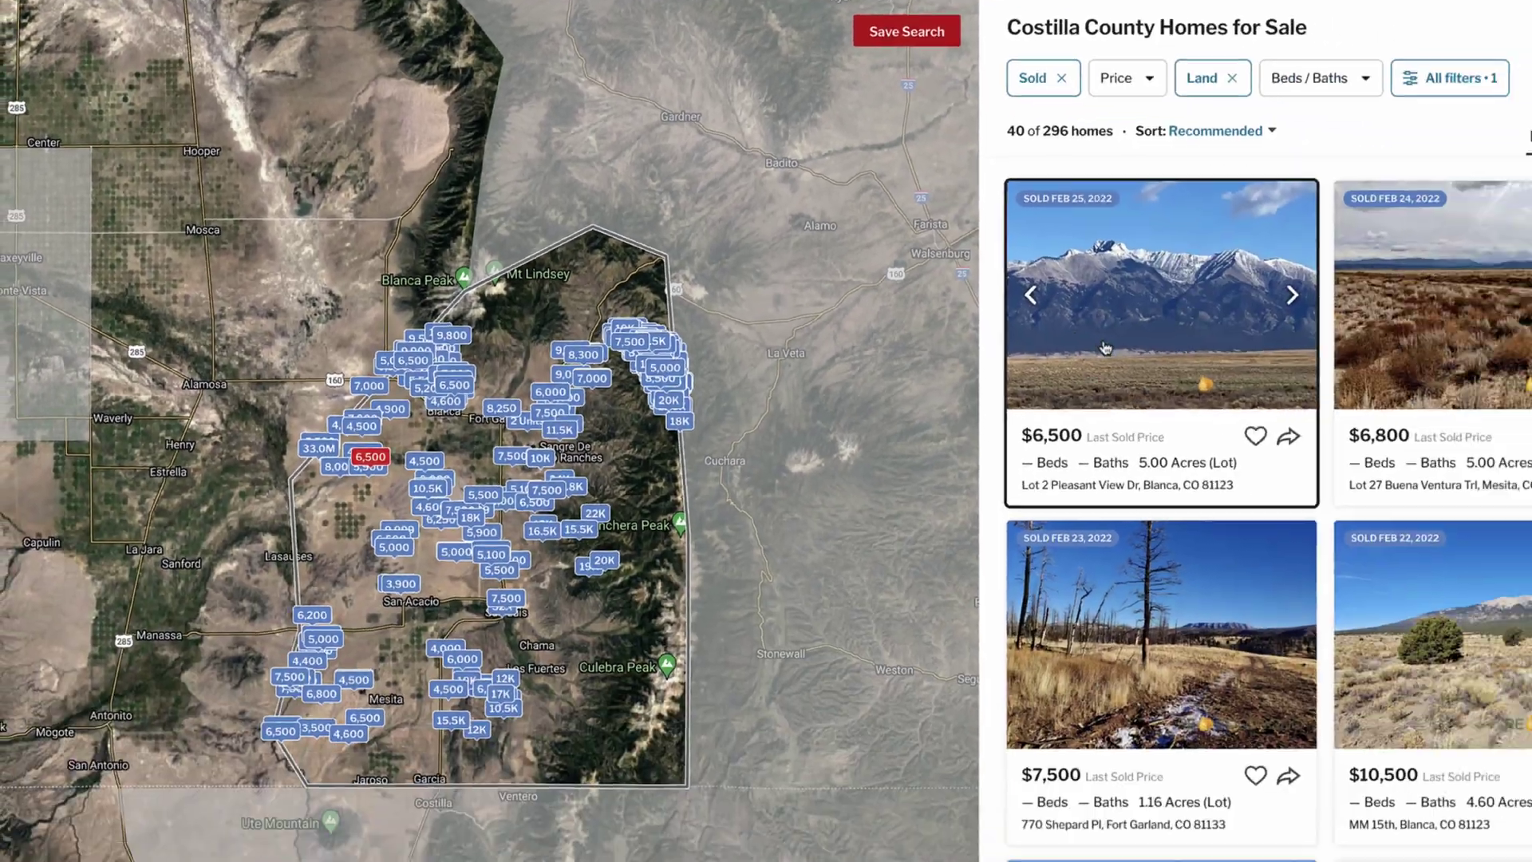
scroll(1101, 491, down, 5)
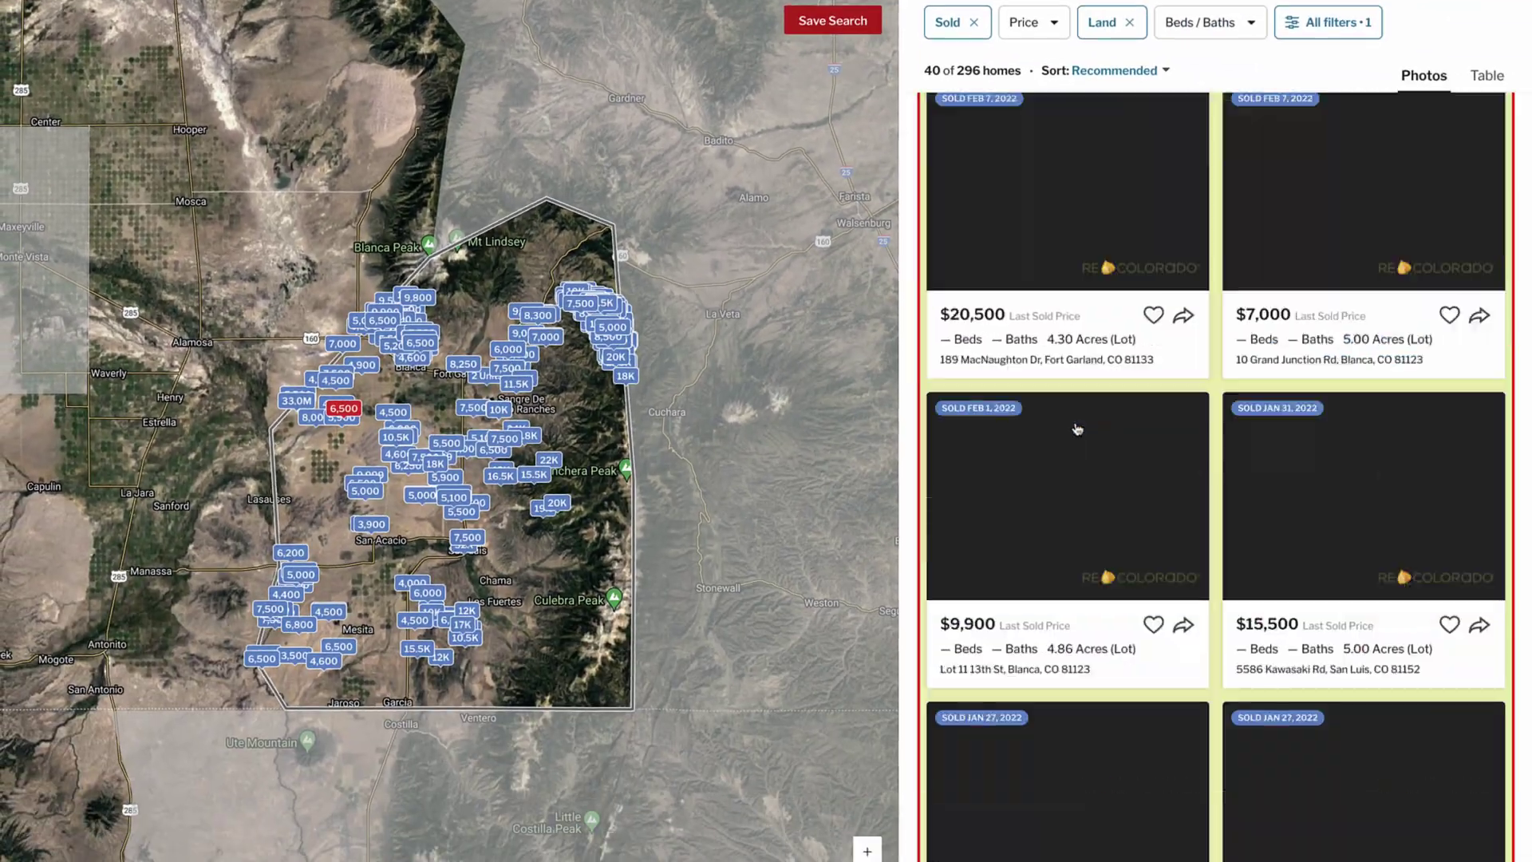
scroll(1101, 485, down, 5)
scroll(1104, 503, down, 10)
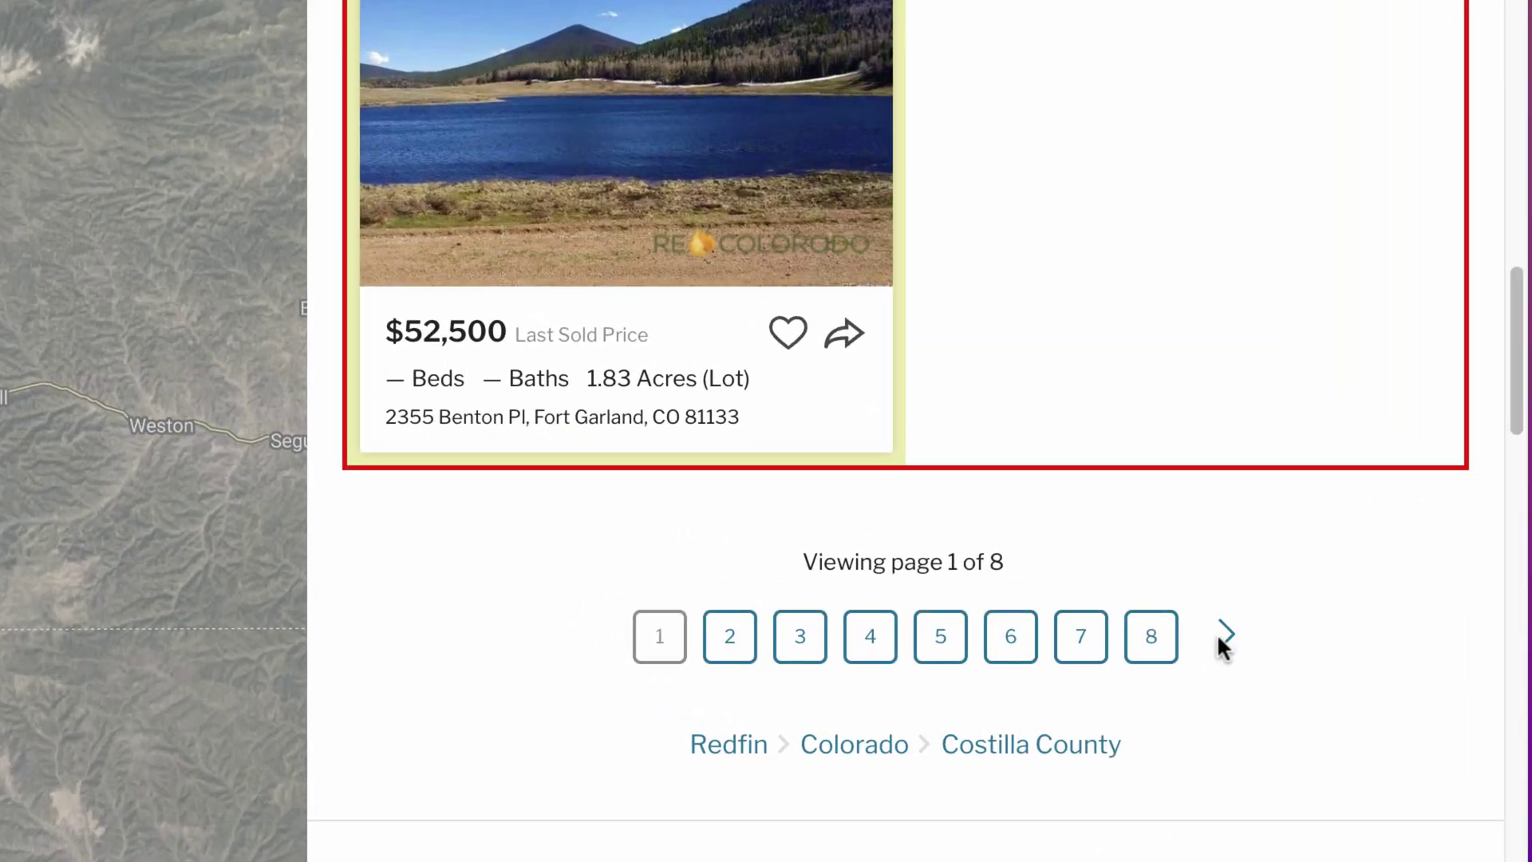
click(1151, 636)
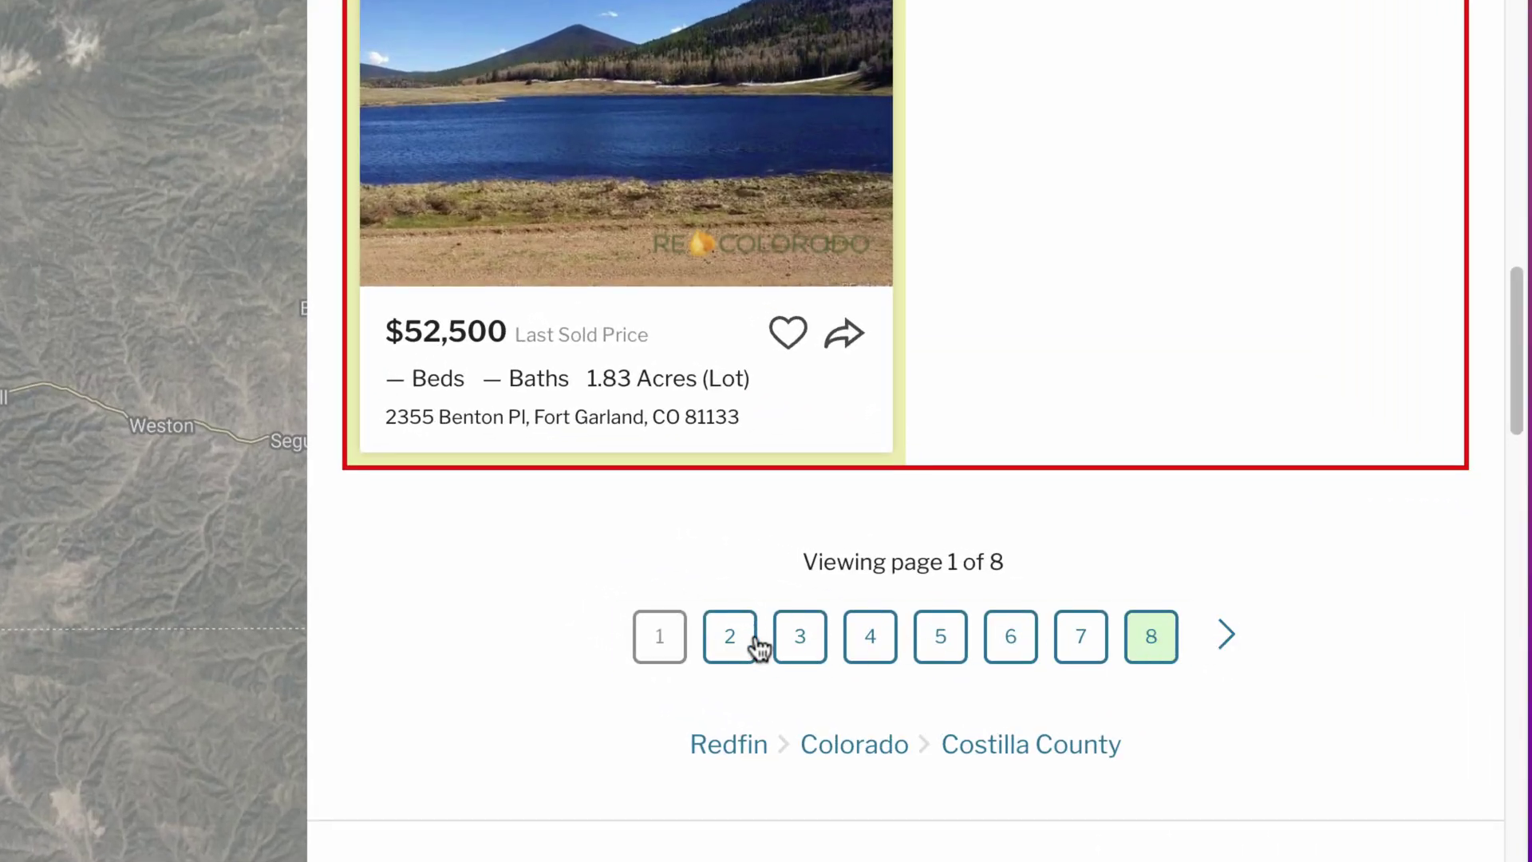
click(1226, 653)
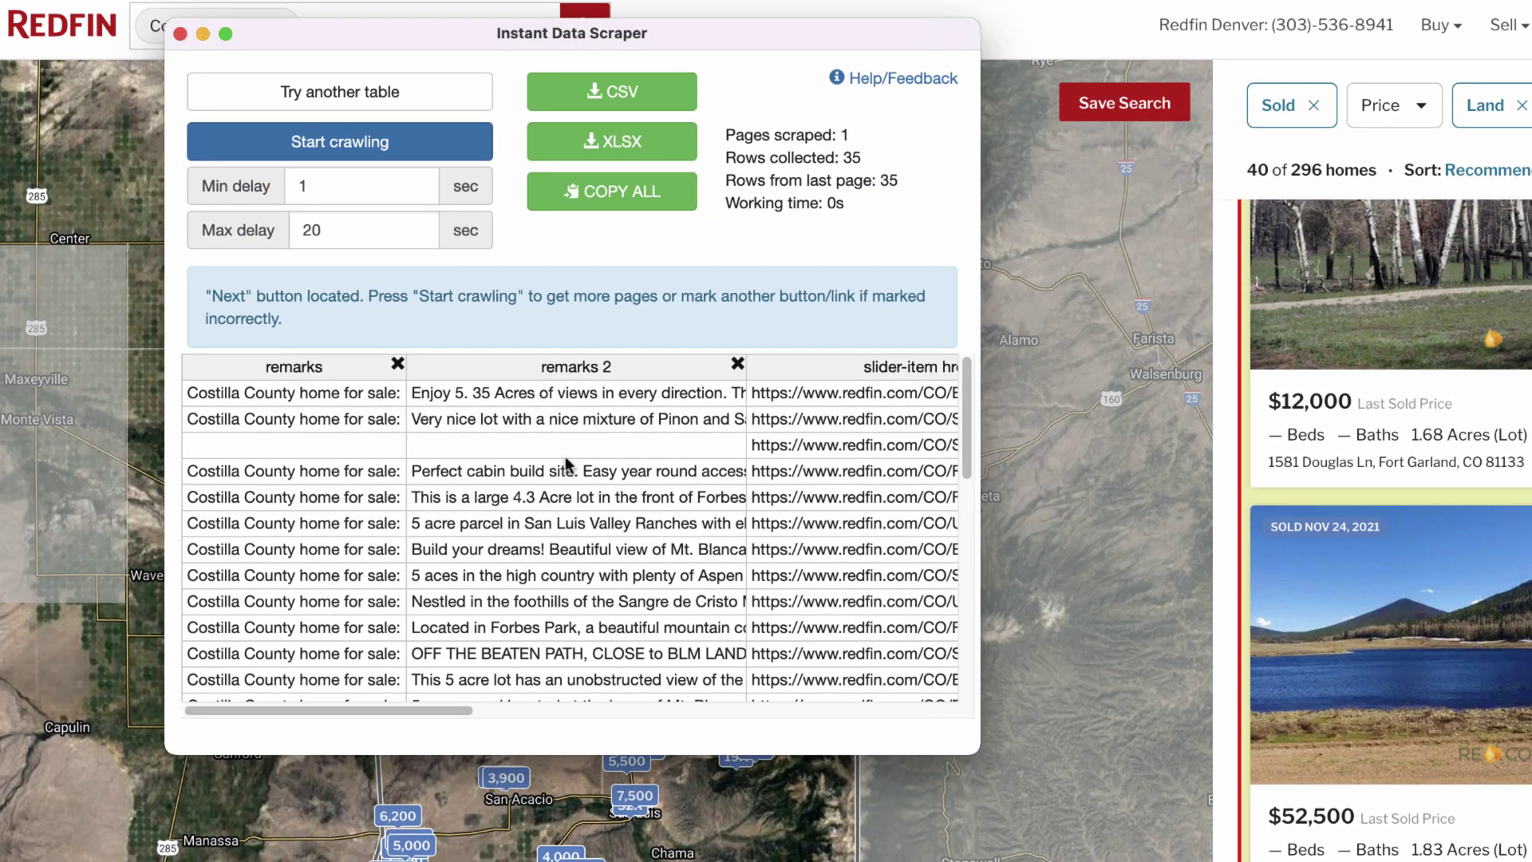
- Crawl every results page, download the rows as redfin.csv, and open it
click(395, 143)
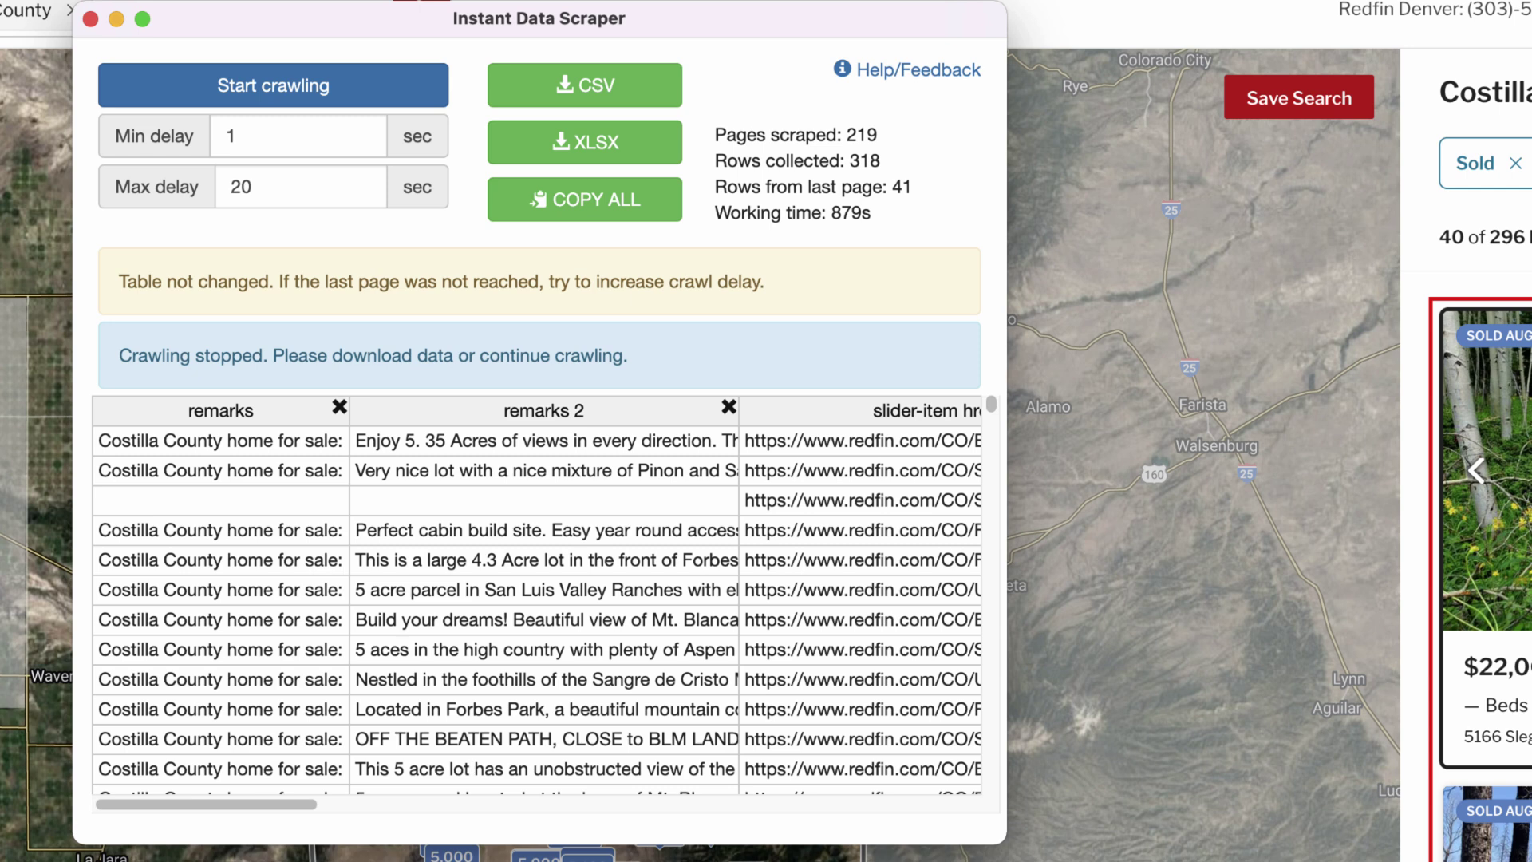
click(574, 93)
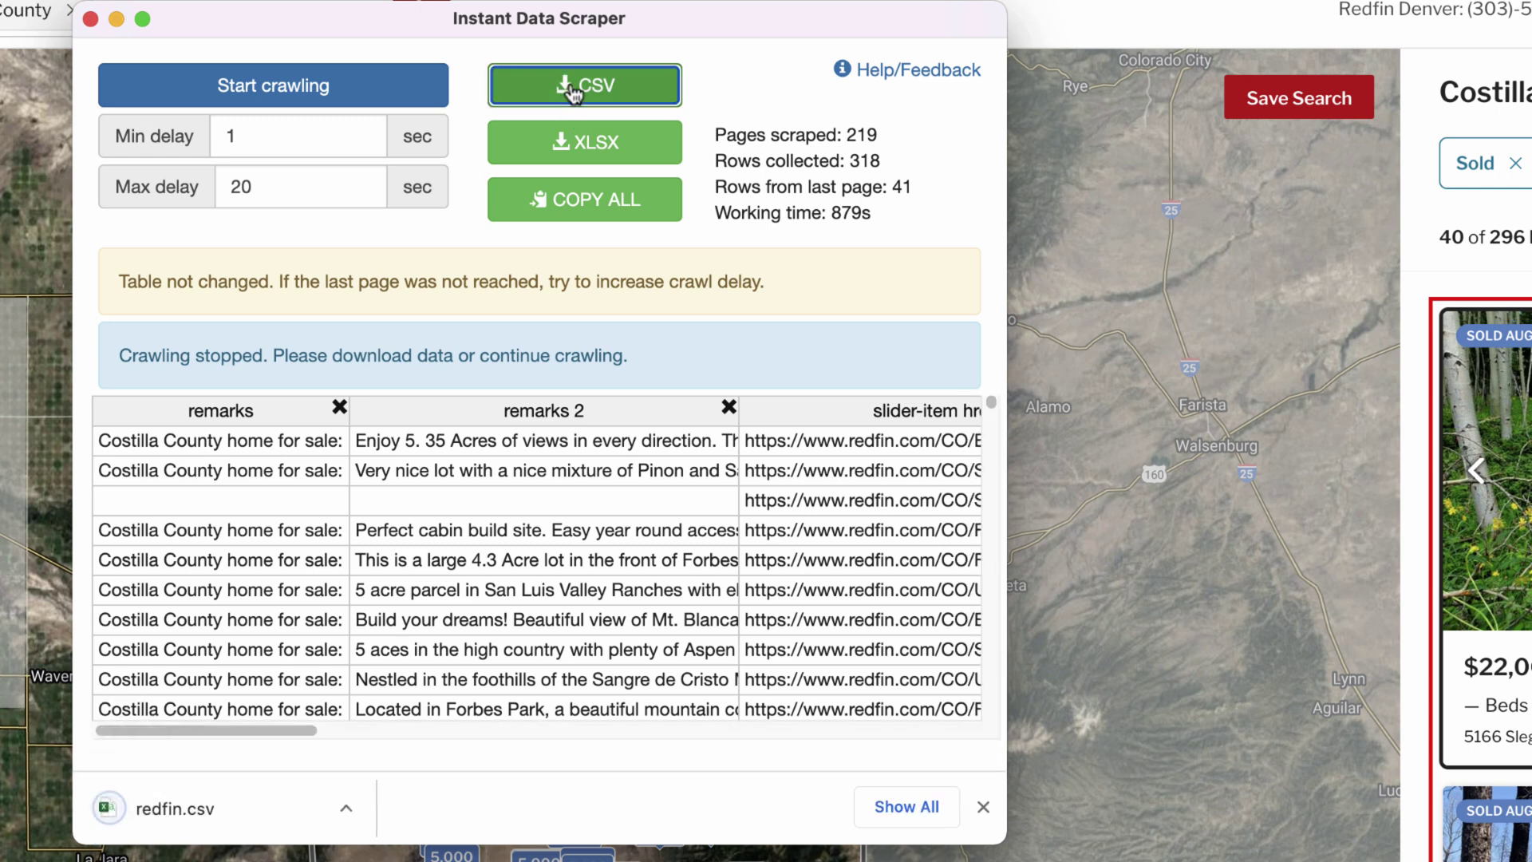
click(350, 816)
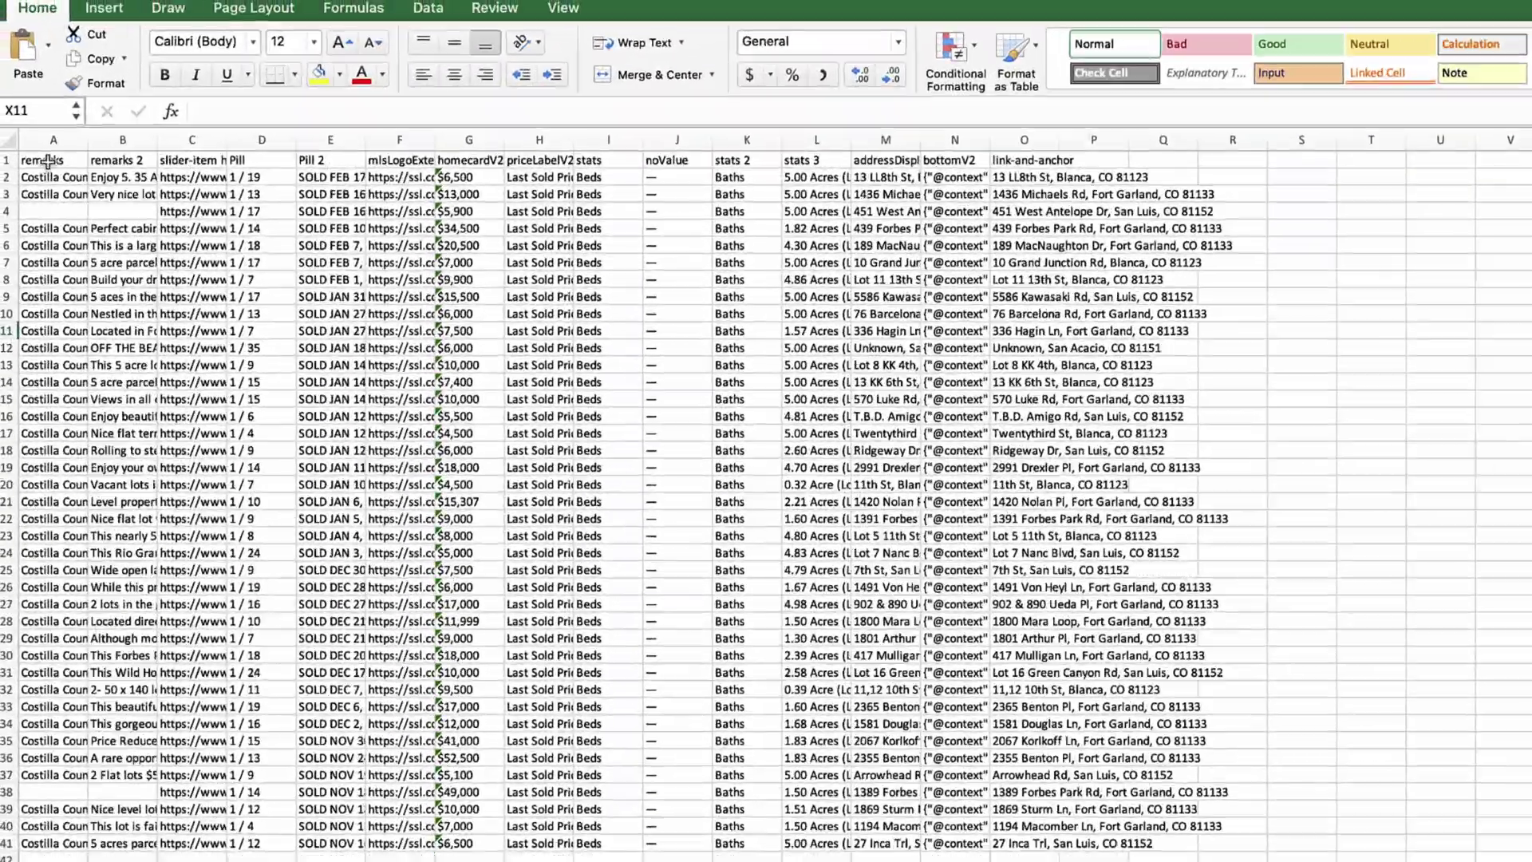
- Review the scraped headers, noting sale prices in column G and acreage in column L
click(26, 86)
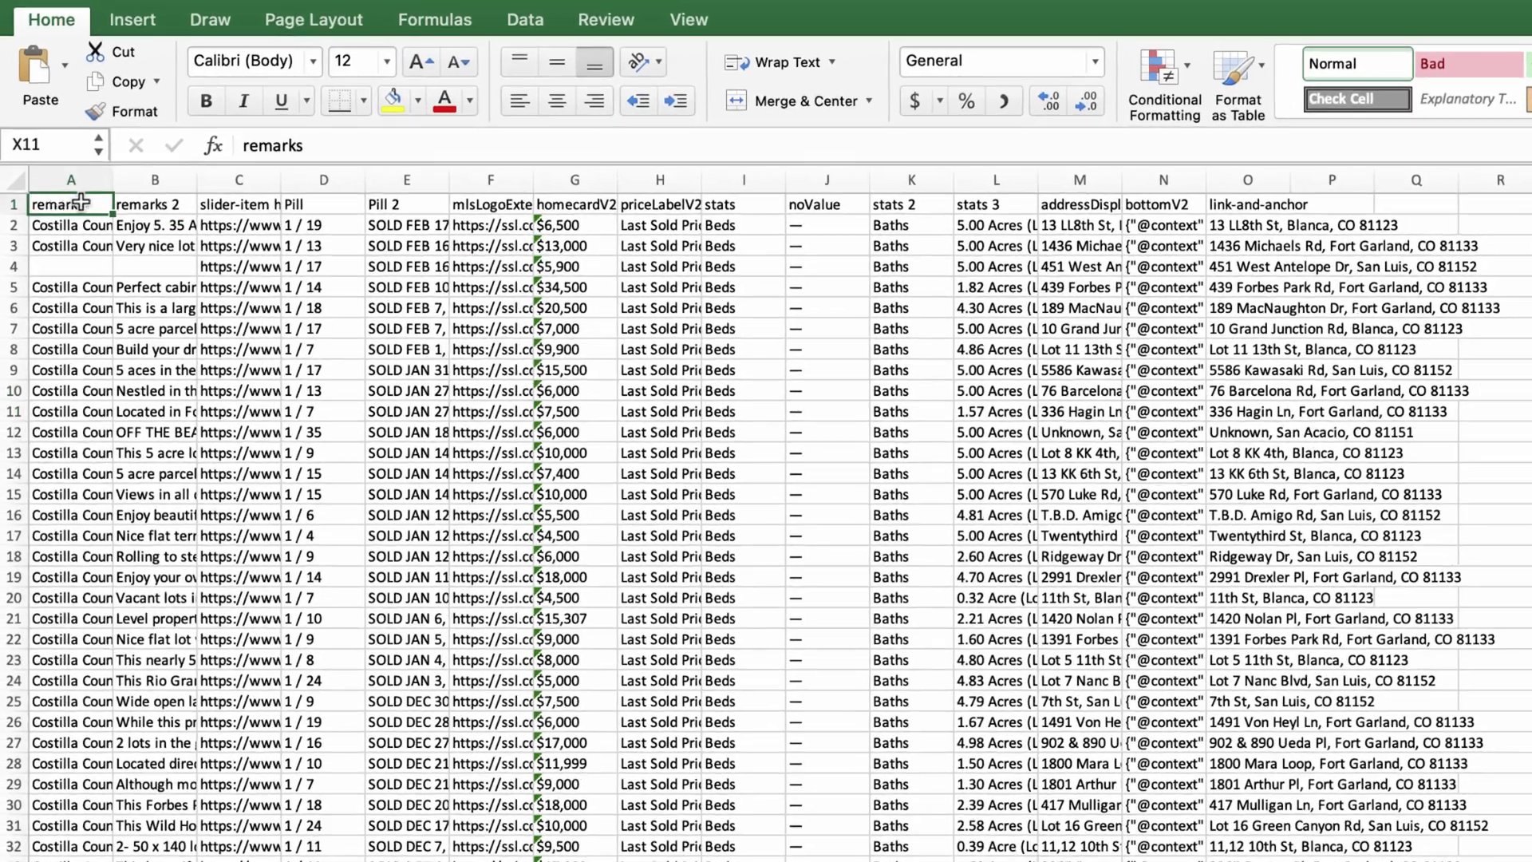
drag(75, 204, 1212, 204)
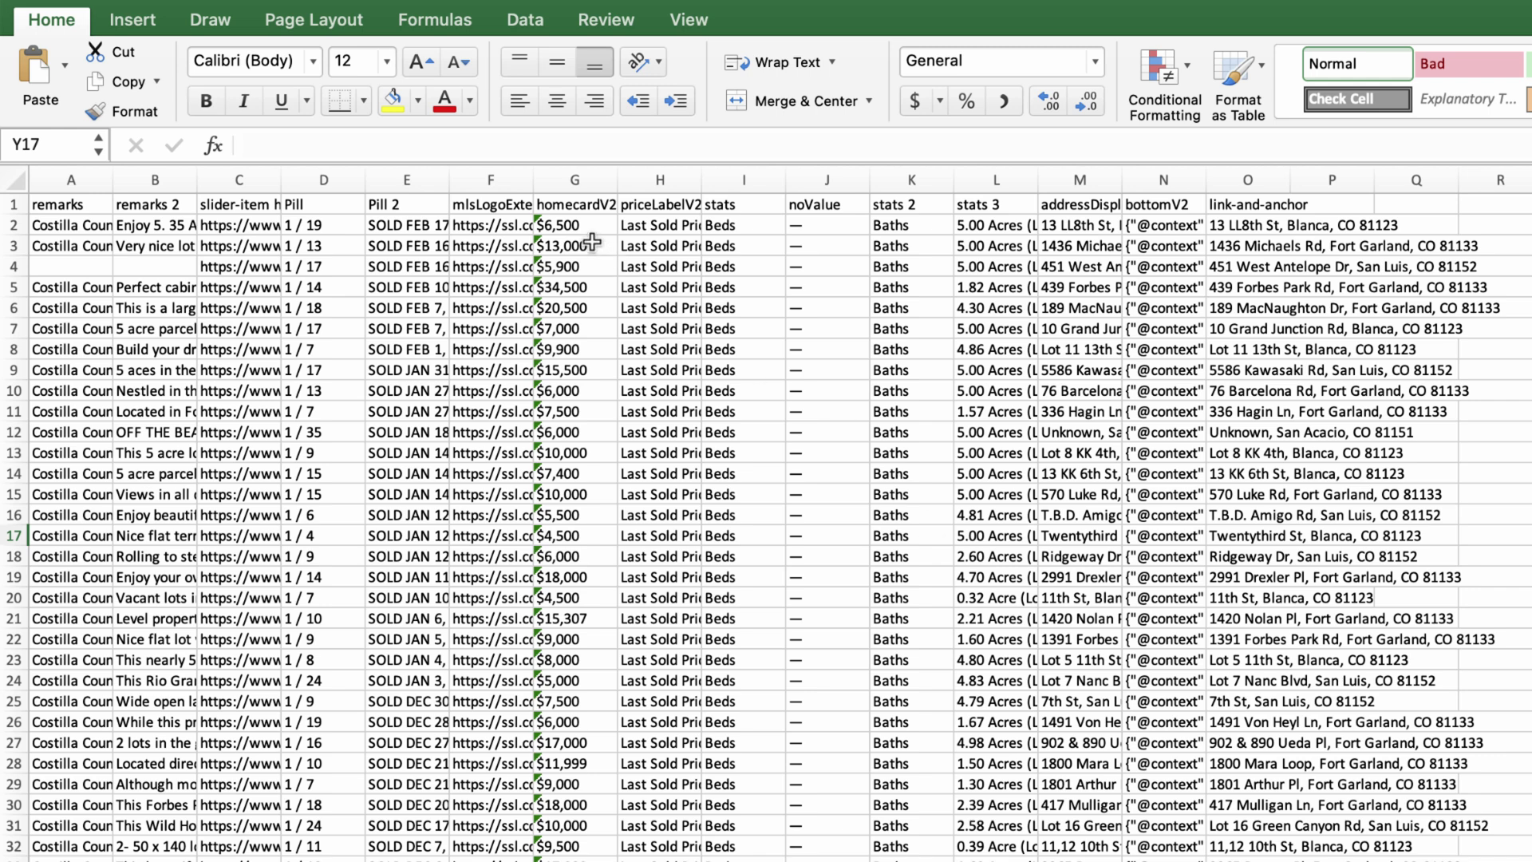
drag(590, 224, 569, 679)
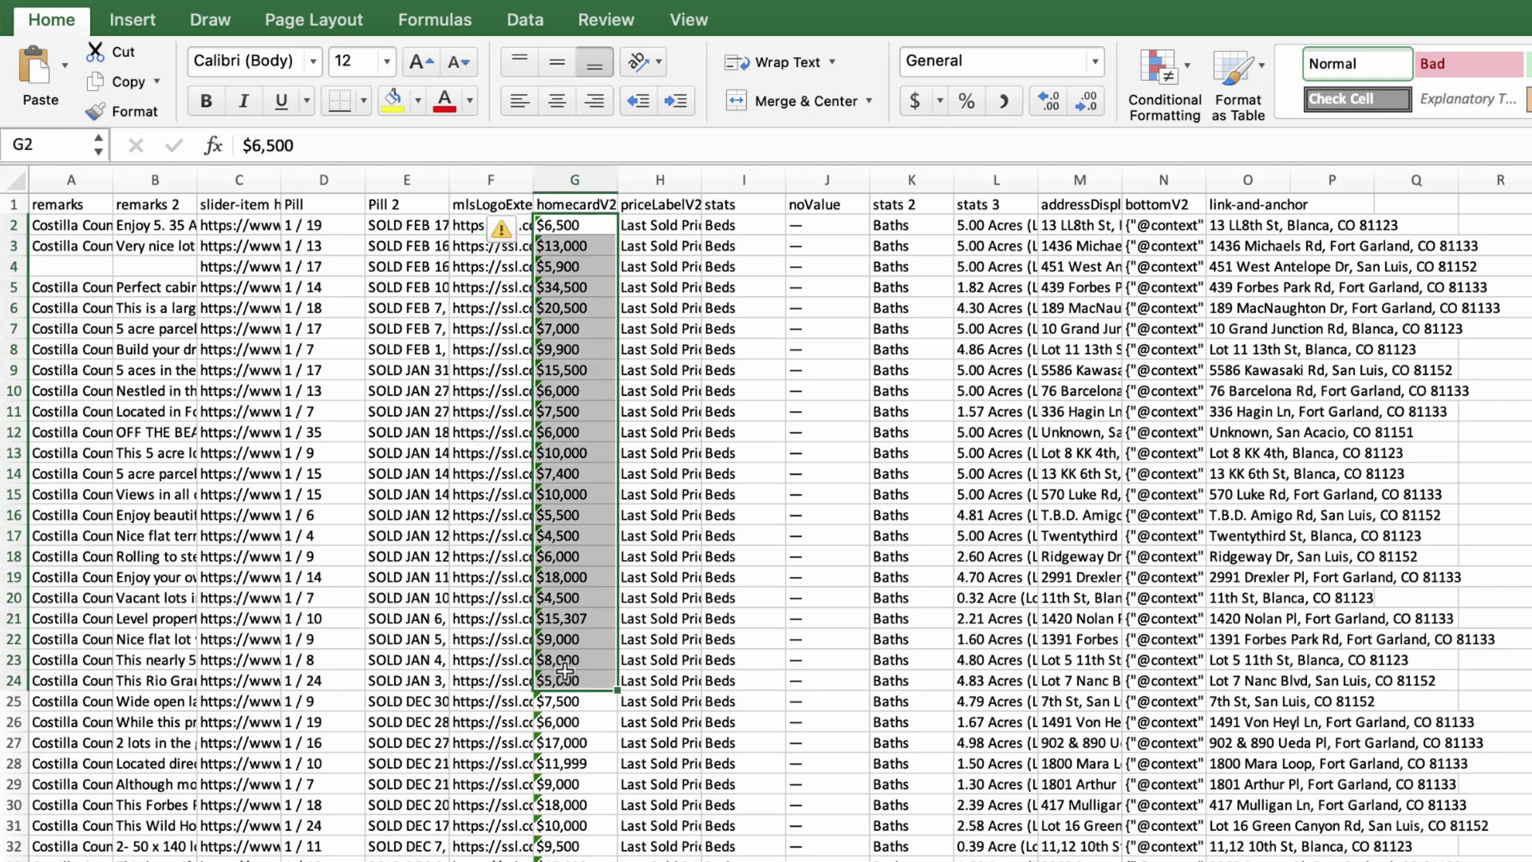
drag(1000, 234, 996, 860)
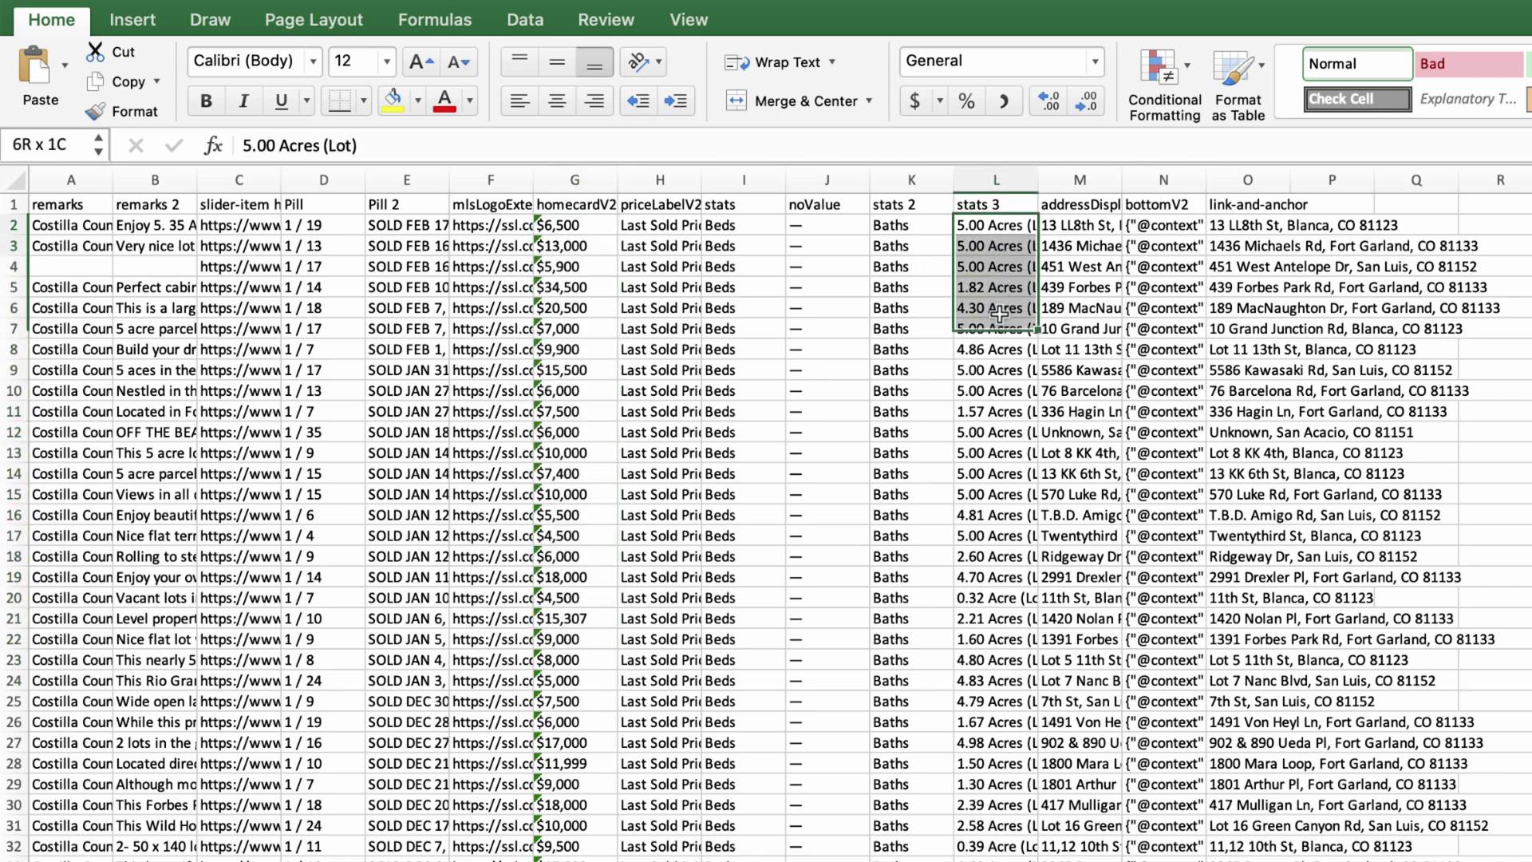
click(1531, 784)
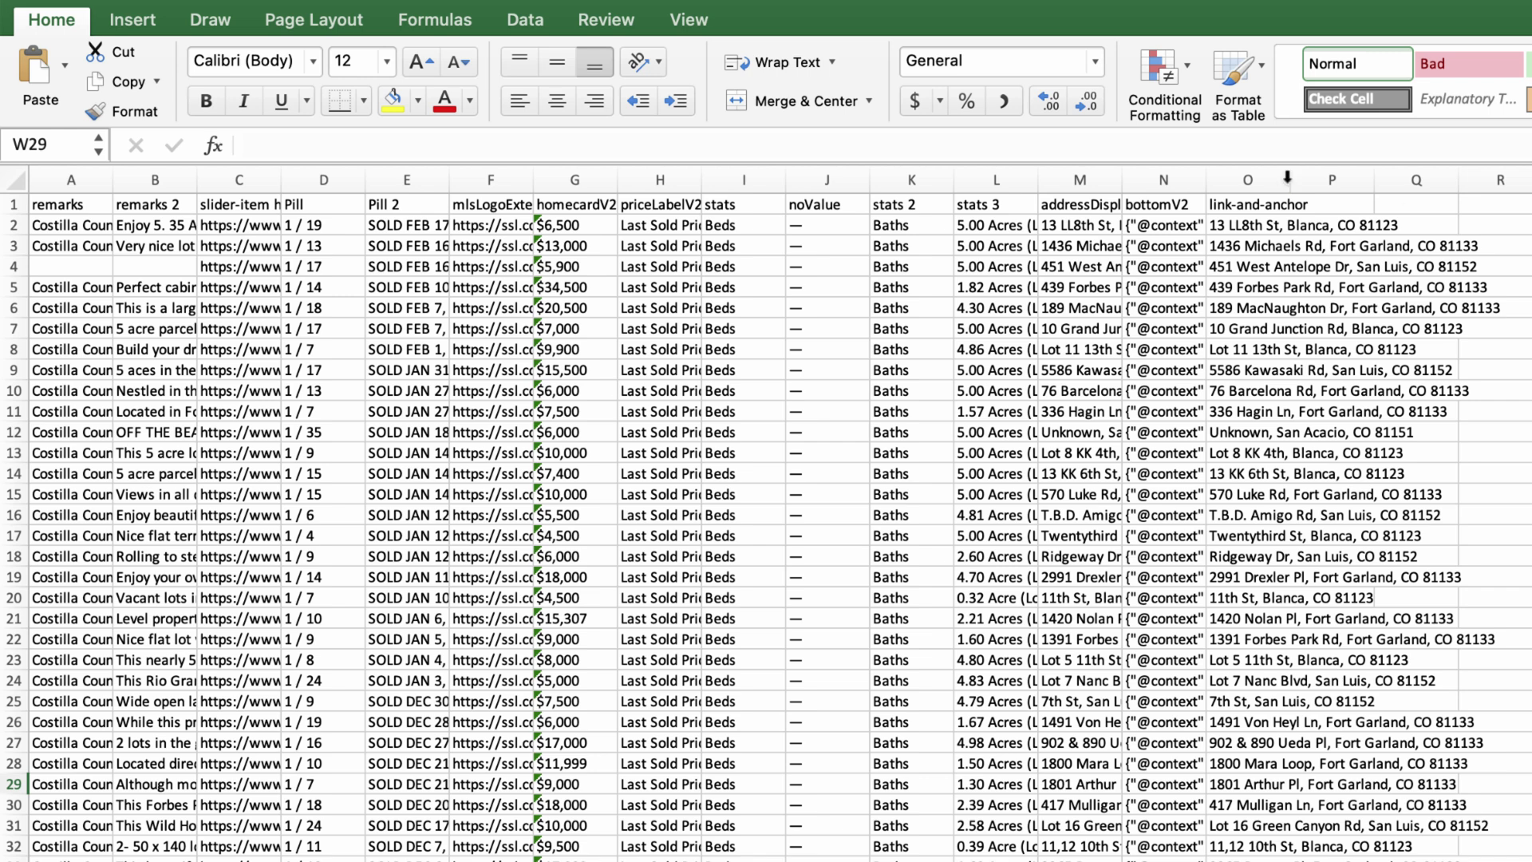
- Clear columns M–O, then delete columns H–K and A–F
drag(1272, 180, 1098, 183)
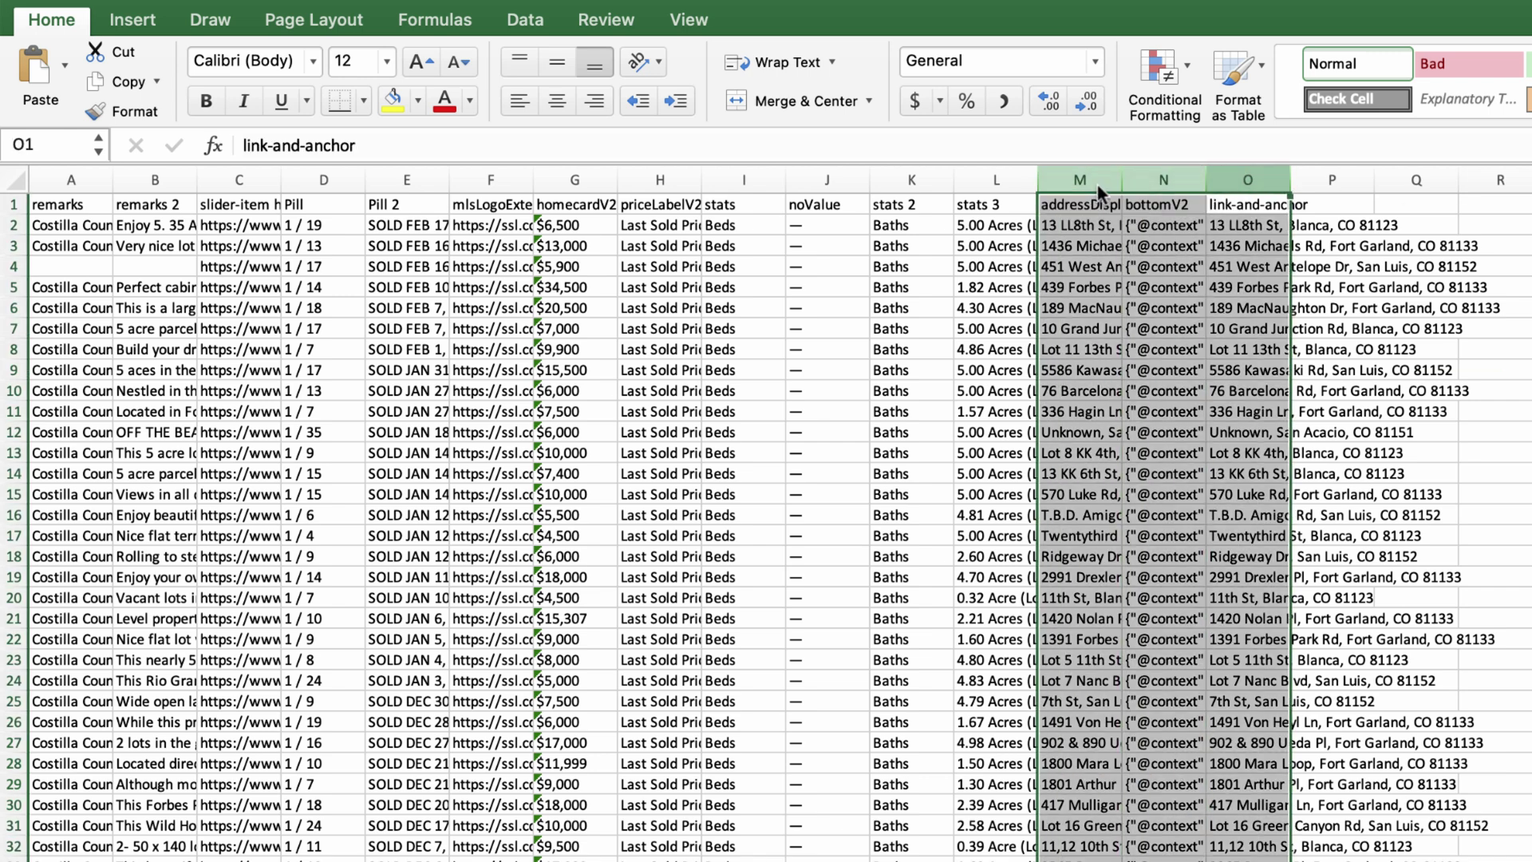
key(Delete)
drag(913, 179, 697, 179)
right_click(722, 186)
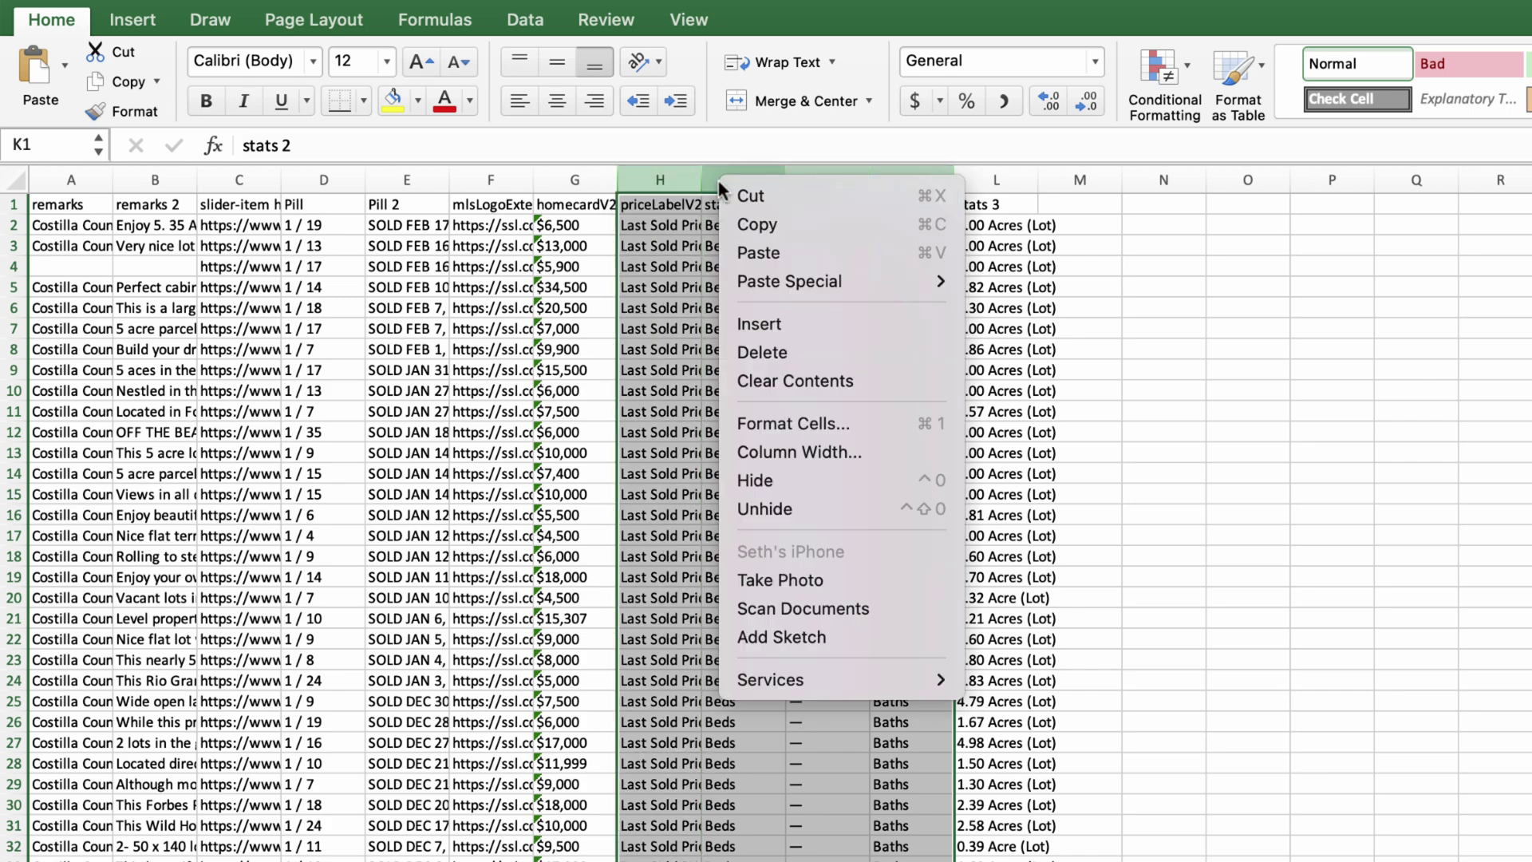
drag(487, 182, 72, 182)
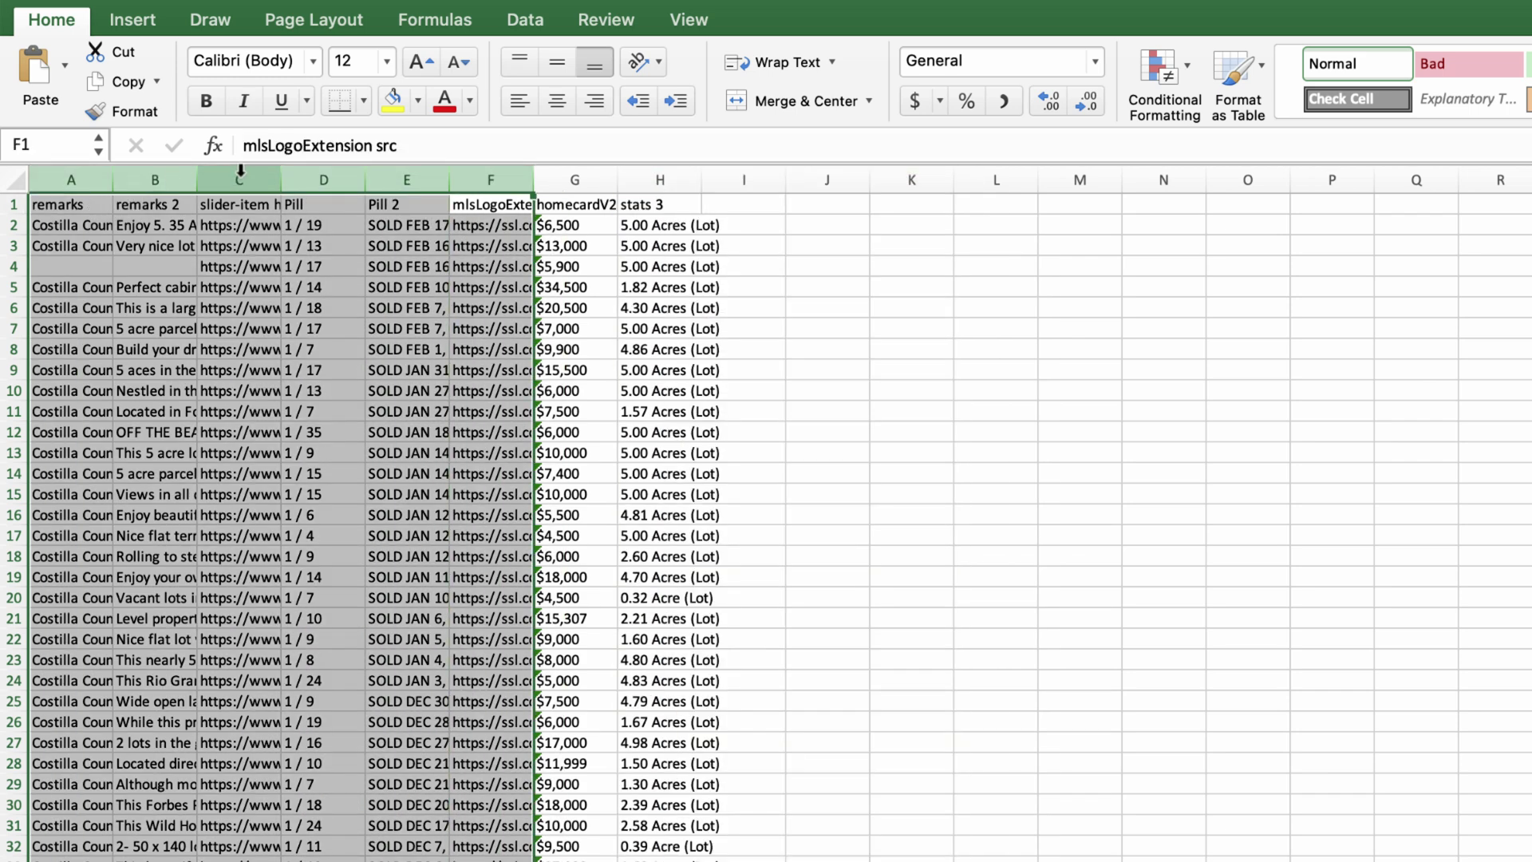
right_click(234, 180)
click(277, 341)
click(1039, 486)
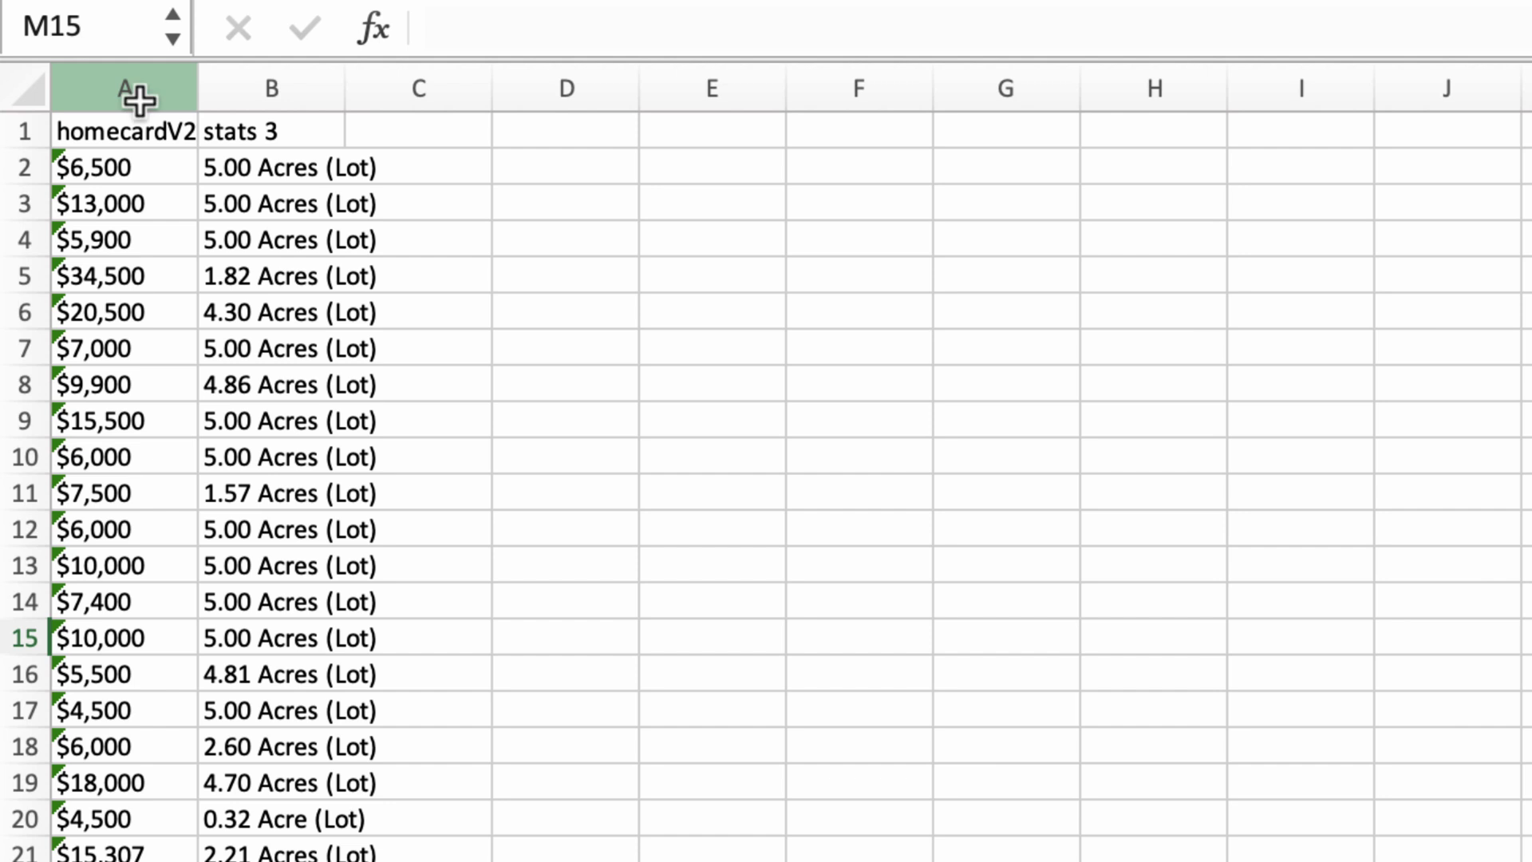
click(125, 135)
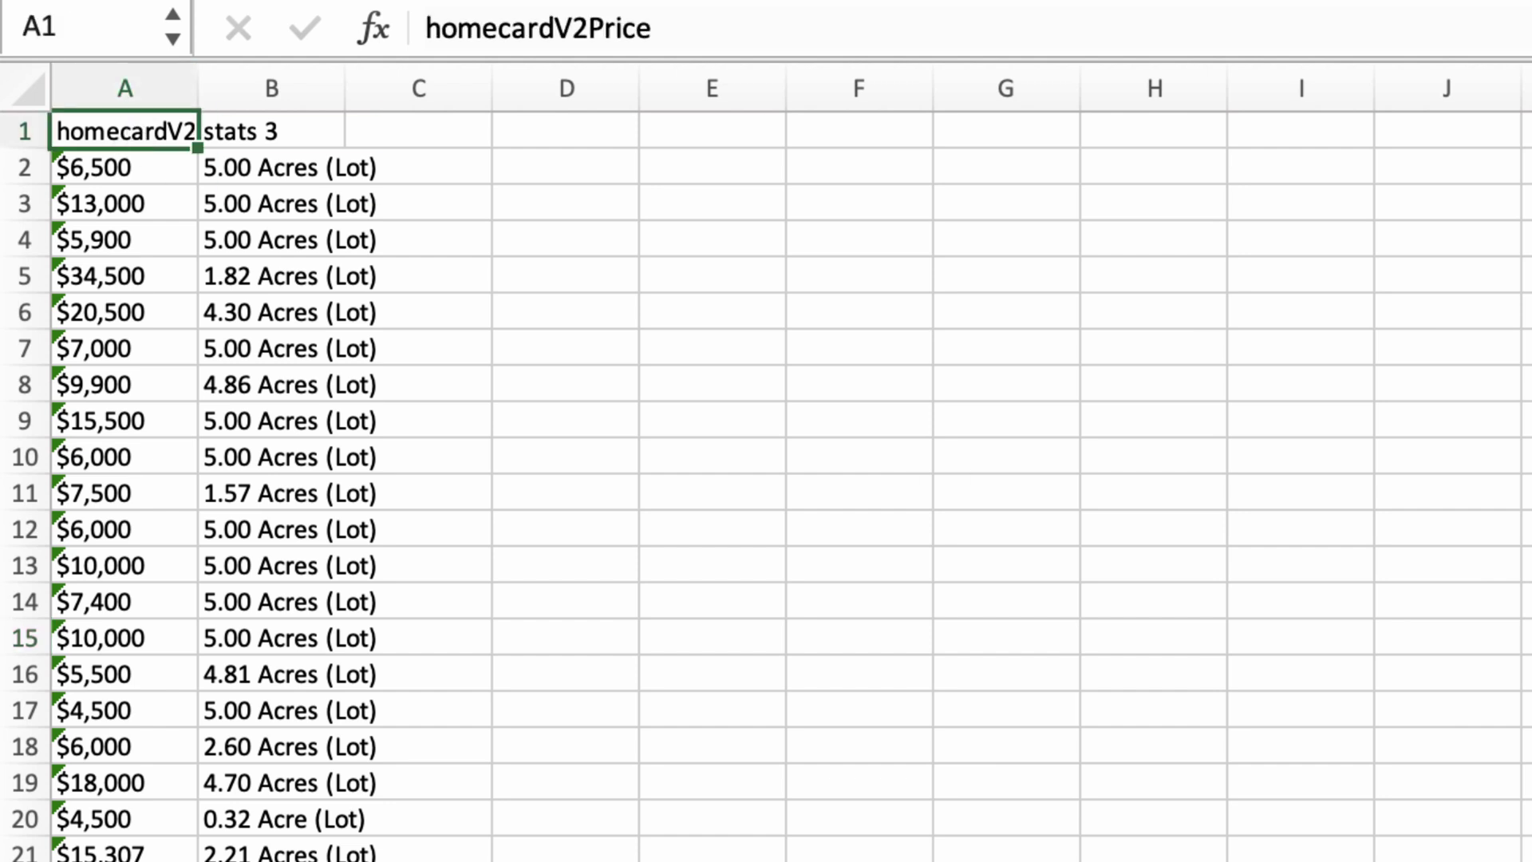
text(Sale Price)
- Enter Sale Price, Acres and $/Acre headings in row 1, then select column B's acreage values
key(Tab)
text(Acres)
key(Tab)
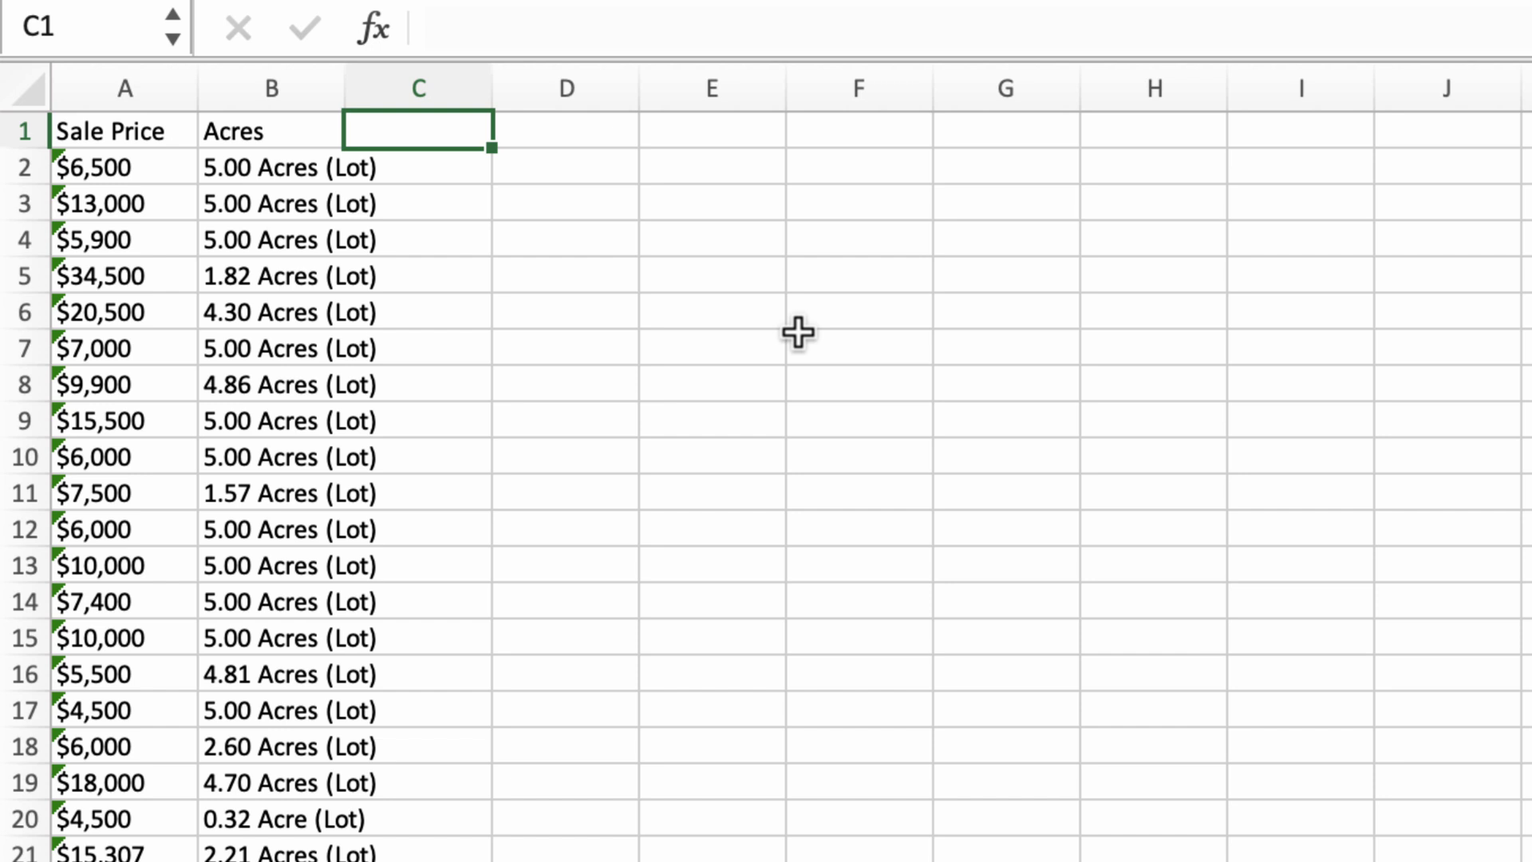
text($/Acre)
key(Return)
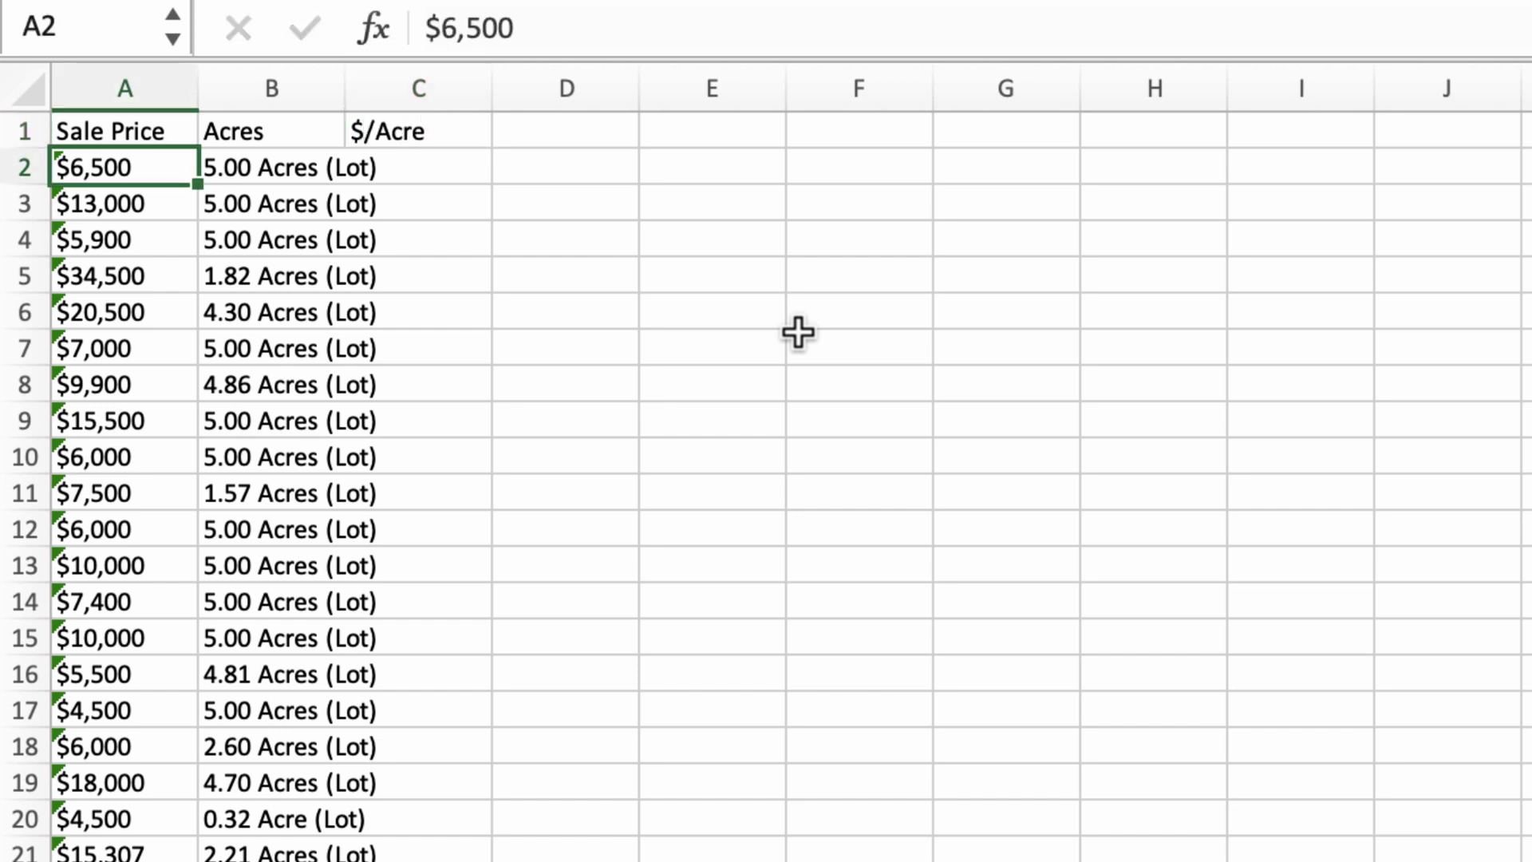
click(798, 334)
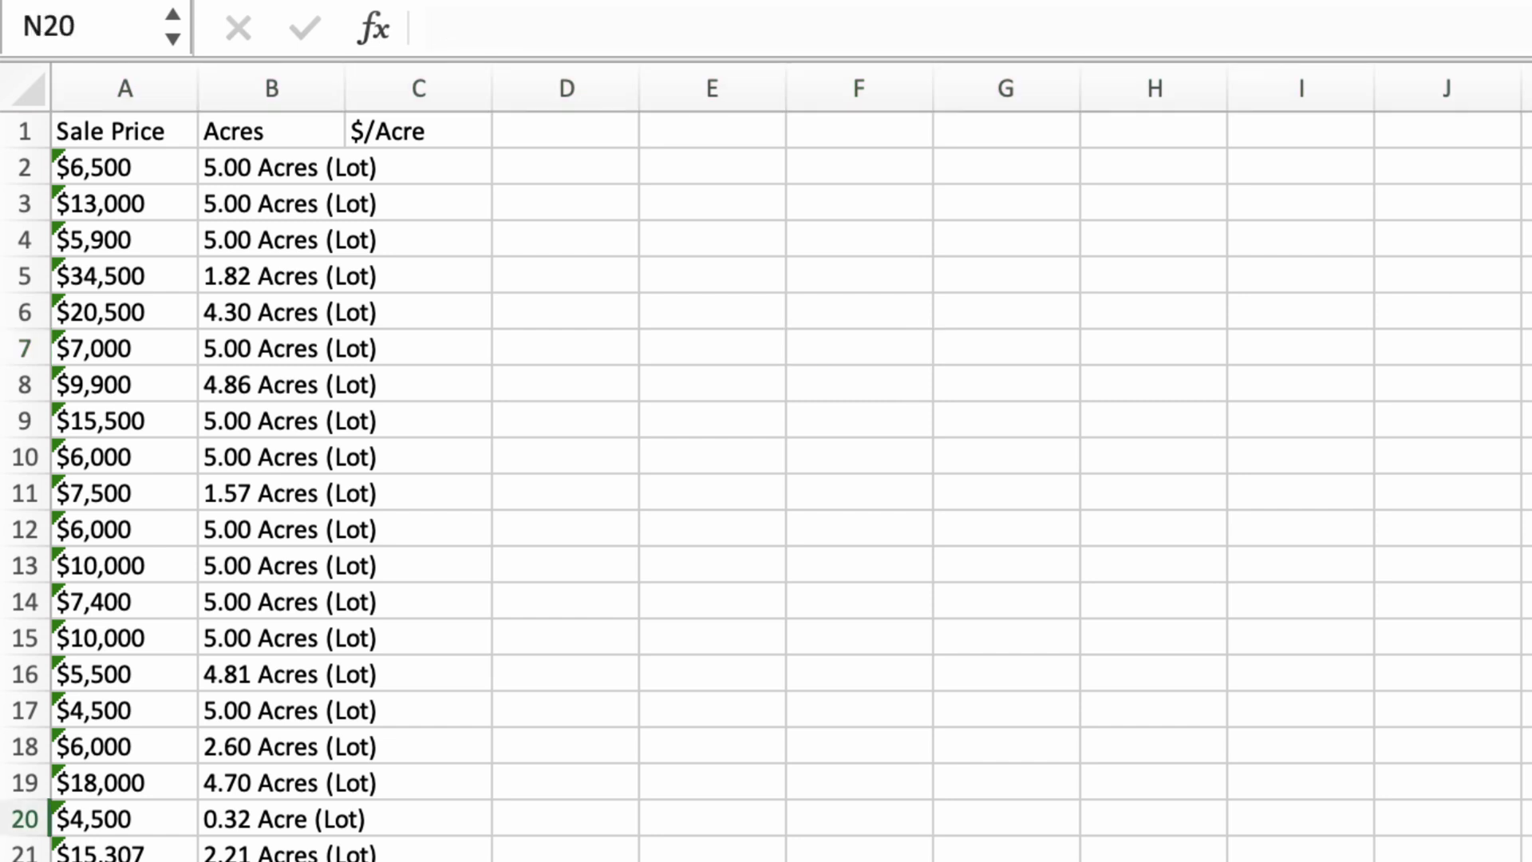
mouse_move(255, 131)
mouse_down()
mouse_move(713, 856)
mouse_move(272, 855)
mouse_up()
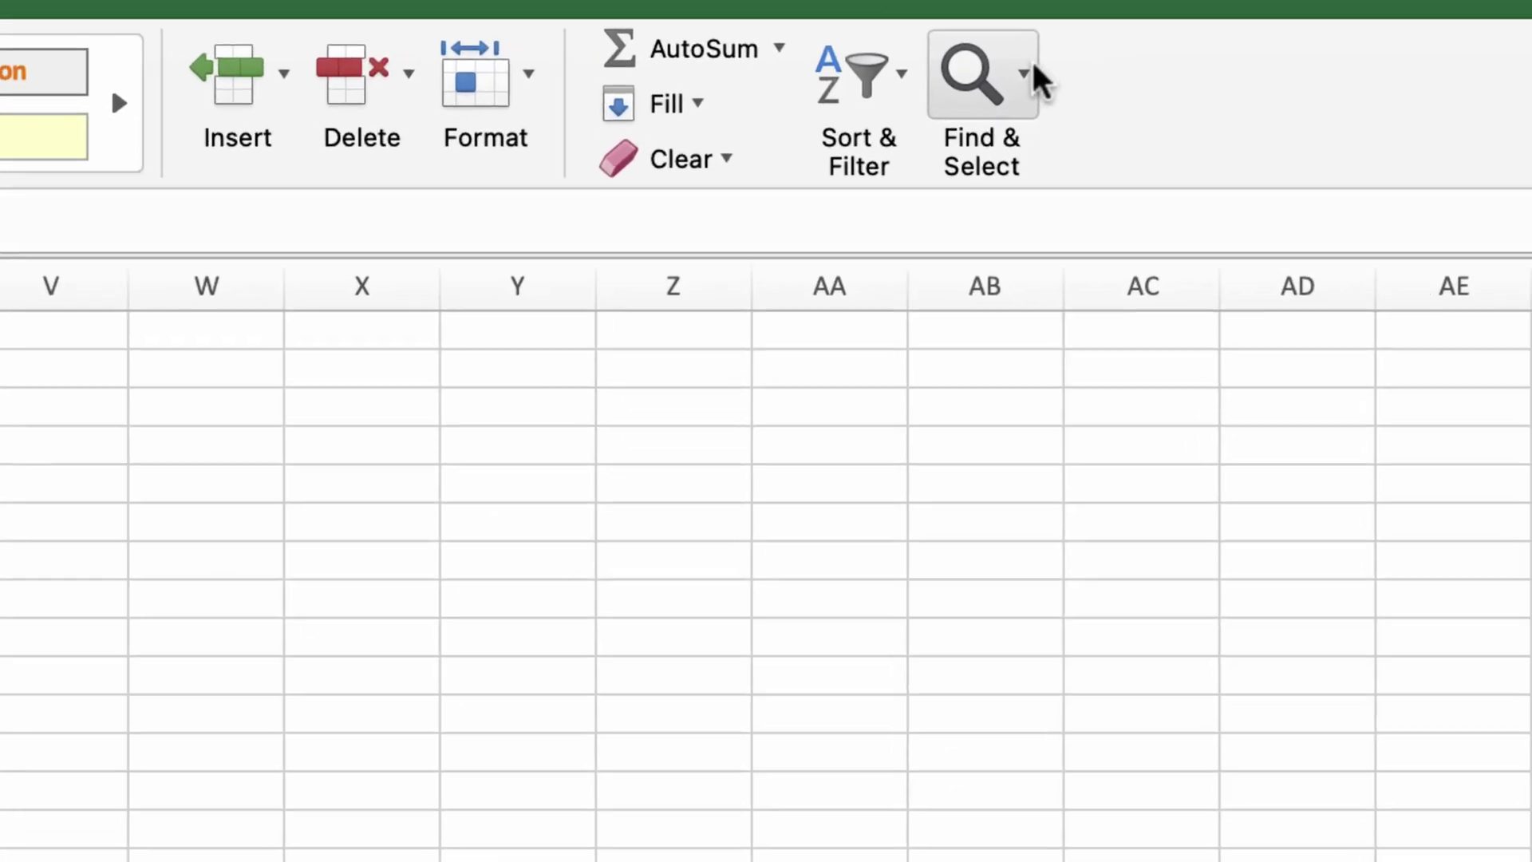
- Replace 'Acres (Lot)' and 'Acre (Lot)' with nothing in the acreage values, then close Find & Replace
click(1028, 73)
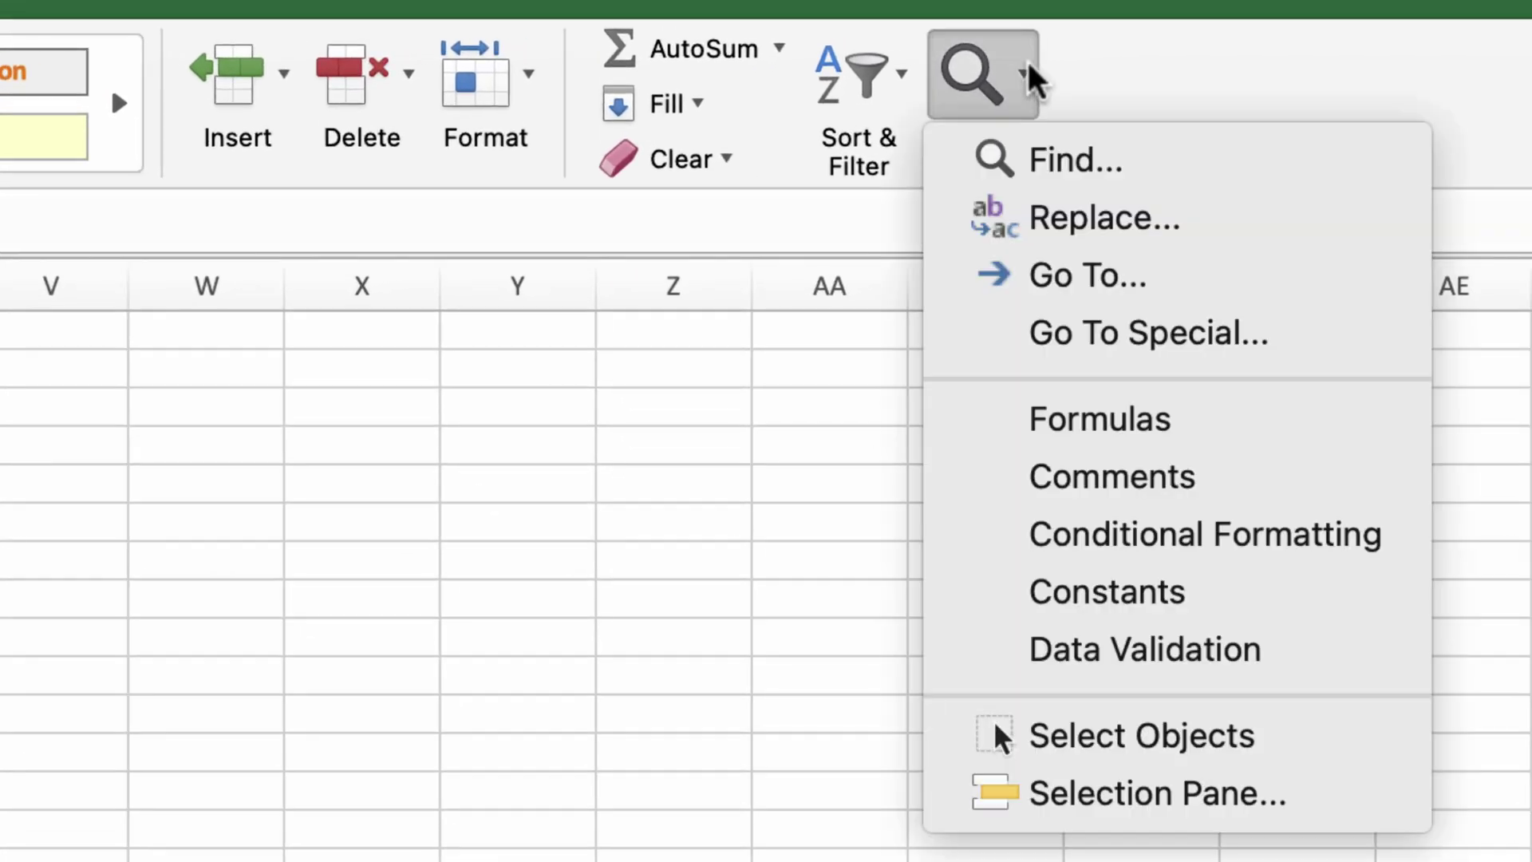
click(1172, 222)
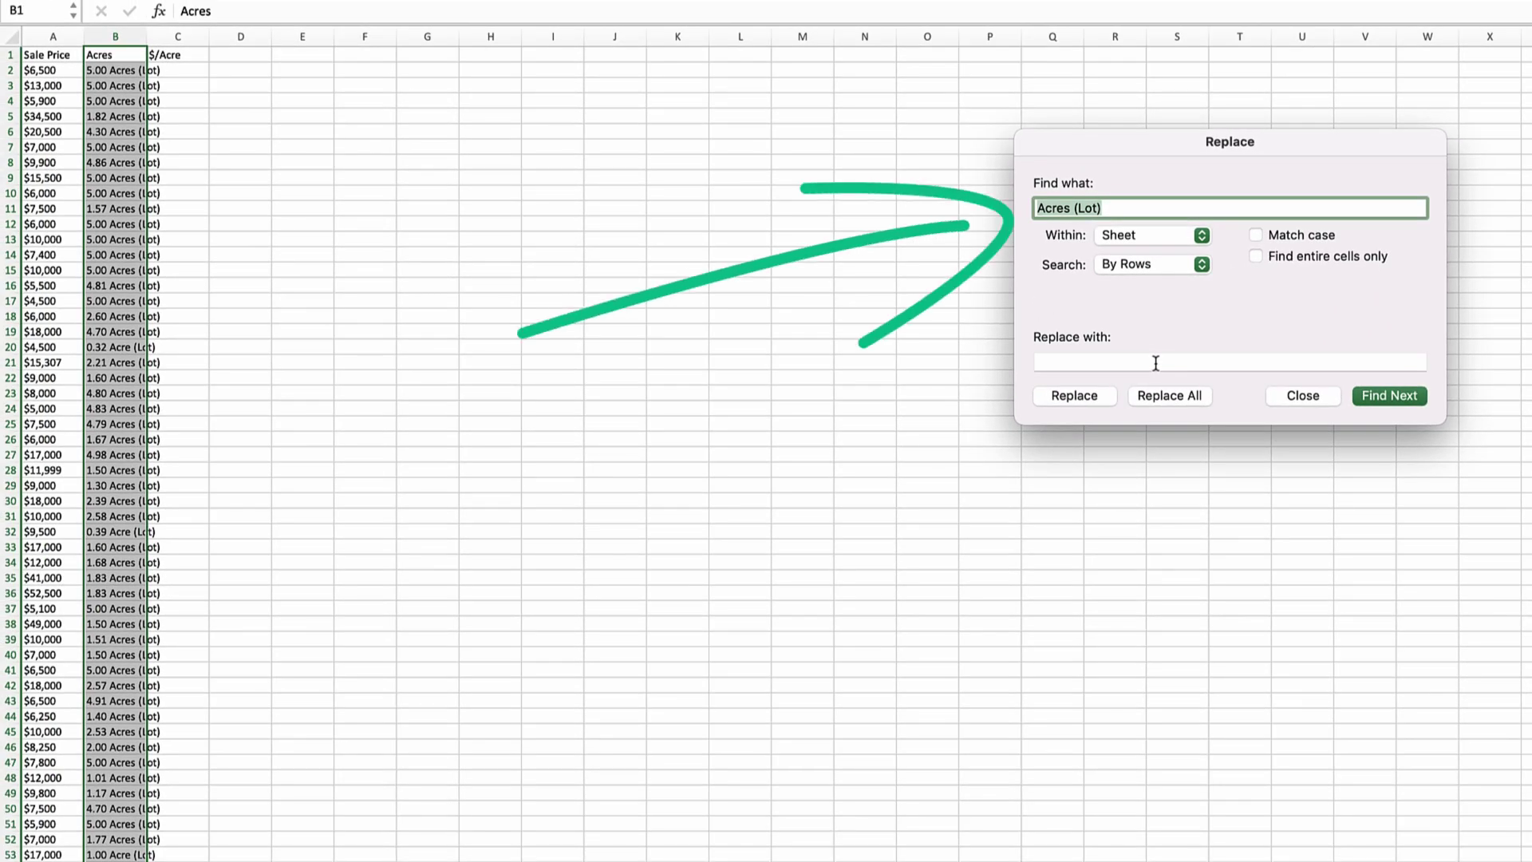
click(1156, 362)
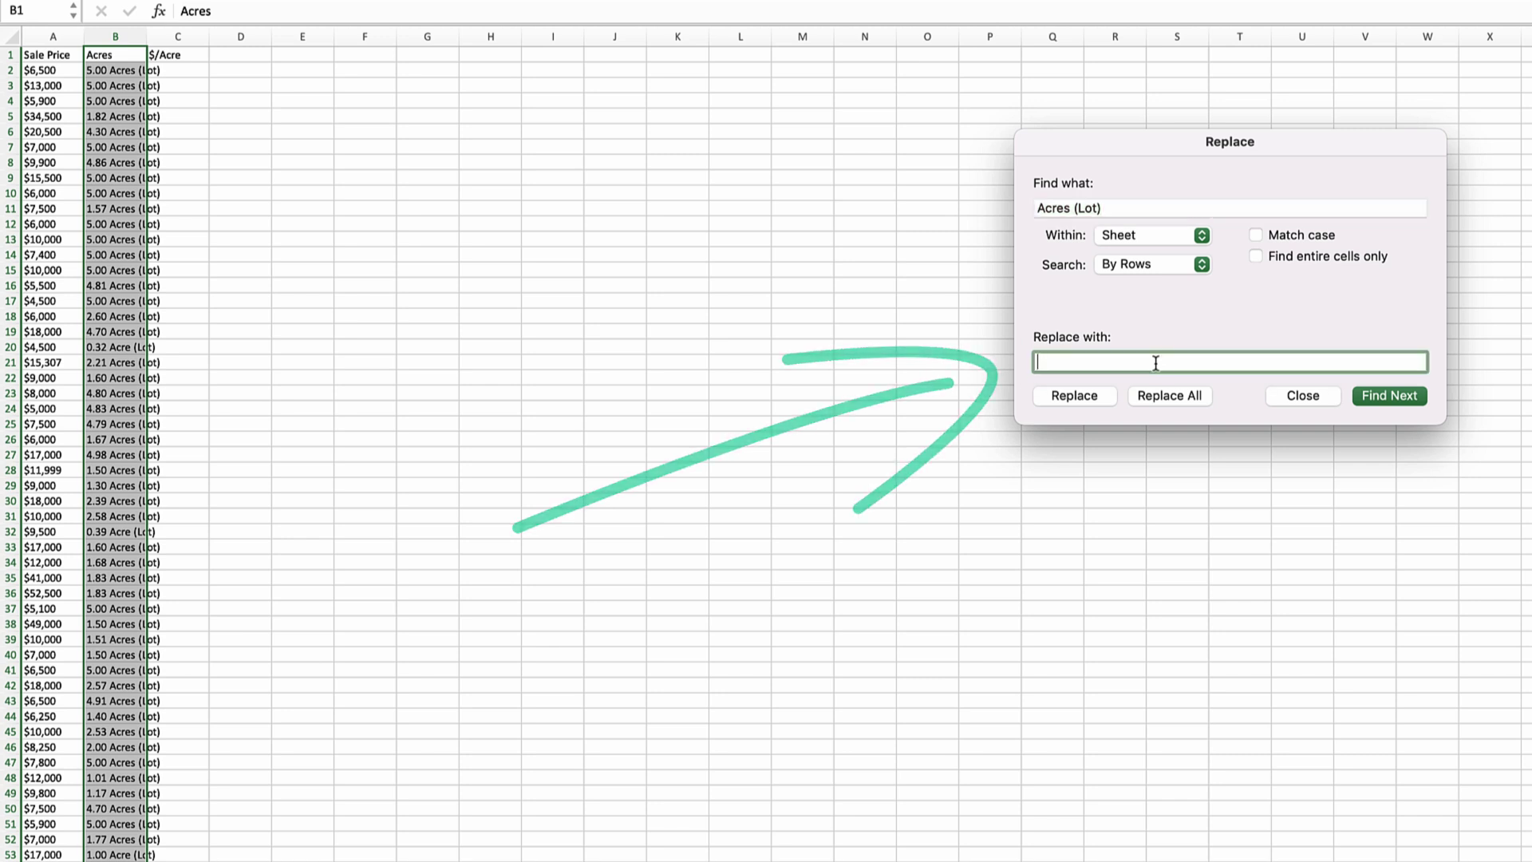
click(1173, 399)
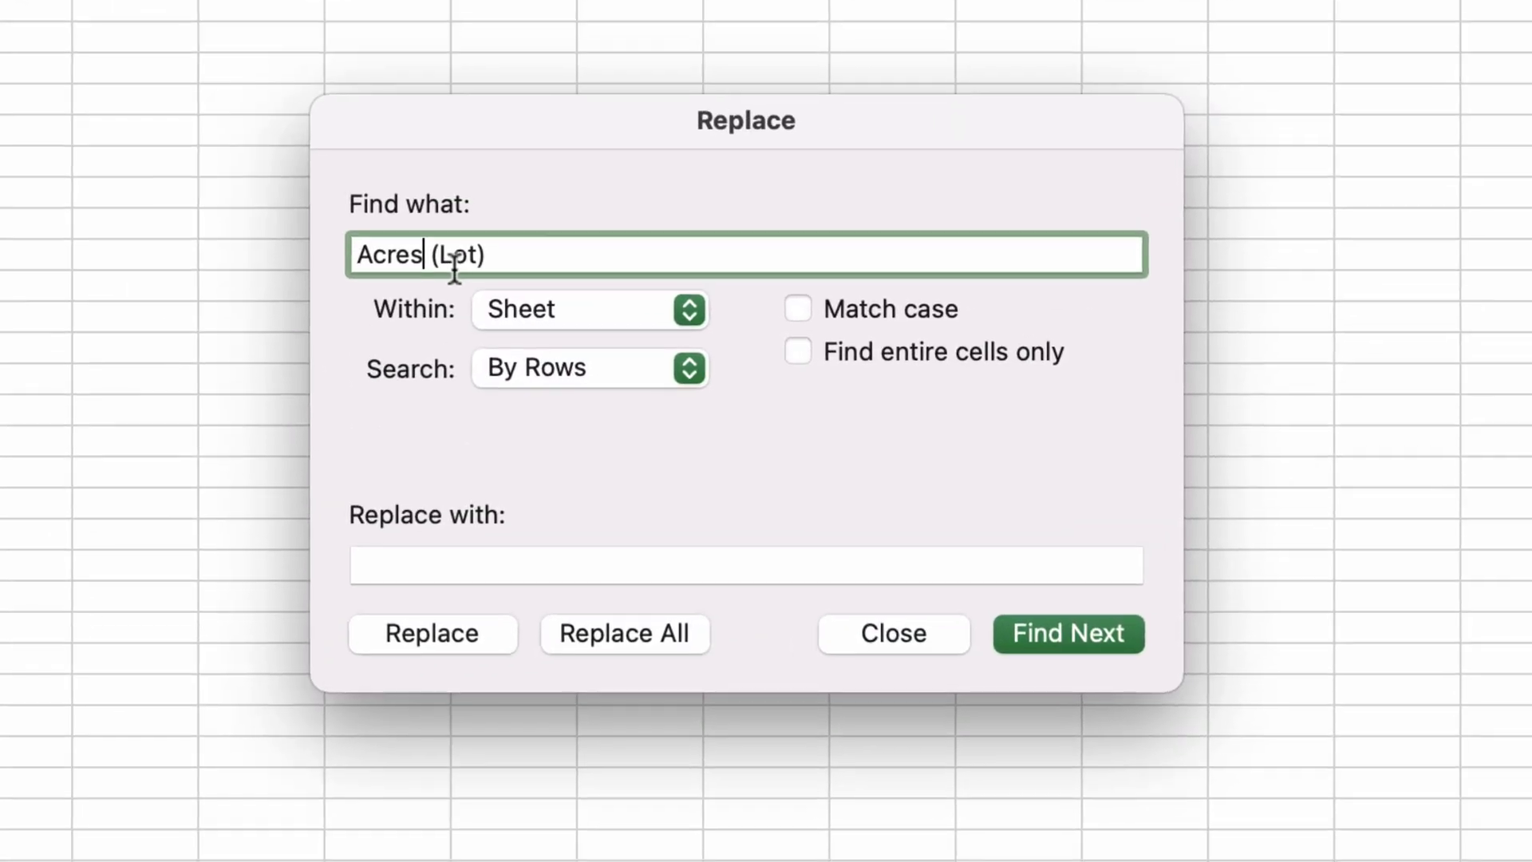
click(642, 628)
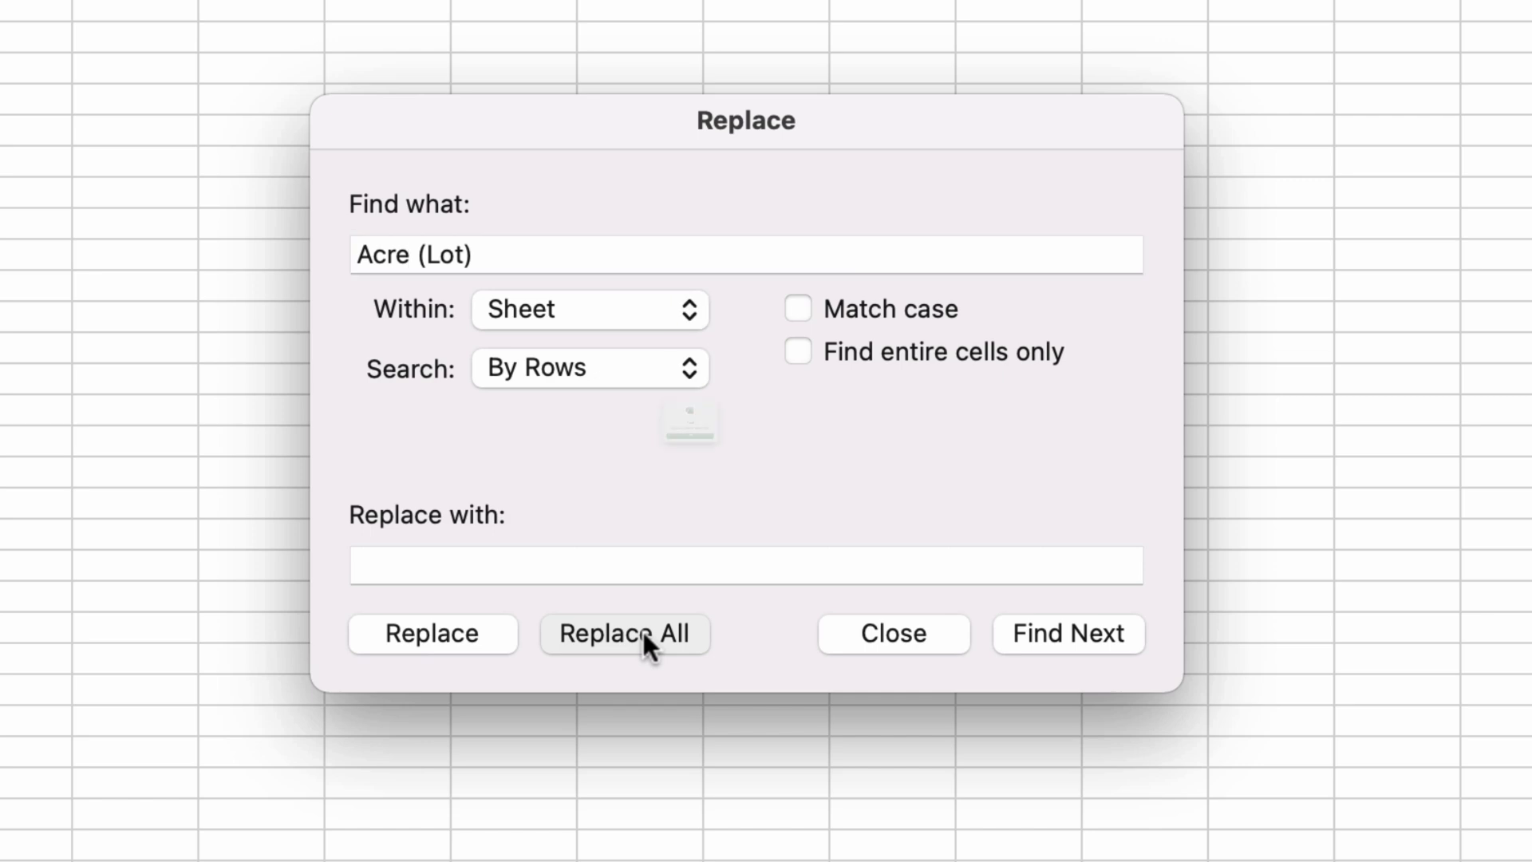
click(680, 531)
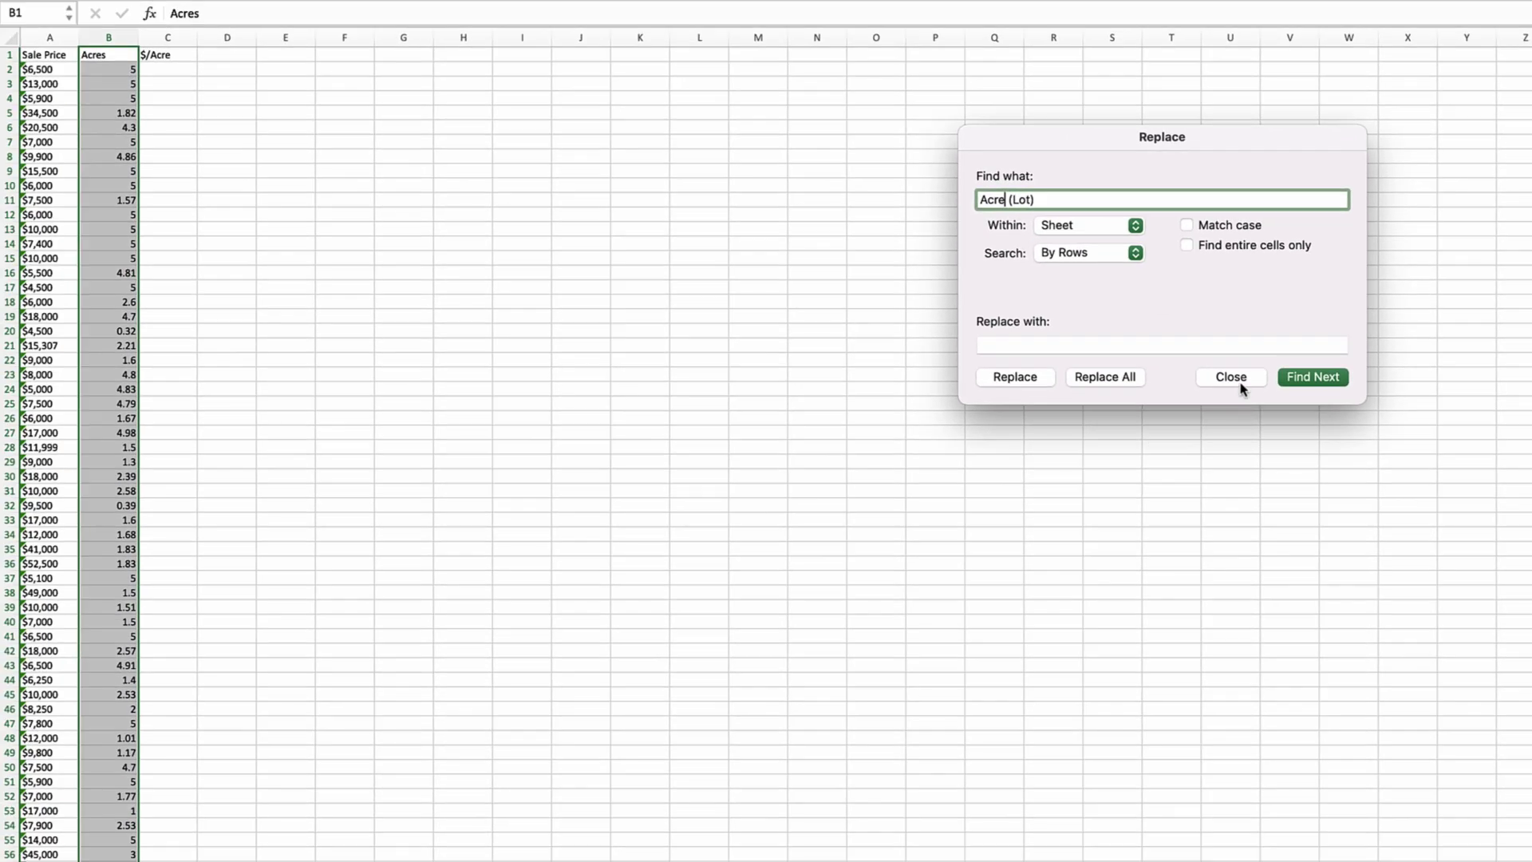
click(1241, 381)
click(407, 479)
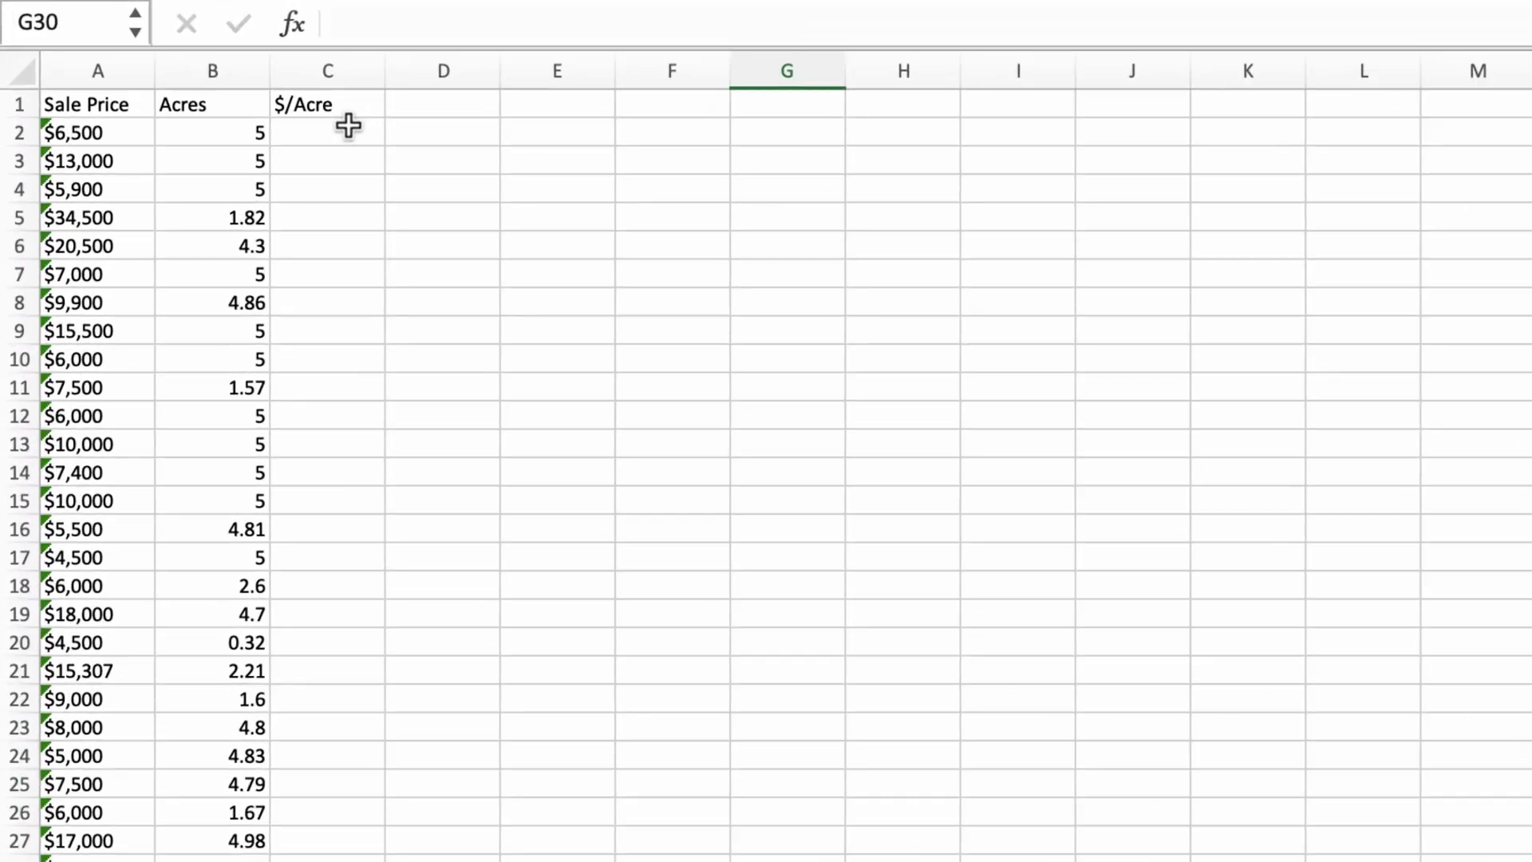
- Enter the price-per-acre formula =A2/B2 in C2
click(179, 68)
text(=)
click(119, 201)
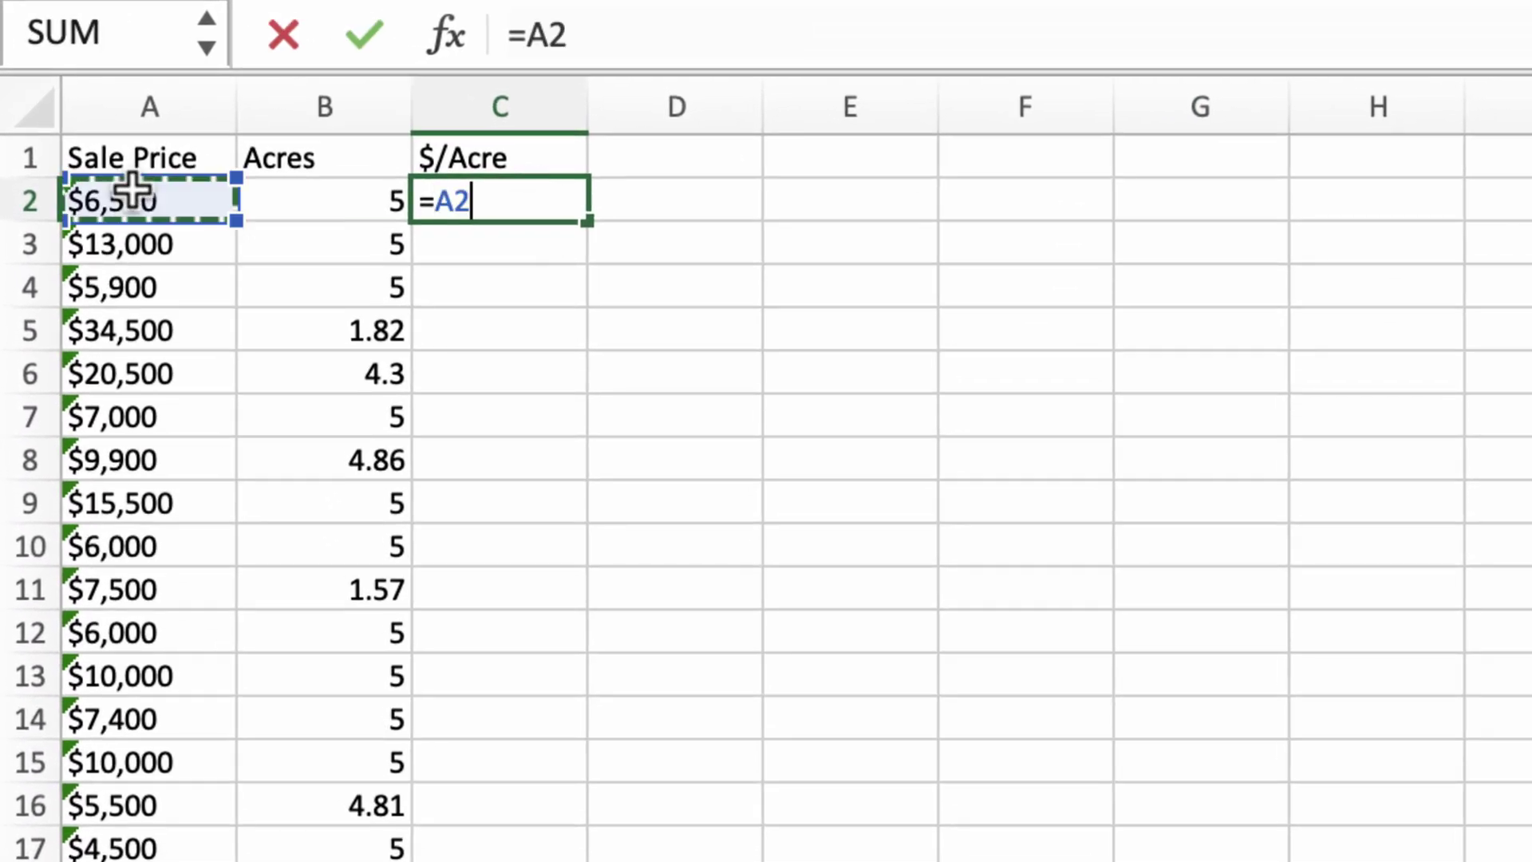
text(/)
click(316, 195)
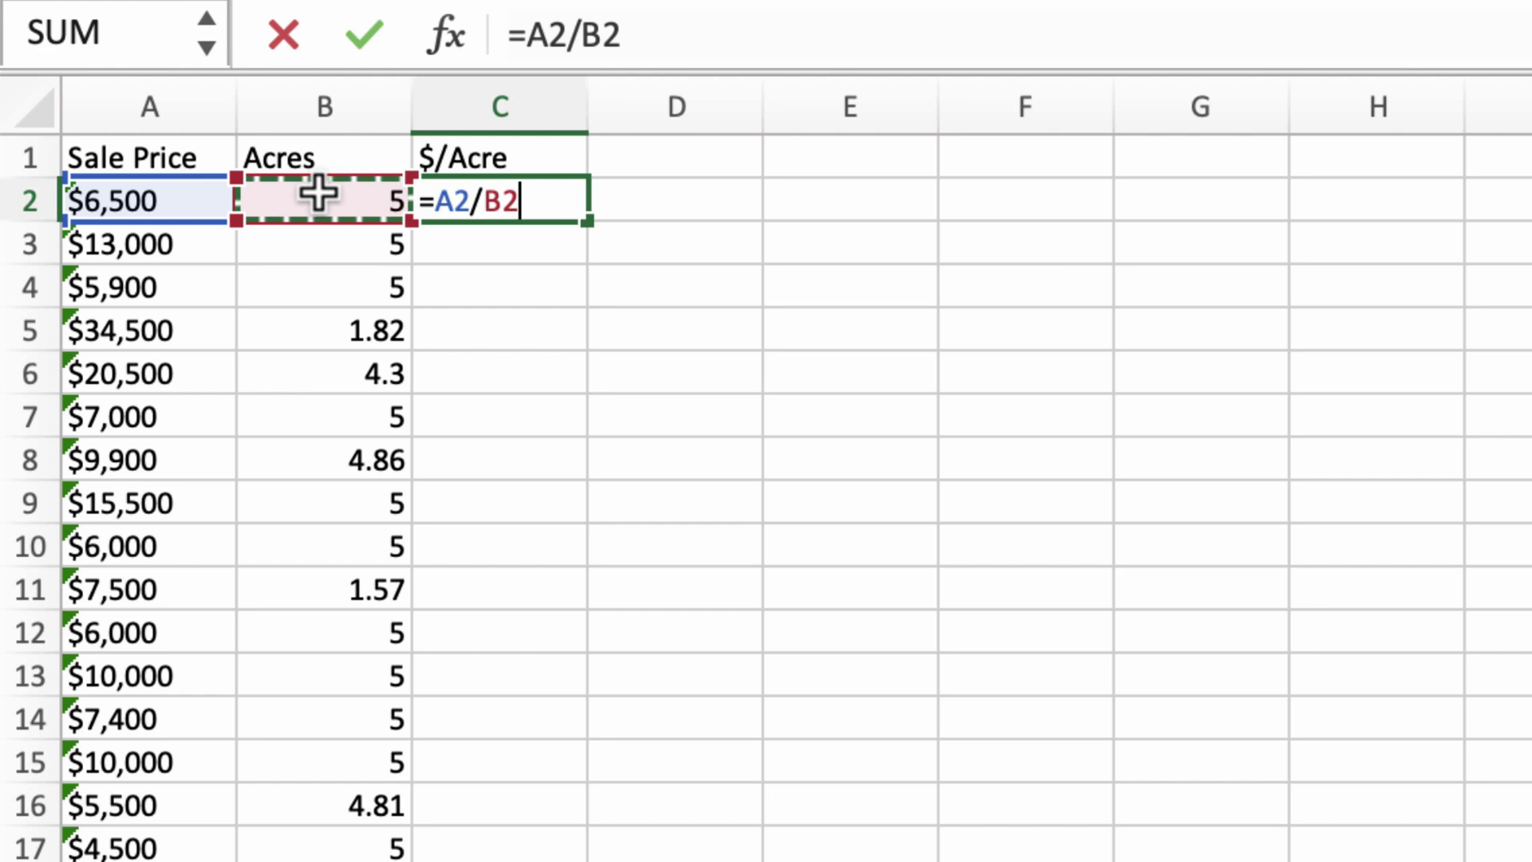
key(Return)
click(547, 109)
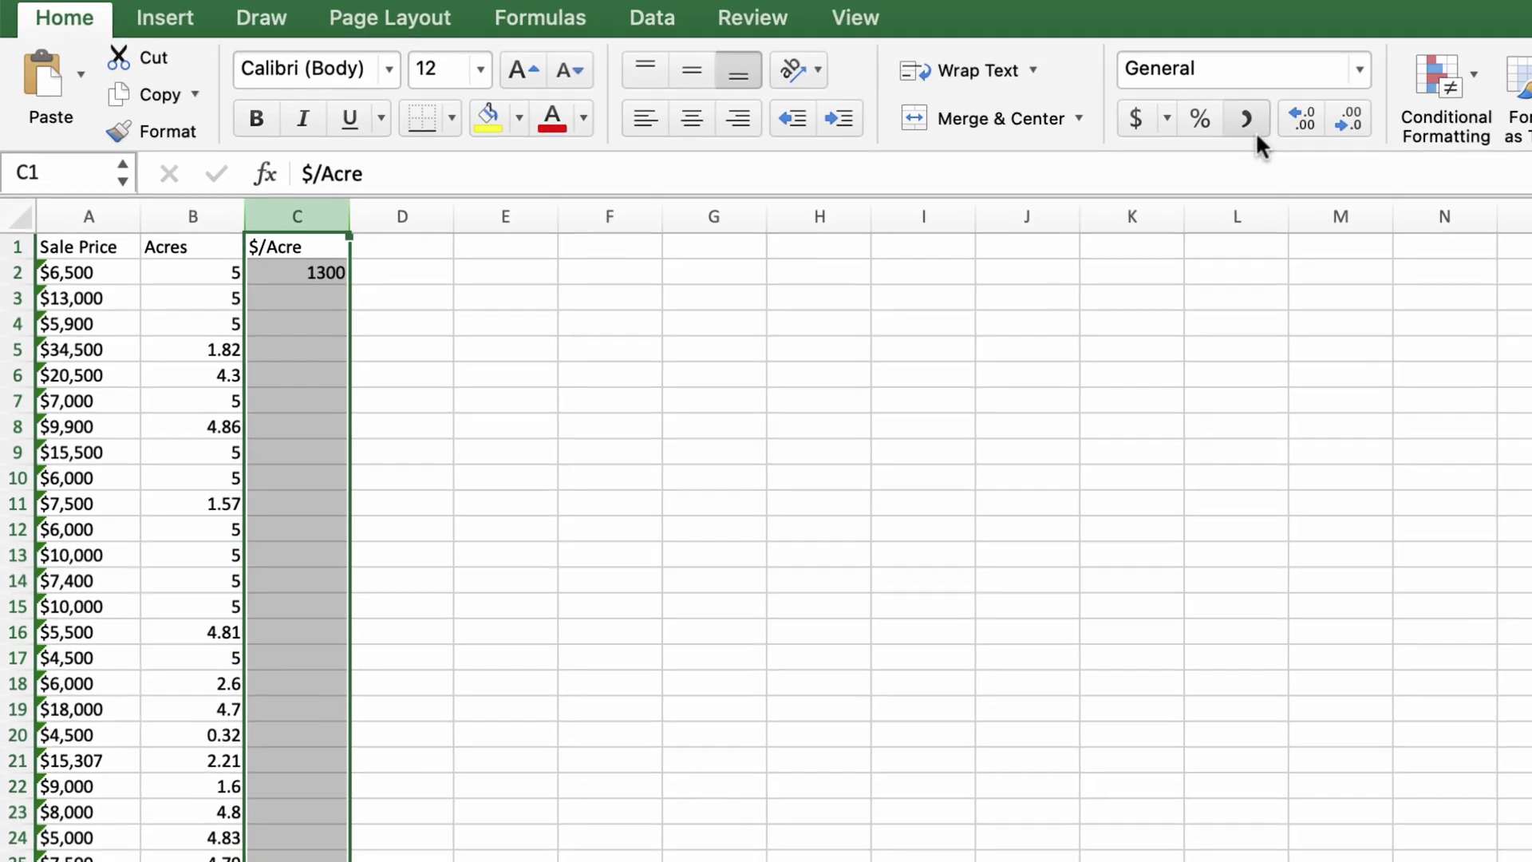
- Format $/Acre as Accounting with no decimals, fill it down, and widen column C
click(1128, 121)
click(315, 272)
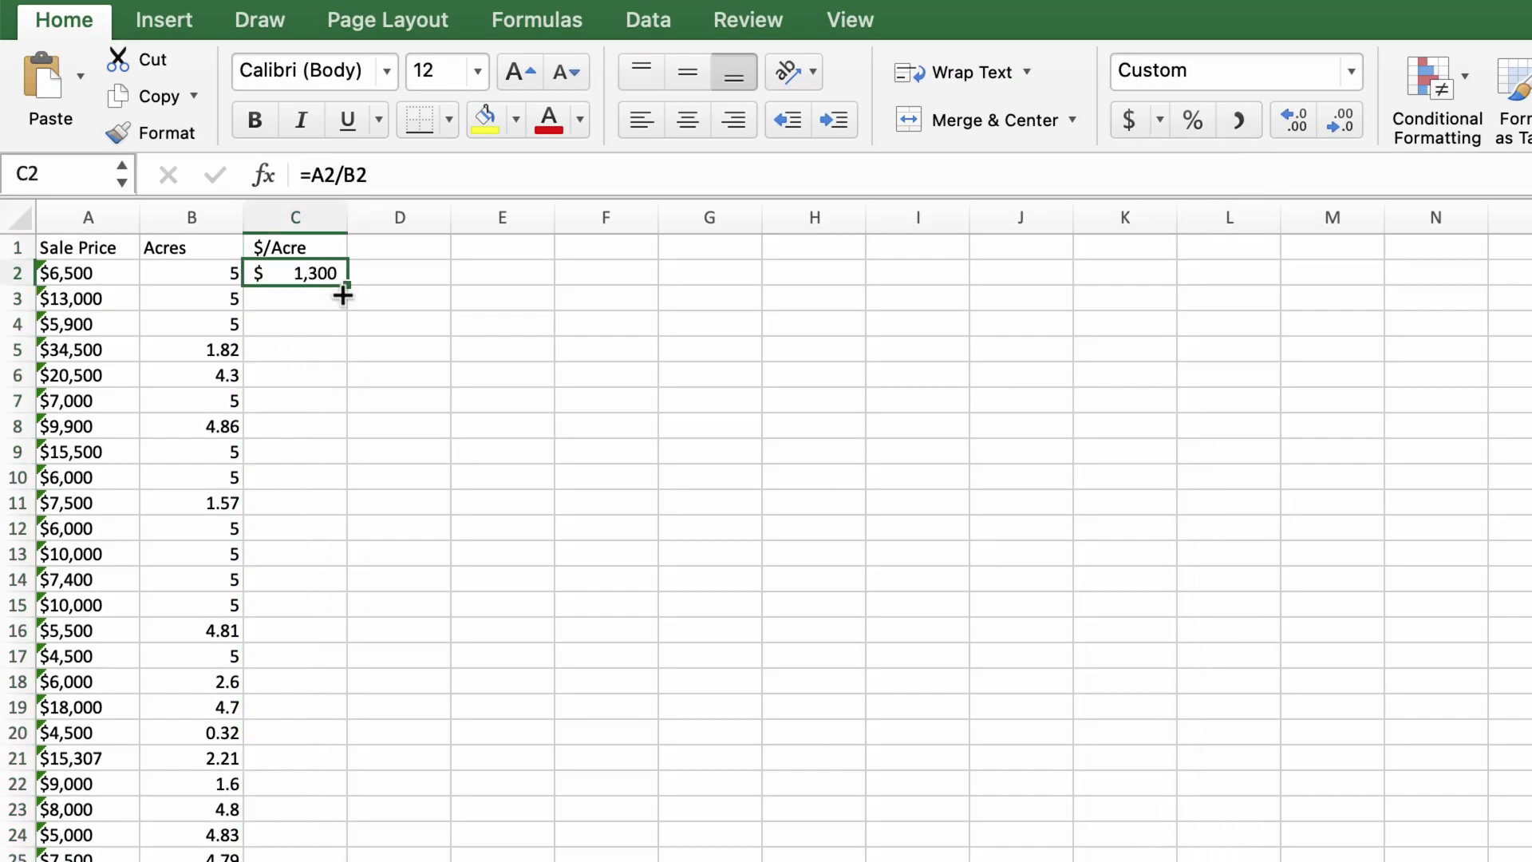
mouse_move(345, 287)
mouse_down()
mouse_move(377, 552)
mouse_move(131, 793)
mouse_move(132, 826)
mouse_up()
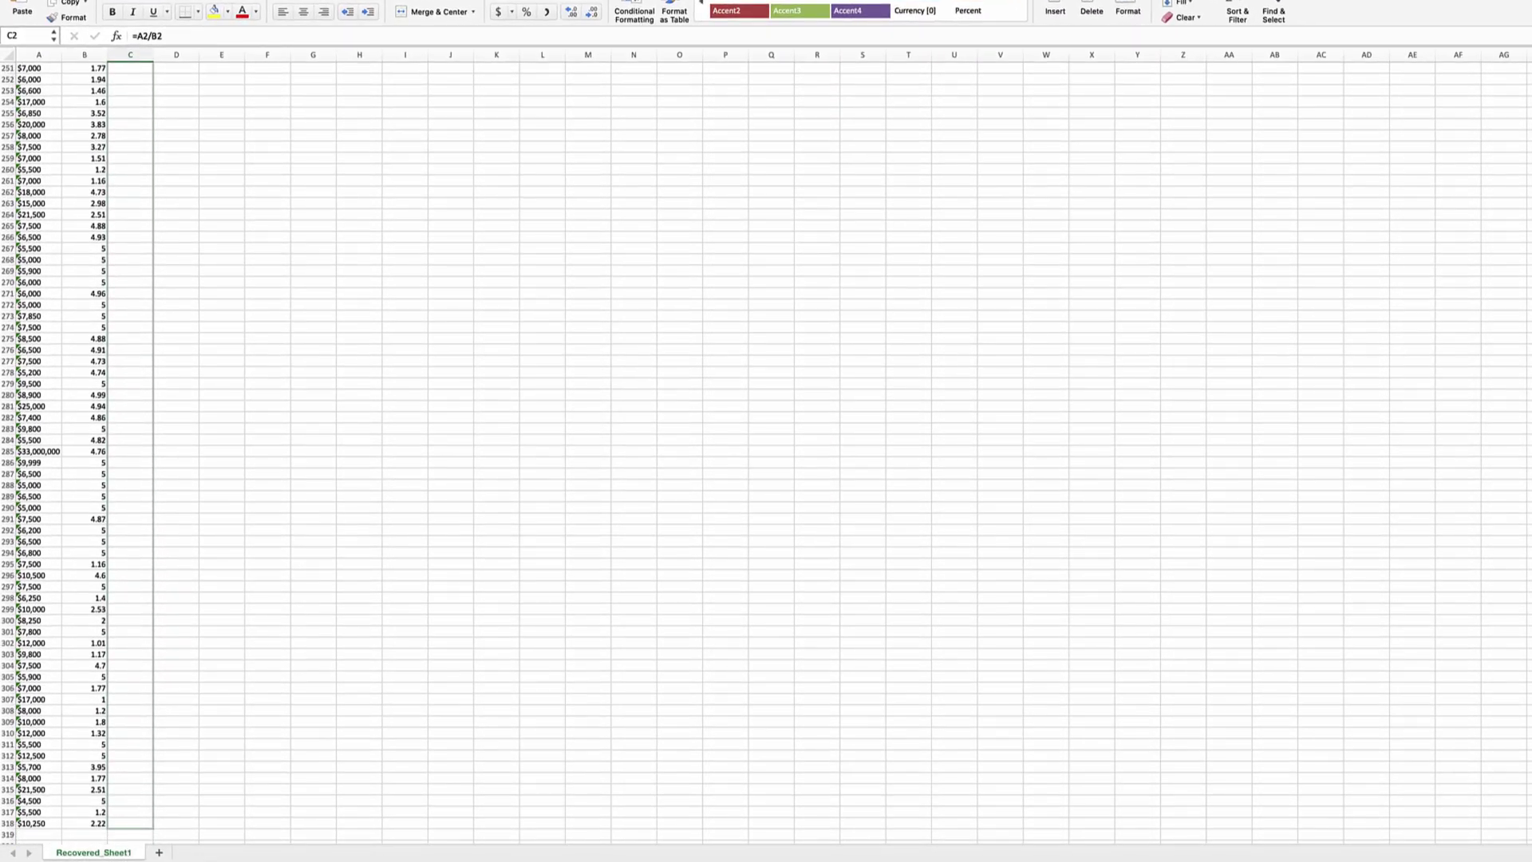
click(267, 766)
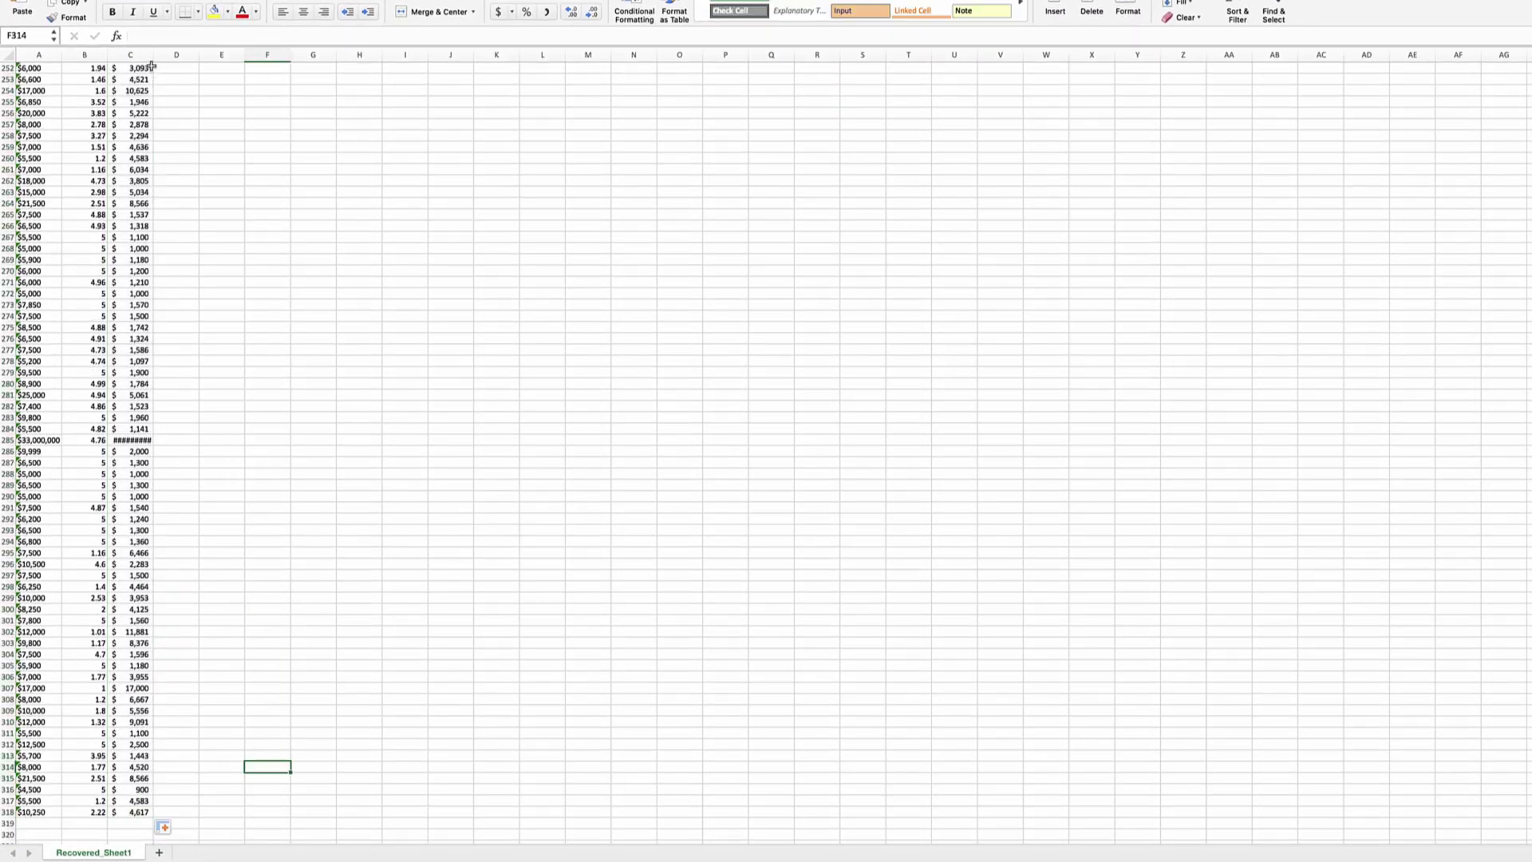
drag(154, 55, 186, 60)
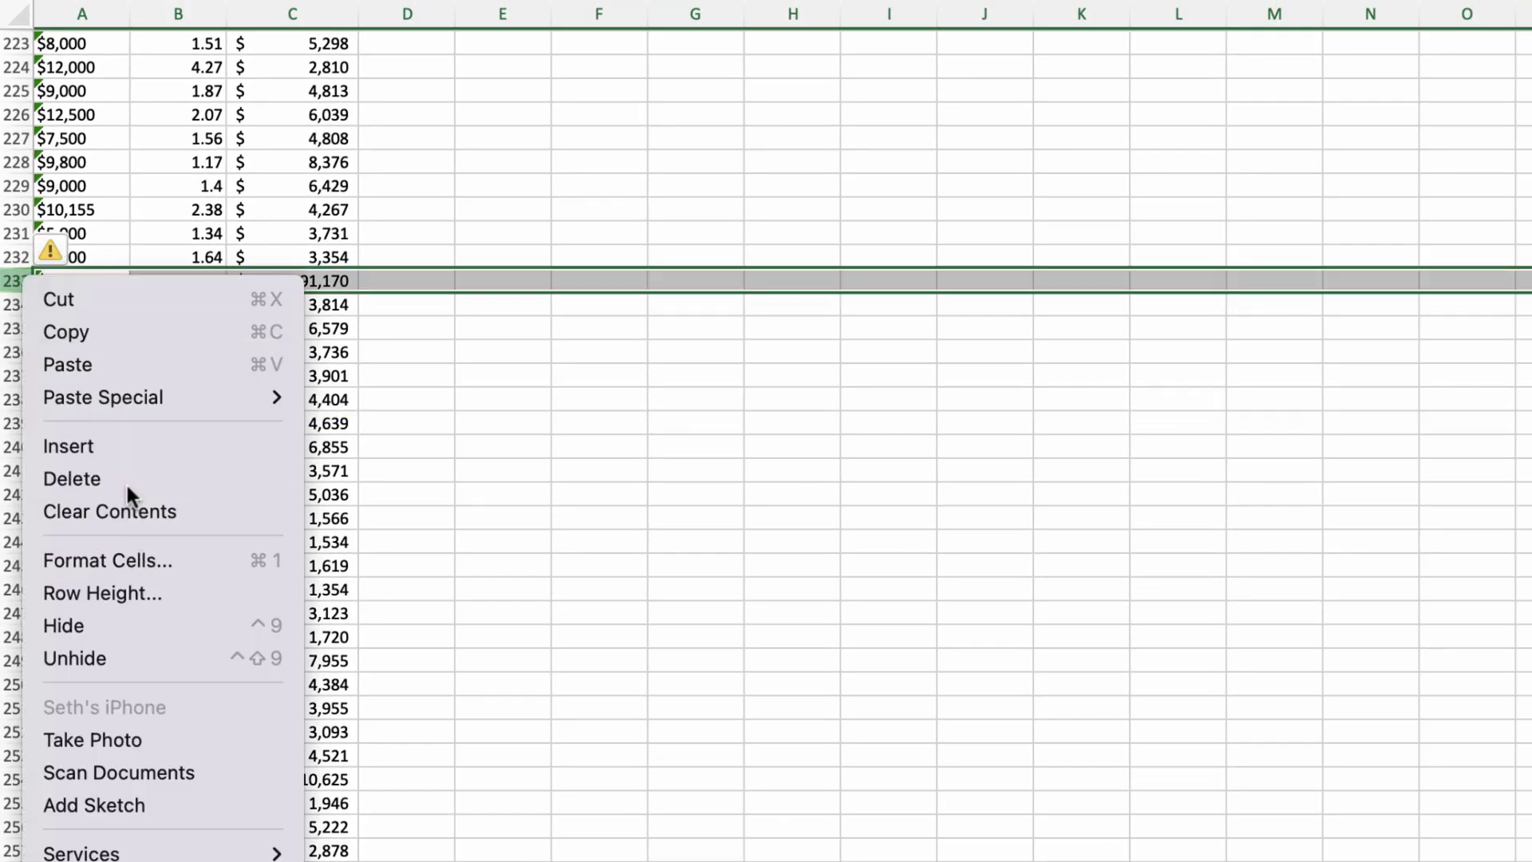
- Delete outlier rows 233, 129 and 84, then start =AVERAGE over C3:C312 in C313
click(125, 481)
scroll(73, 443, up, 10)
right_click(18, 401)
click(72, 597)
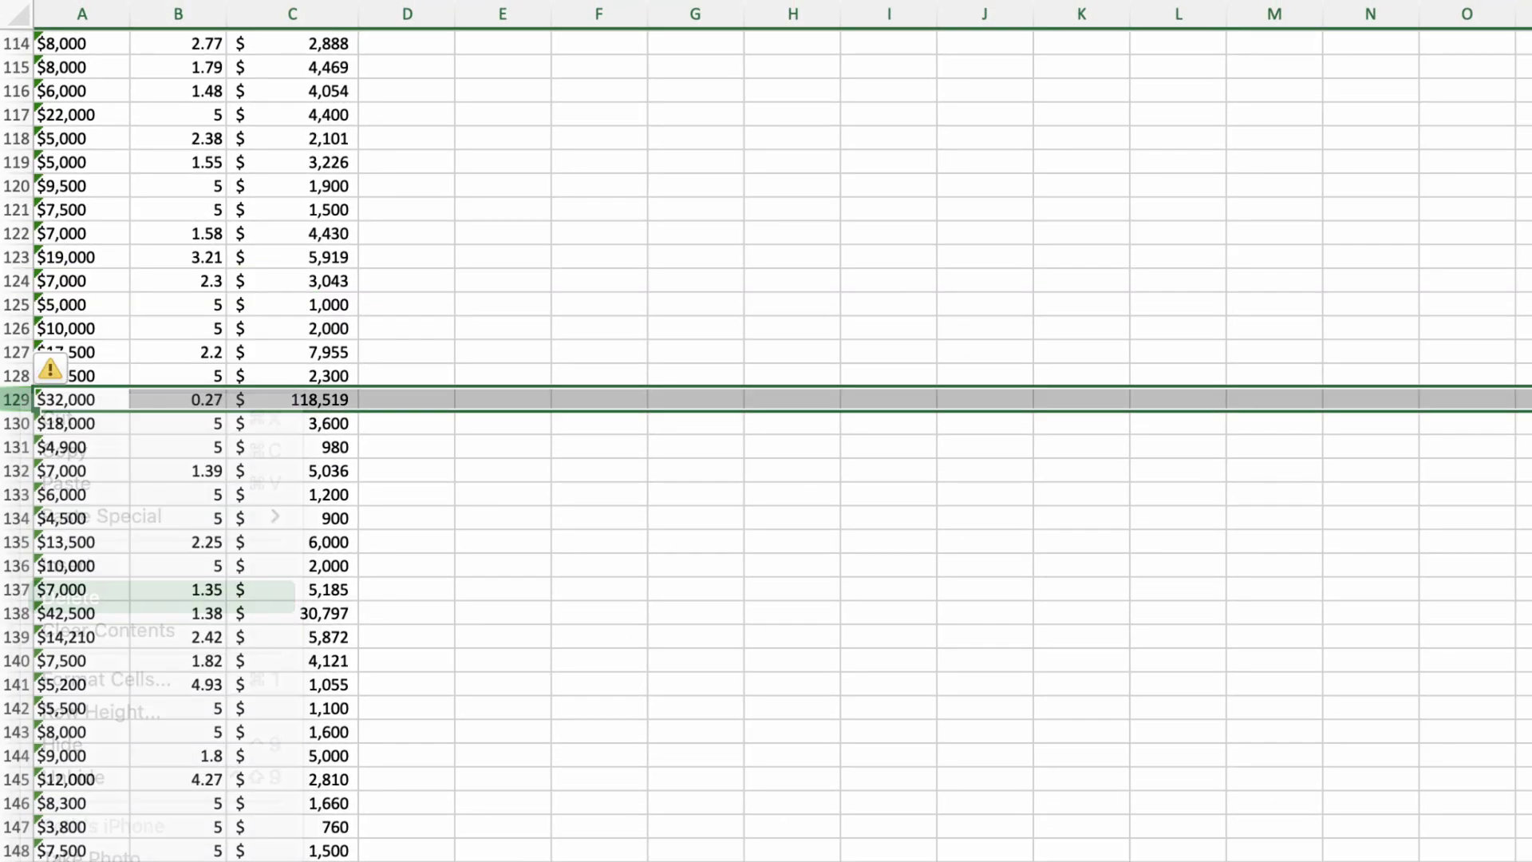
scroll(72, 479, up, 10)
right_click(15, 786)
click(73, 858)
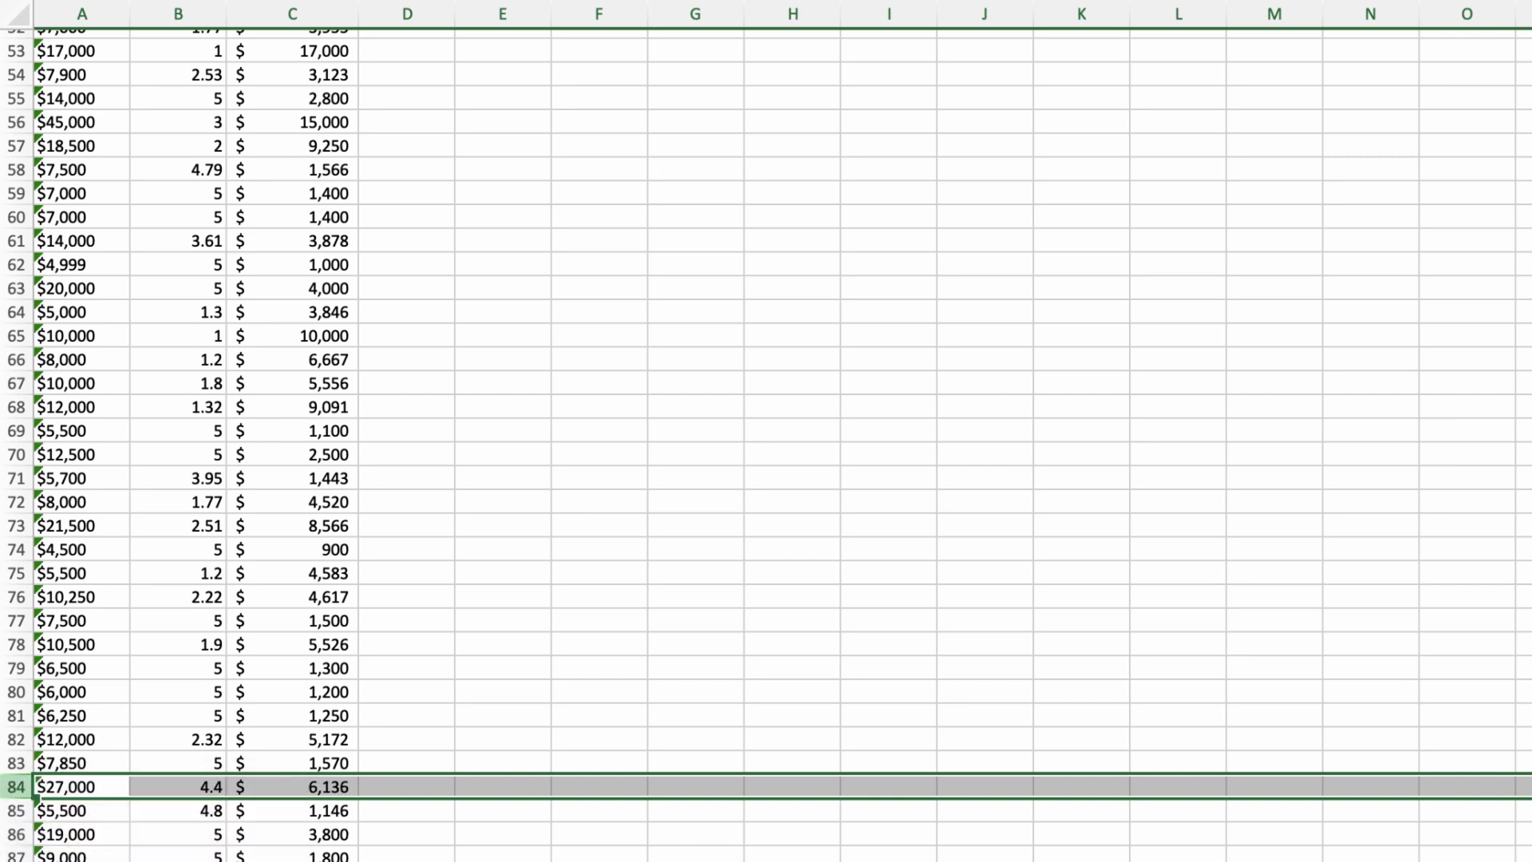
click(695, 33)
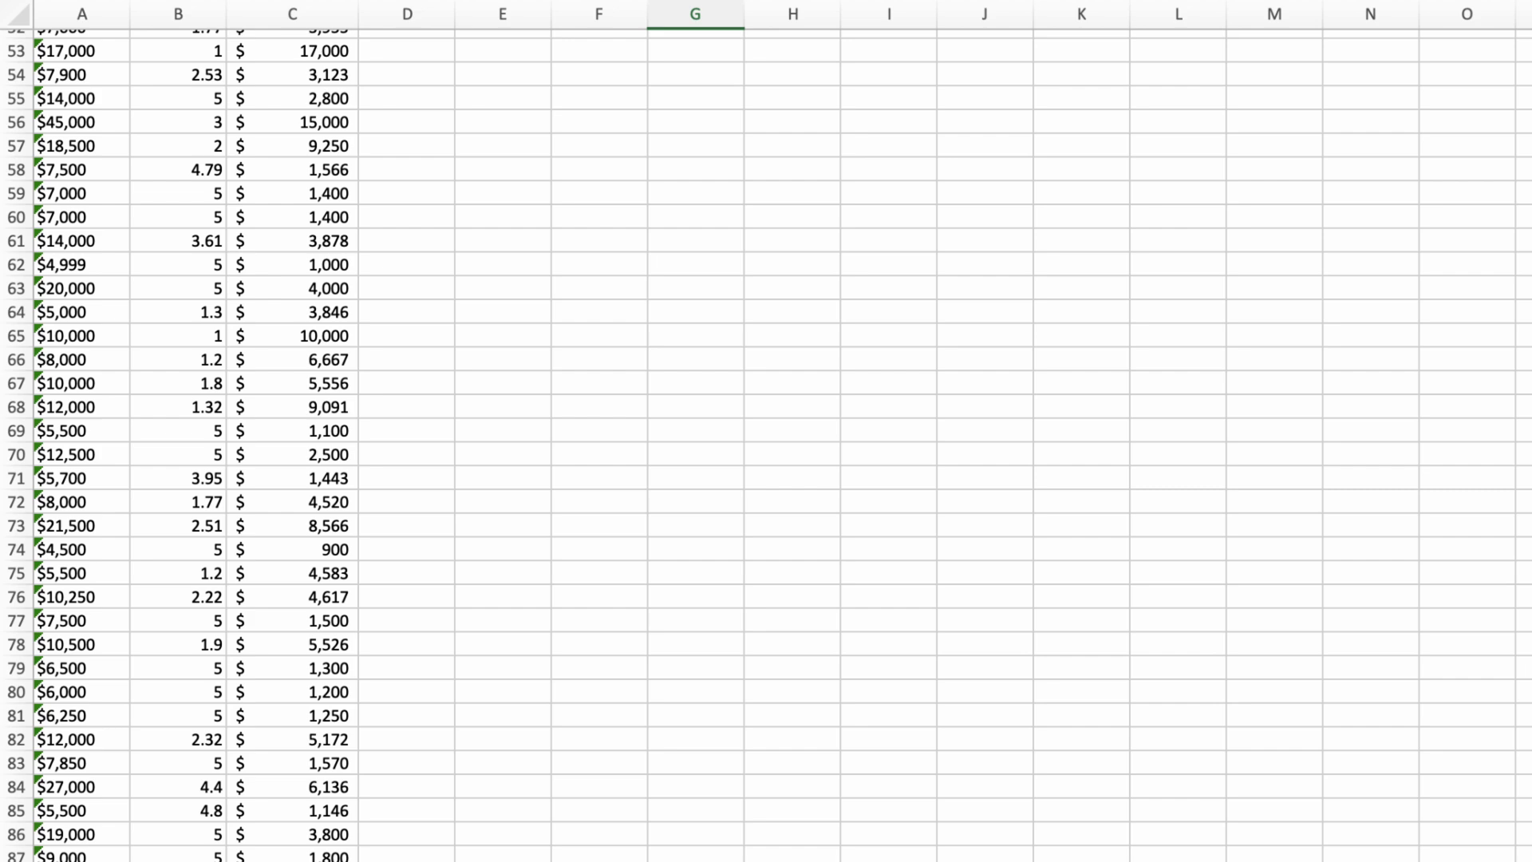
scroll(766, 443, up, 8)
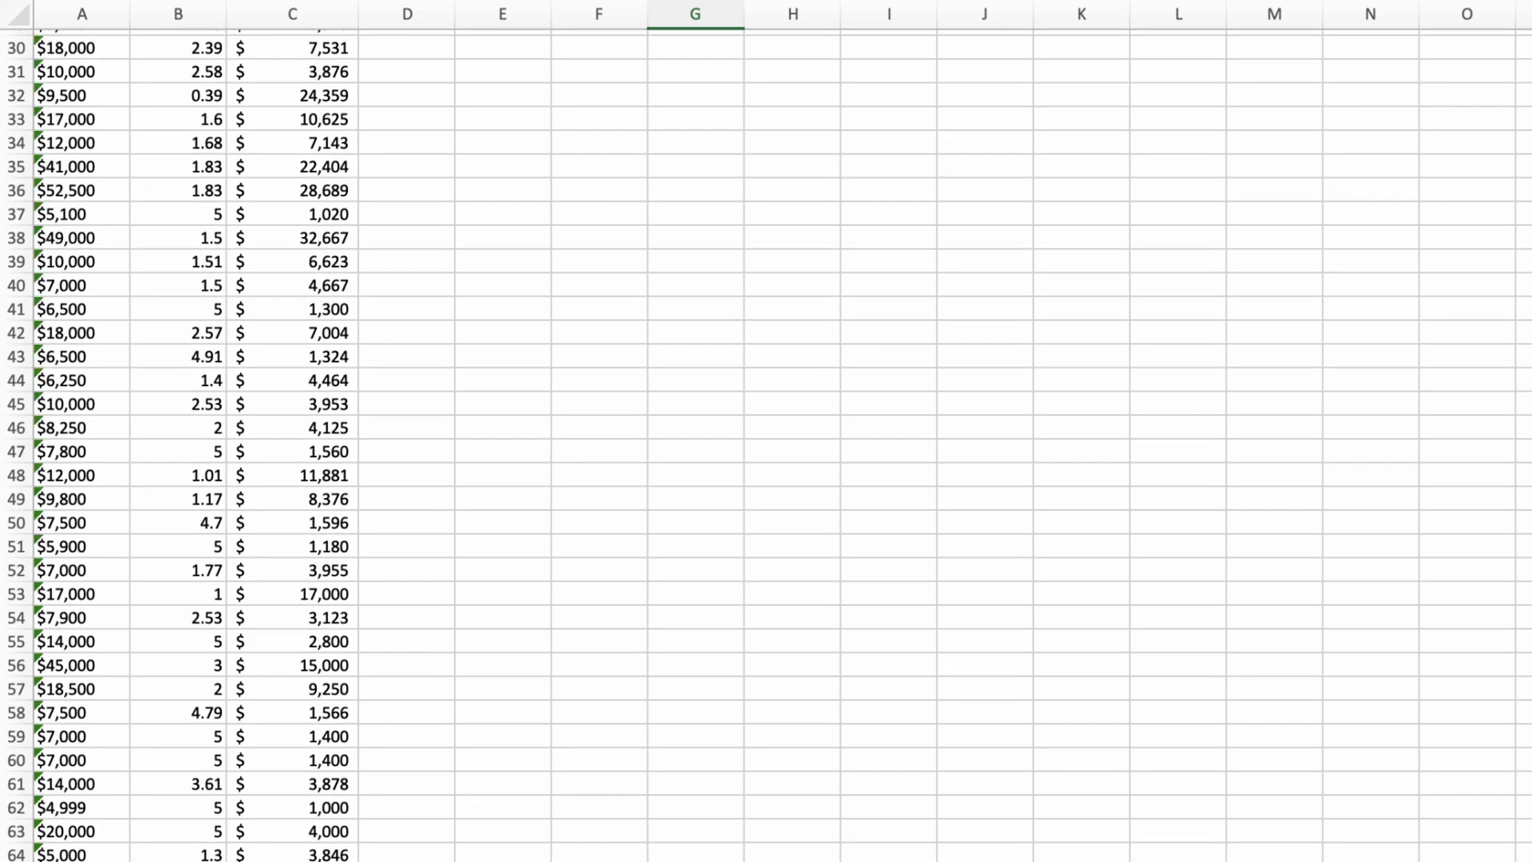
scroll(766, 443, up, 3)
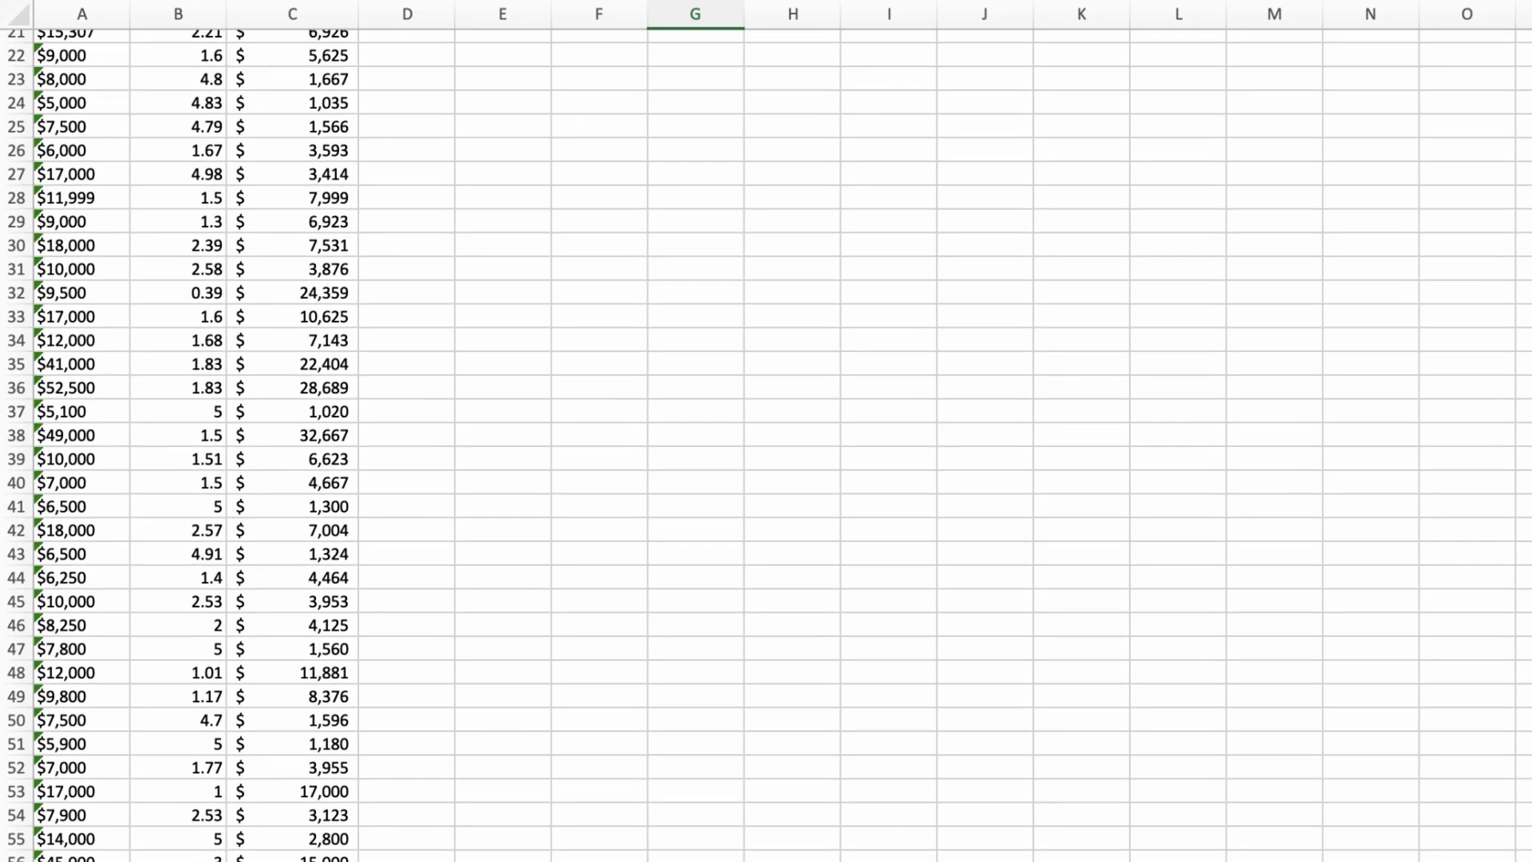
scroll(766, 444, up, 1)
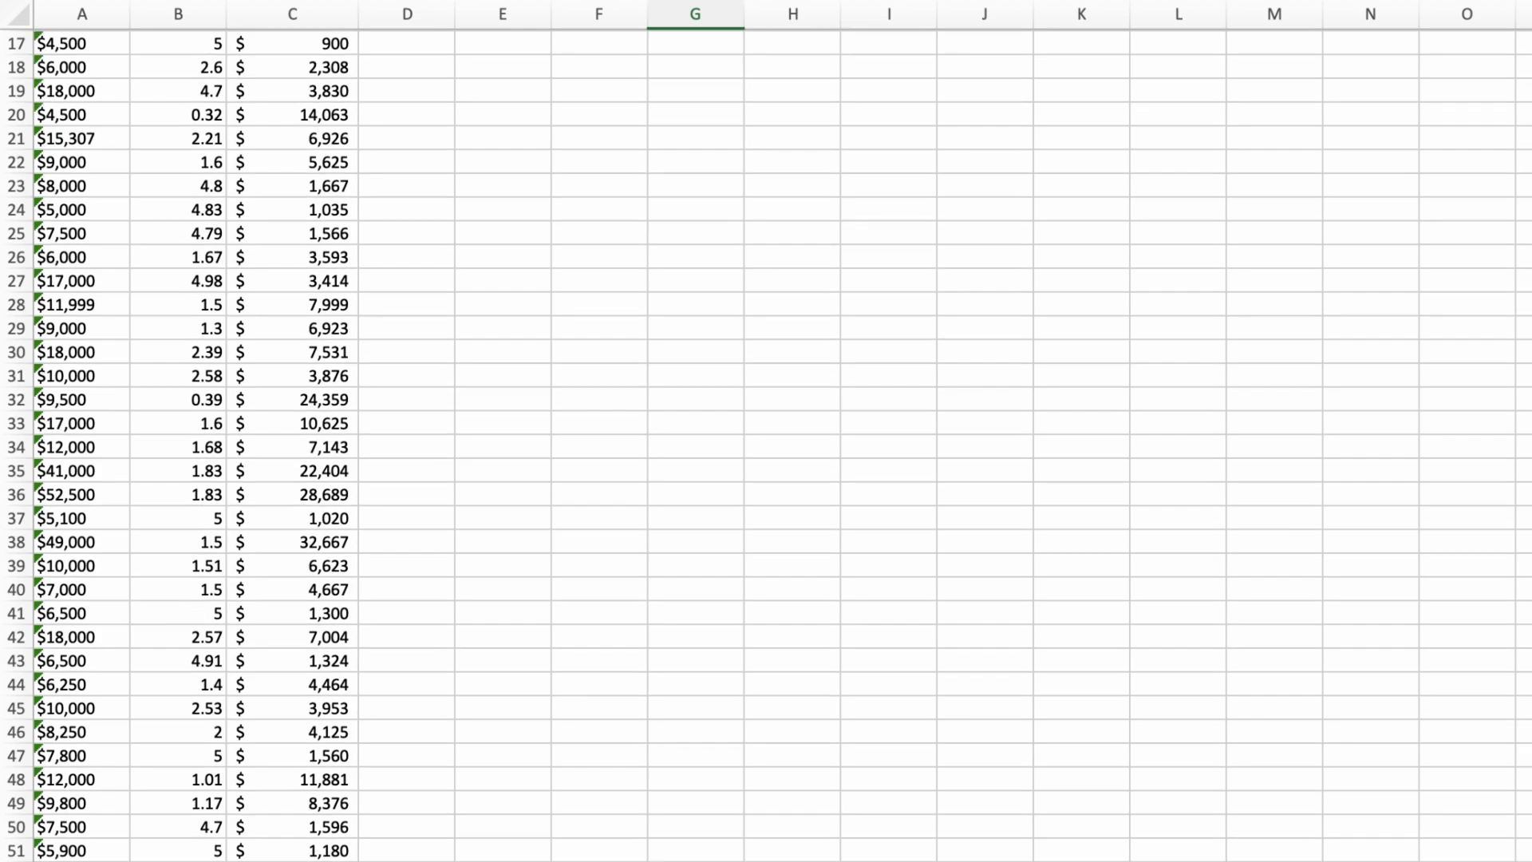
scroll(766, 444, up, 5)
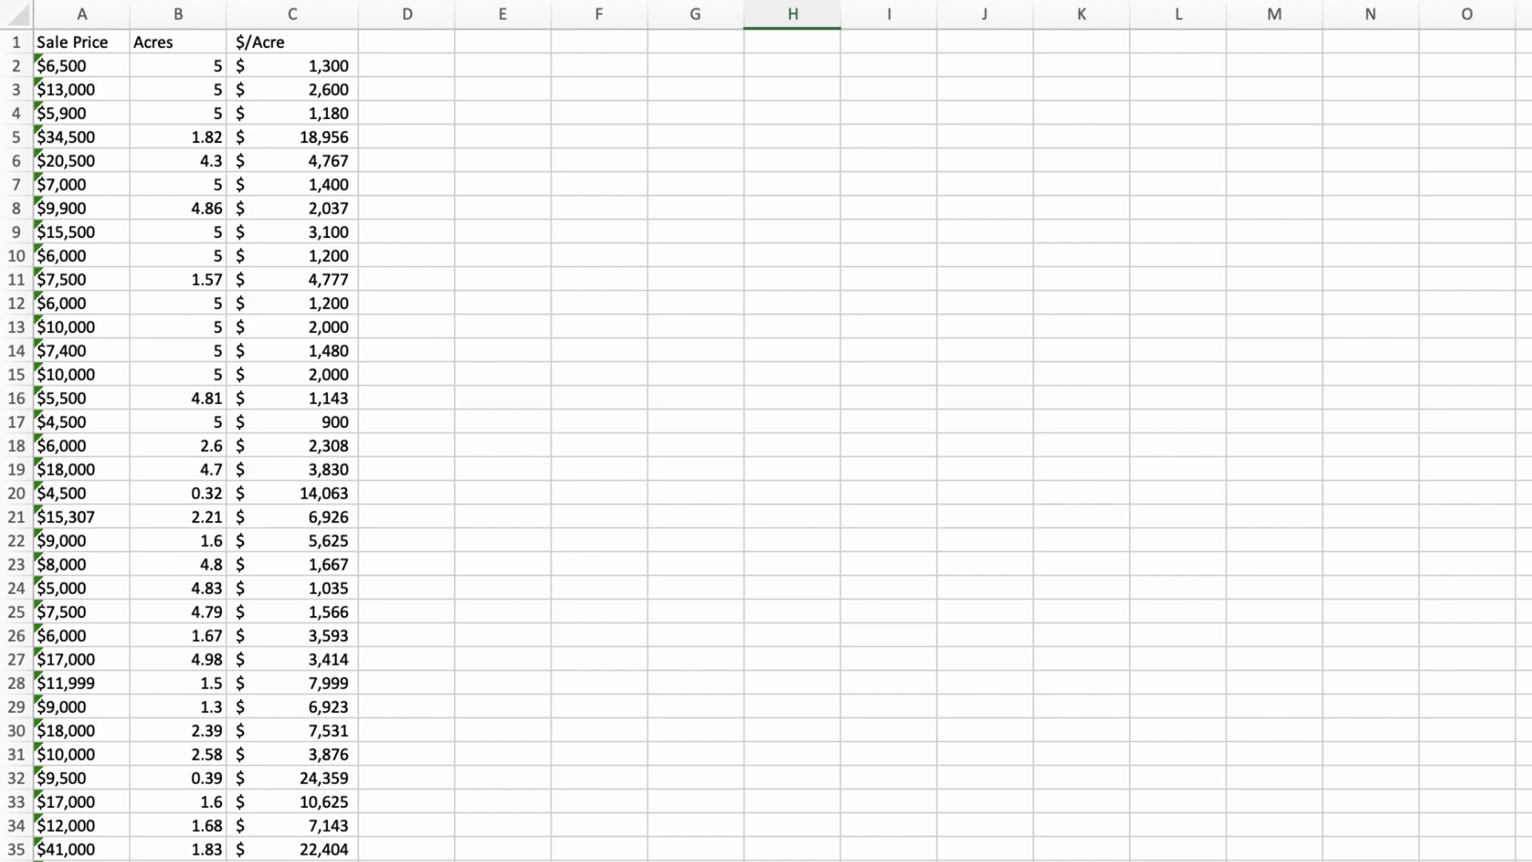
scroll(292, 731, down, 15)
scroll(290, 731, down, 20)
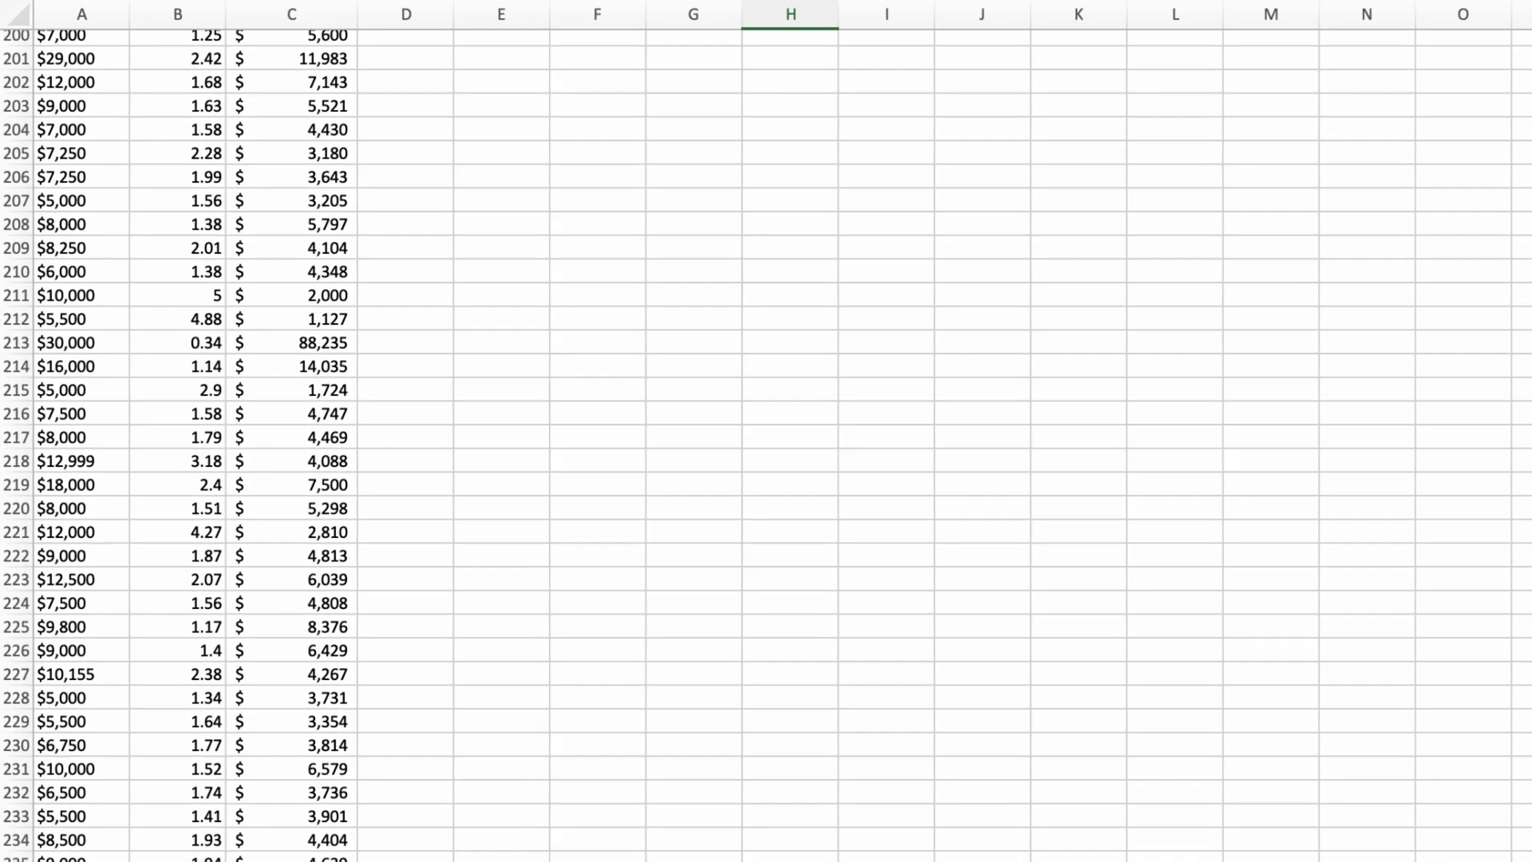
scroll(291, 731, down, 15)
scroll(292, 730, down, 2)
click(238, 692)
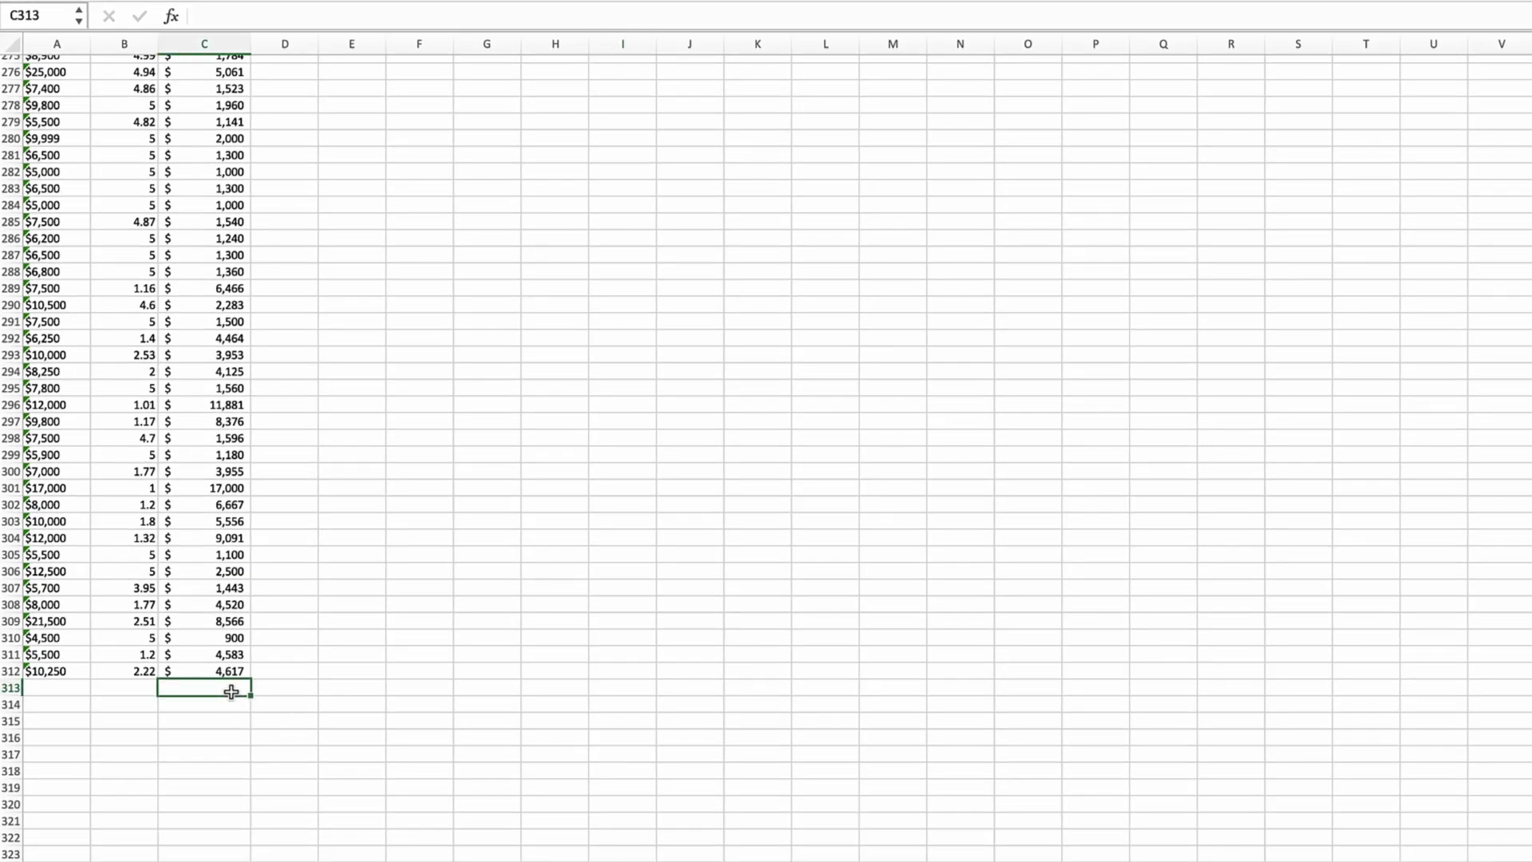
text(=AVERAGE()
drag(227, 671, 227, 93)
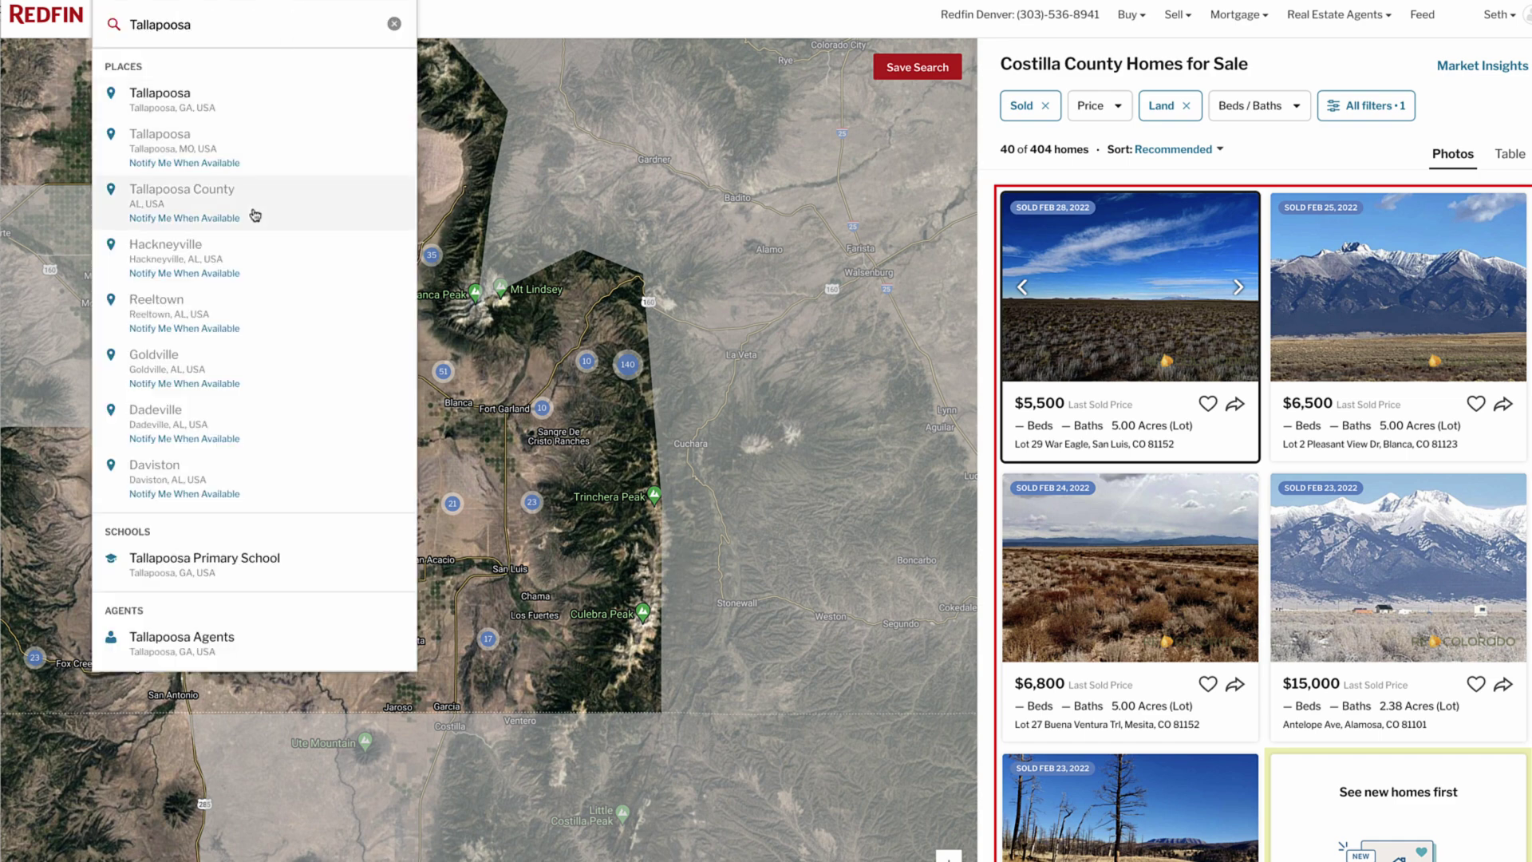
- Search Redfin for Tallapoosa County, Alabama land
click(255, 217)
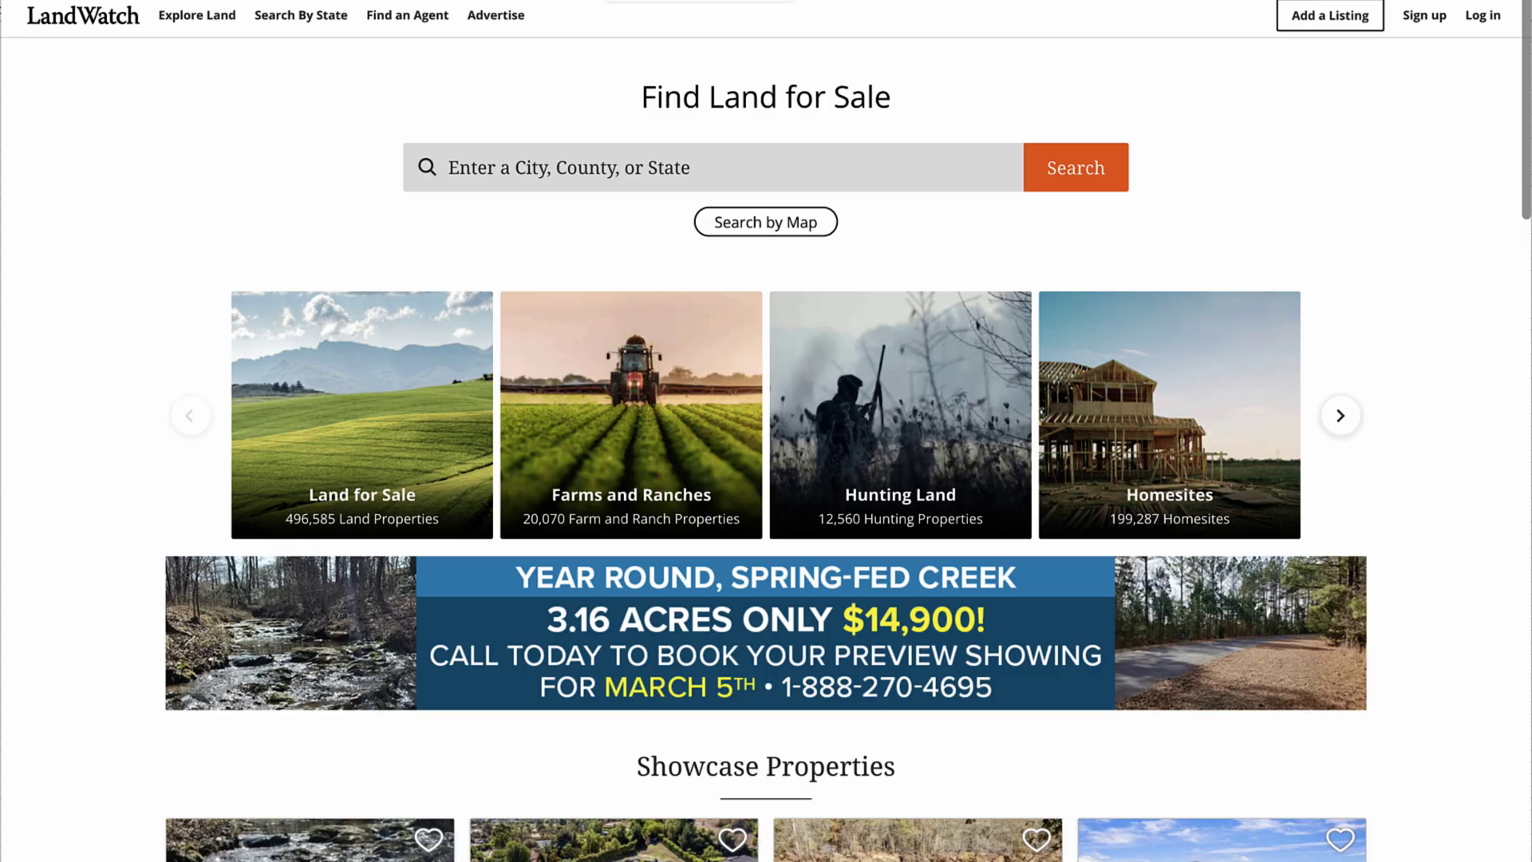
- Load Tallapoosa County, AL listings, scrape all pages to landwatch.xlsx, and open it
click(775, 176)
text(Tallapoosa)
click(636, 207)
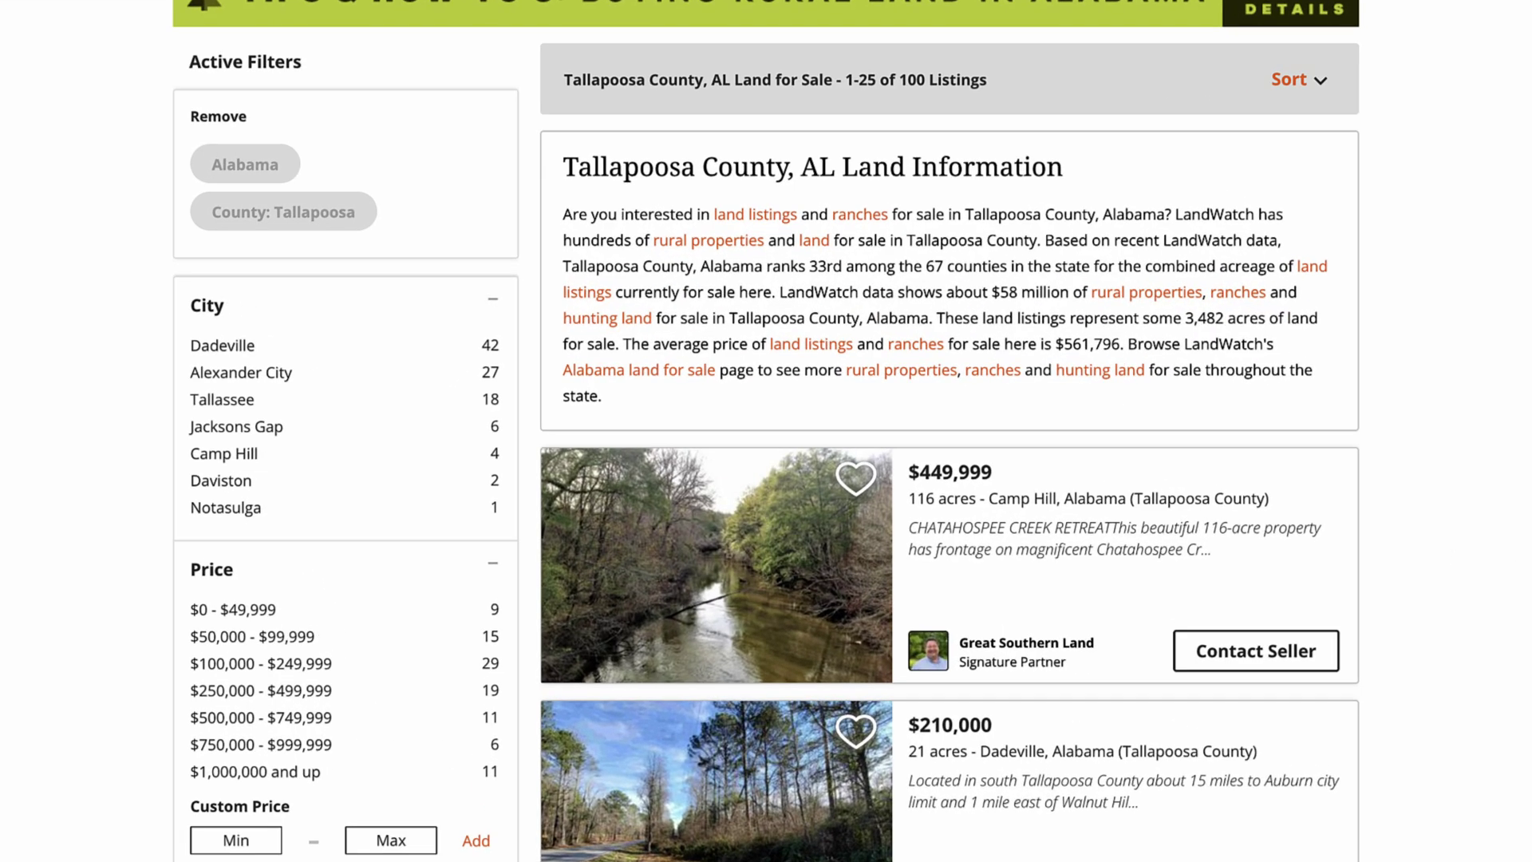
scroll(308, 280, down, 3)
scroll(198, 657, down, 2)
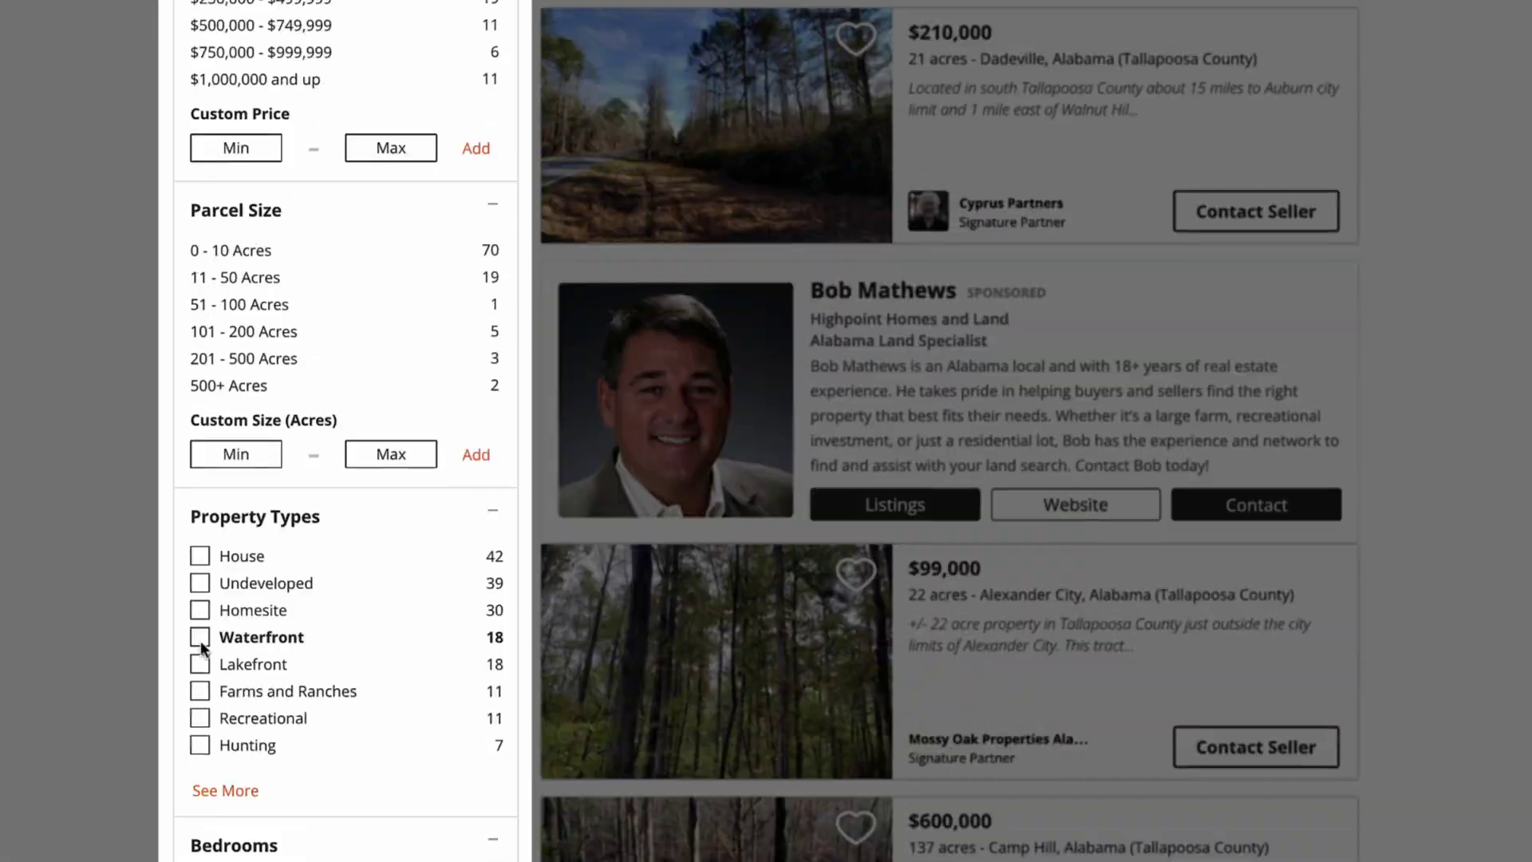
scroll(200, 640, down, 1)
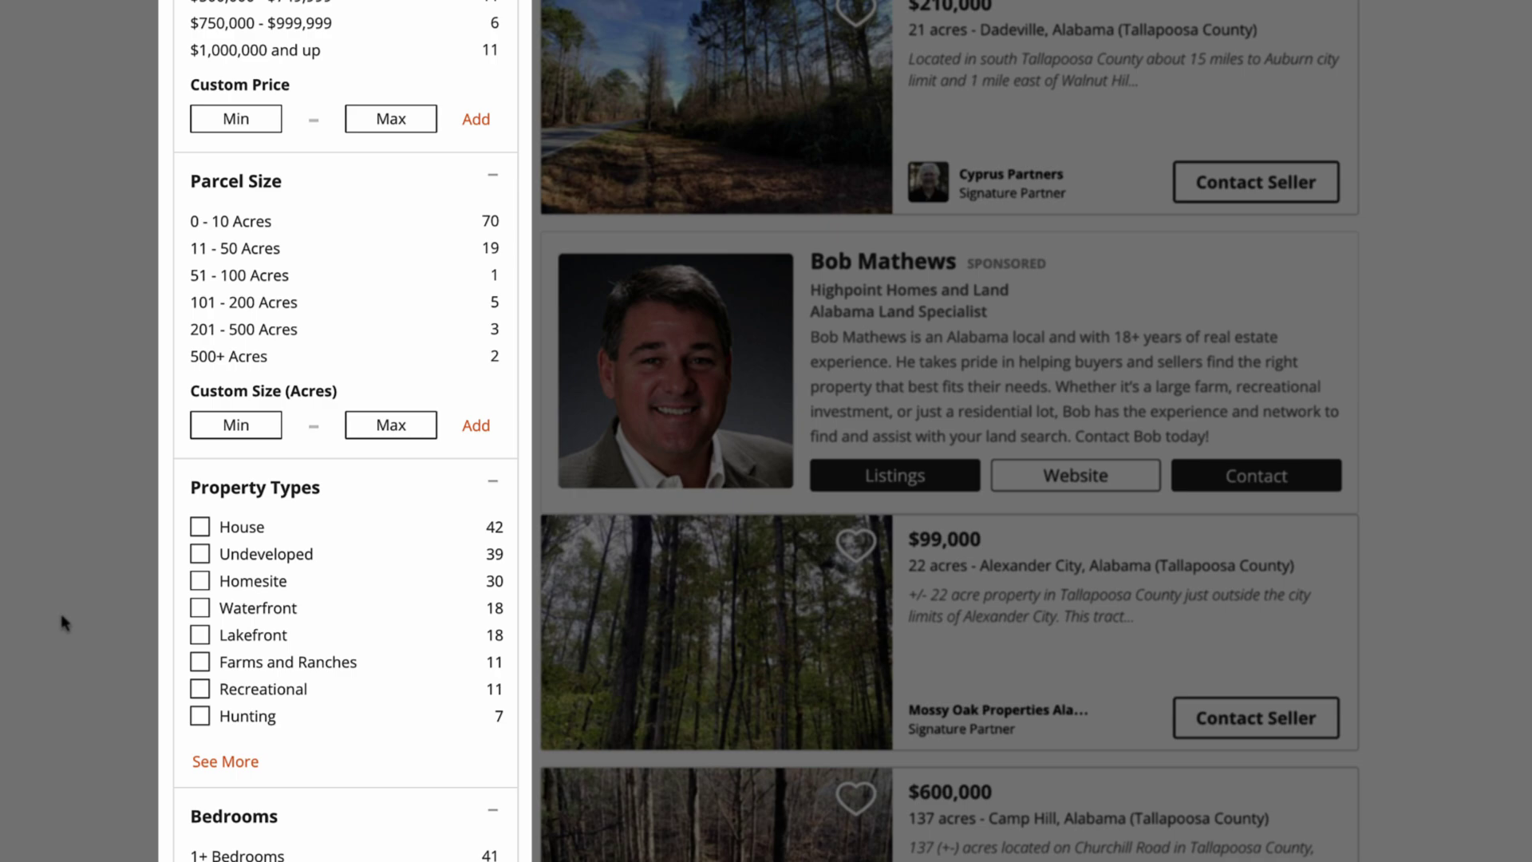
scroll(110, 712, down, 5)
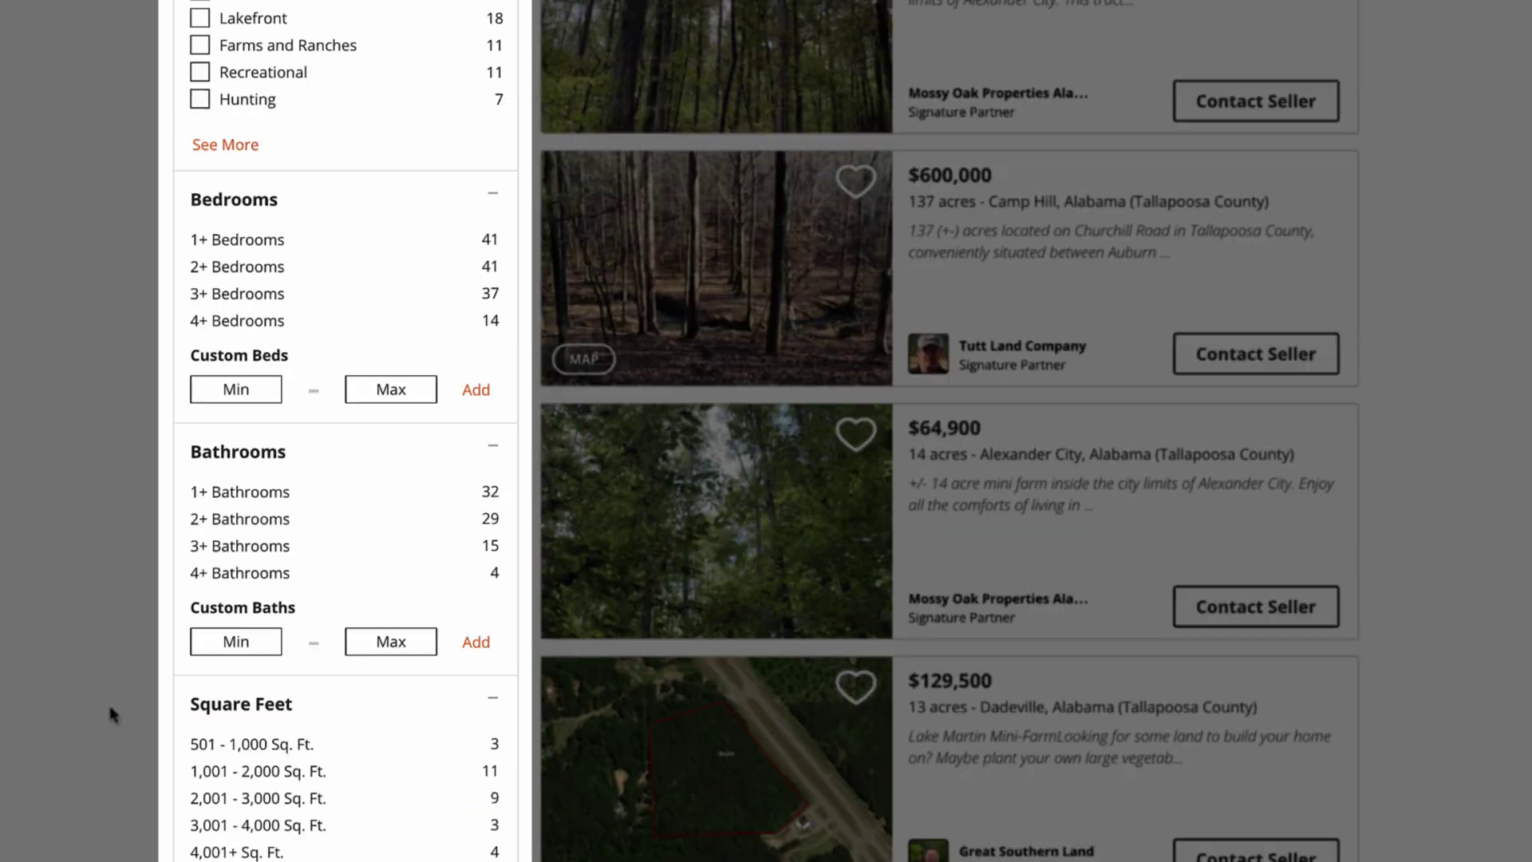
scroll(110, 712, down, 5)
scroll(108, 700, up, 10)
scroll(108, 700, up, 3)
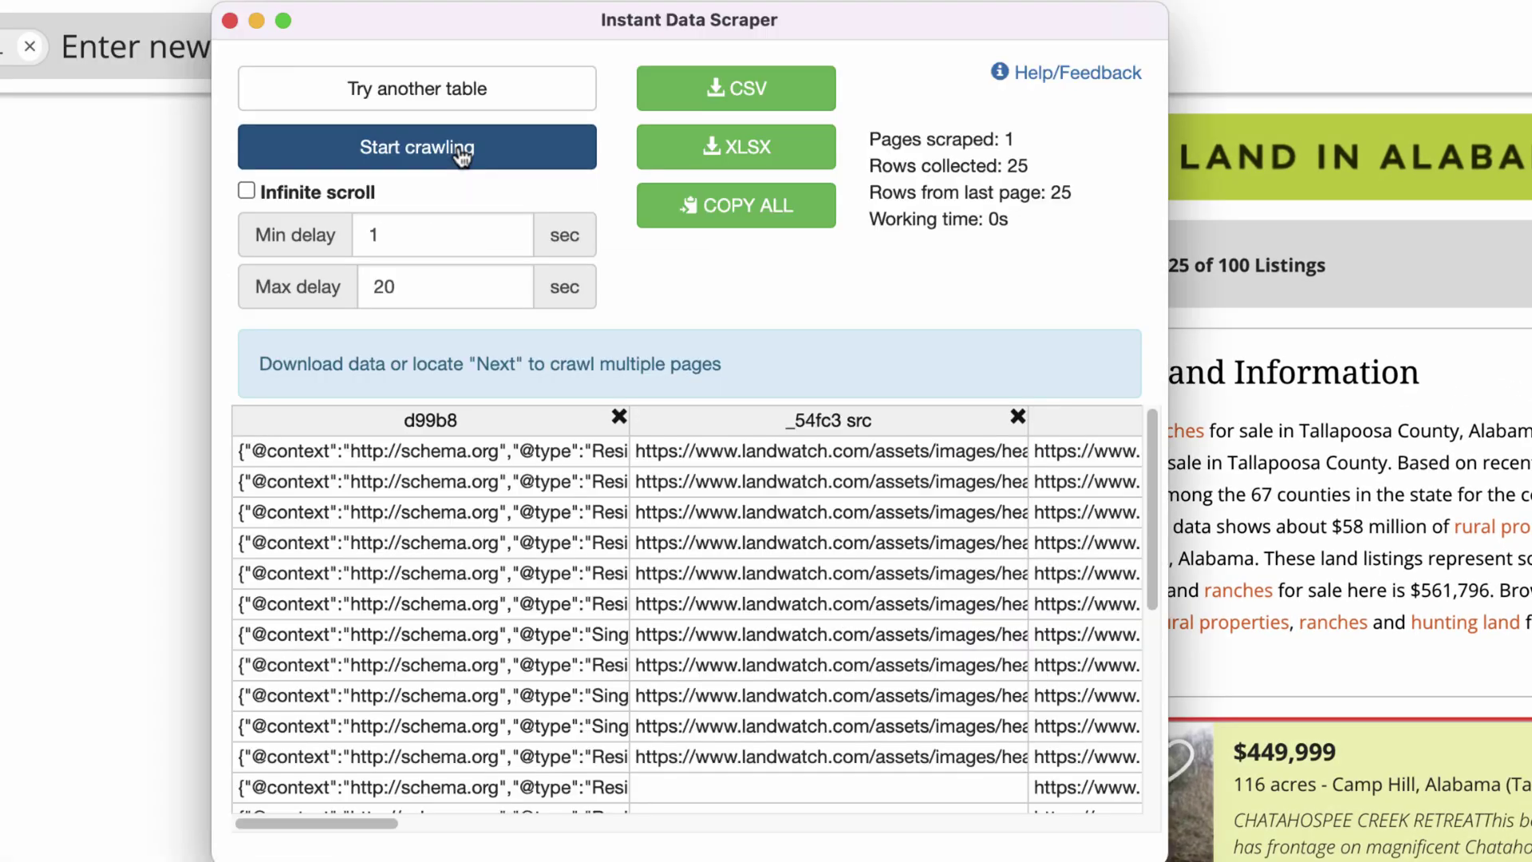
click(462, 151)
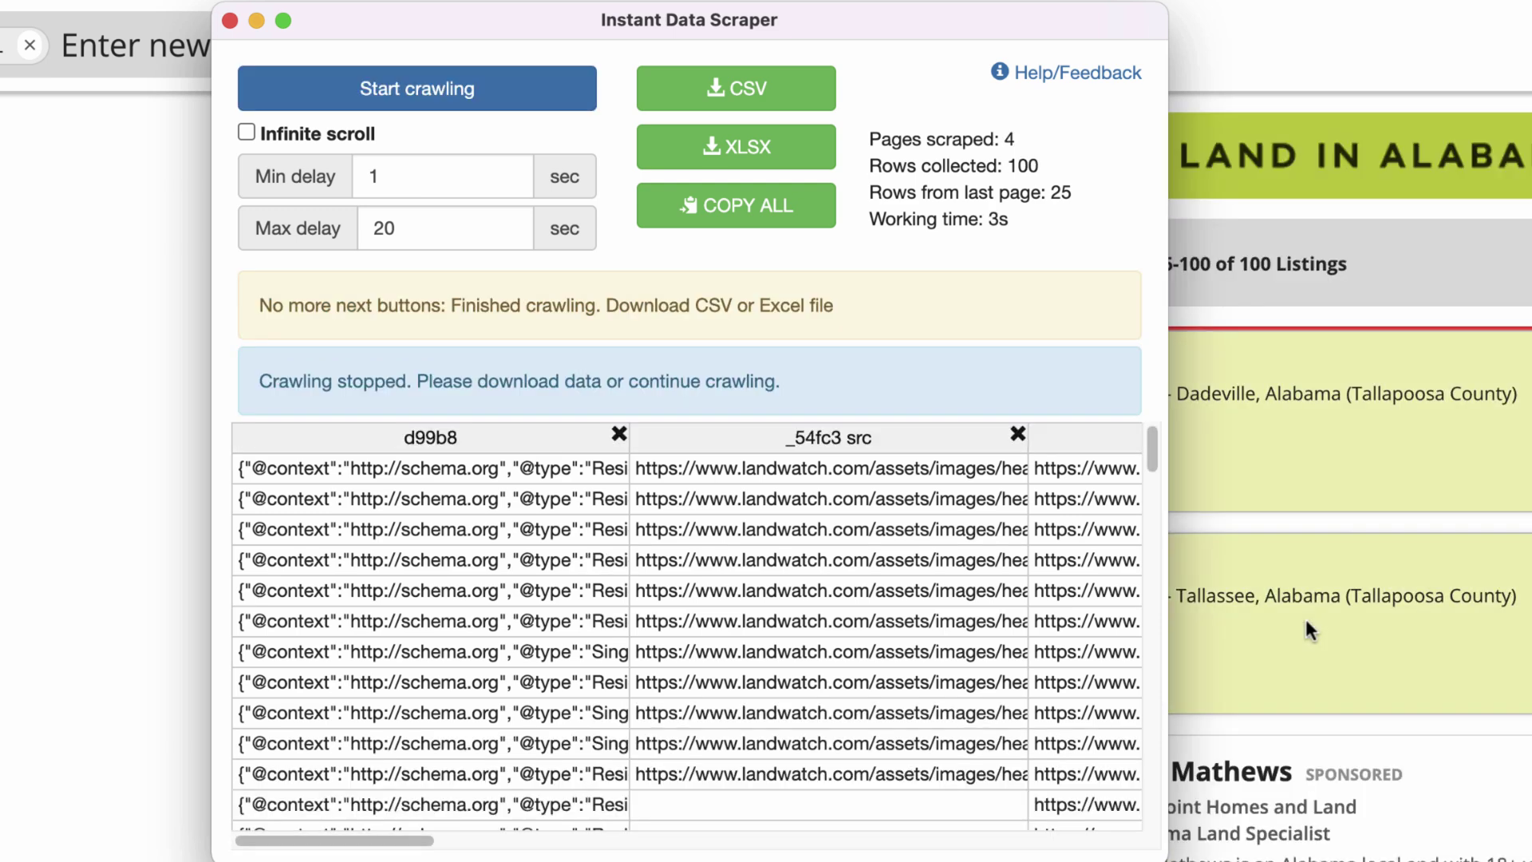
click(778, 165)
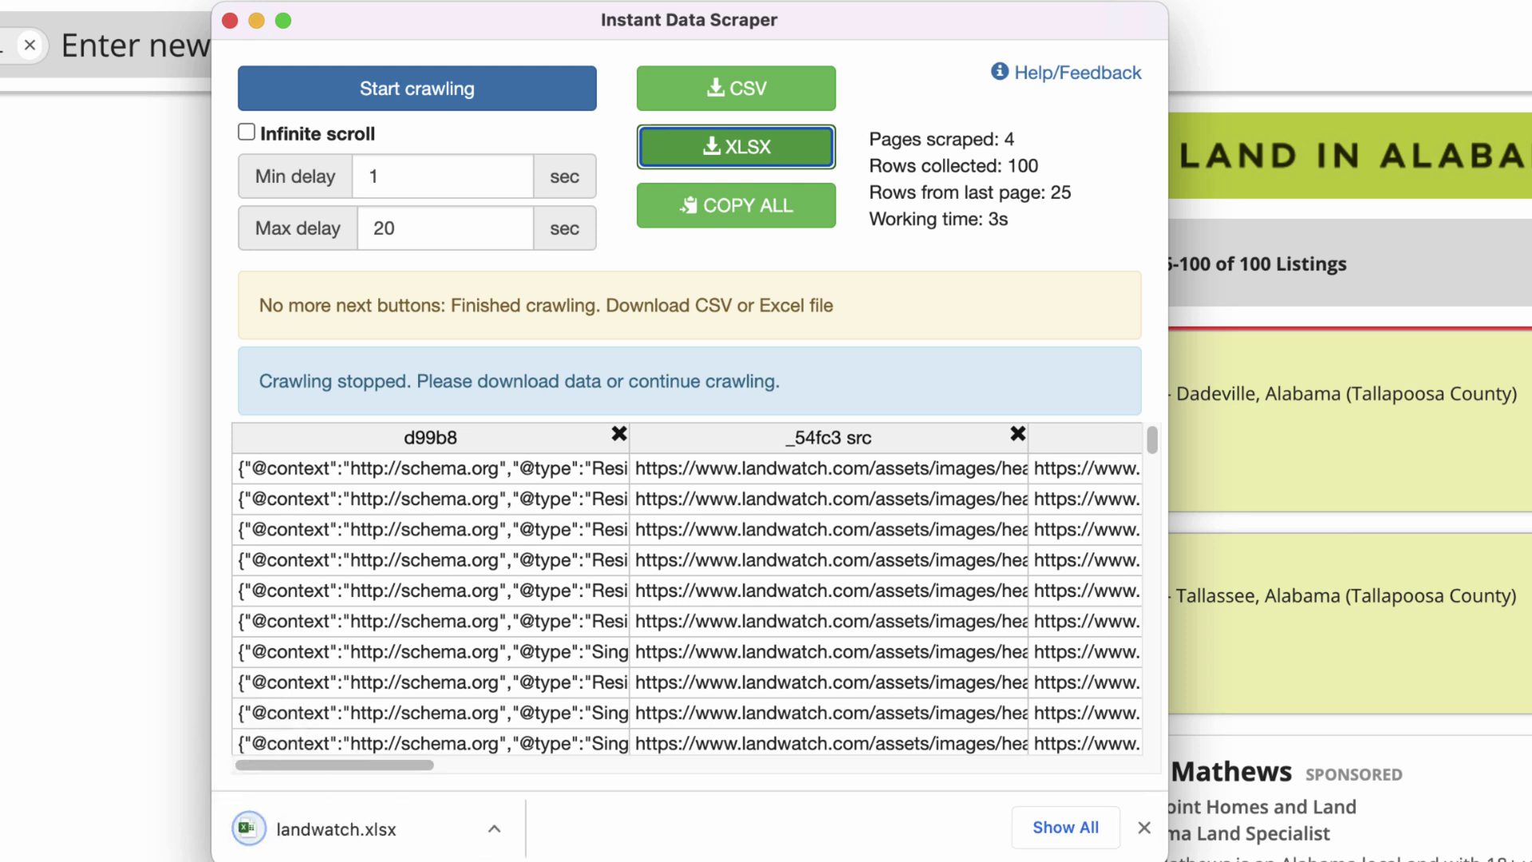
click(494, 829)
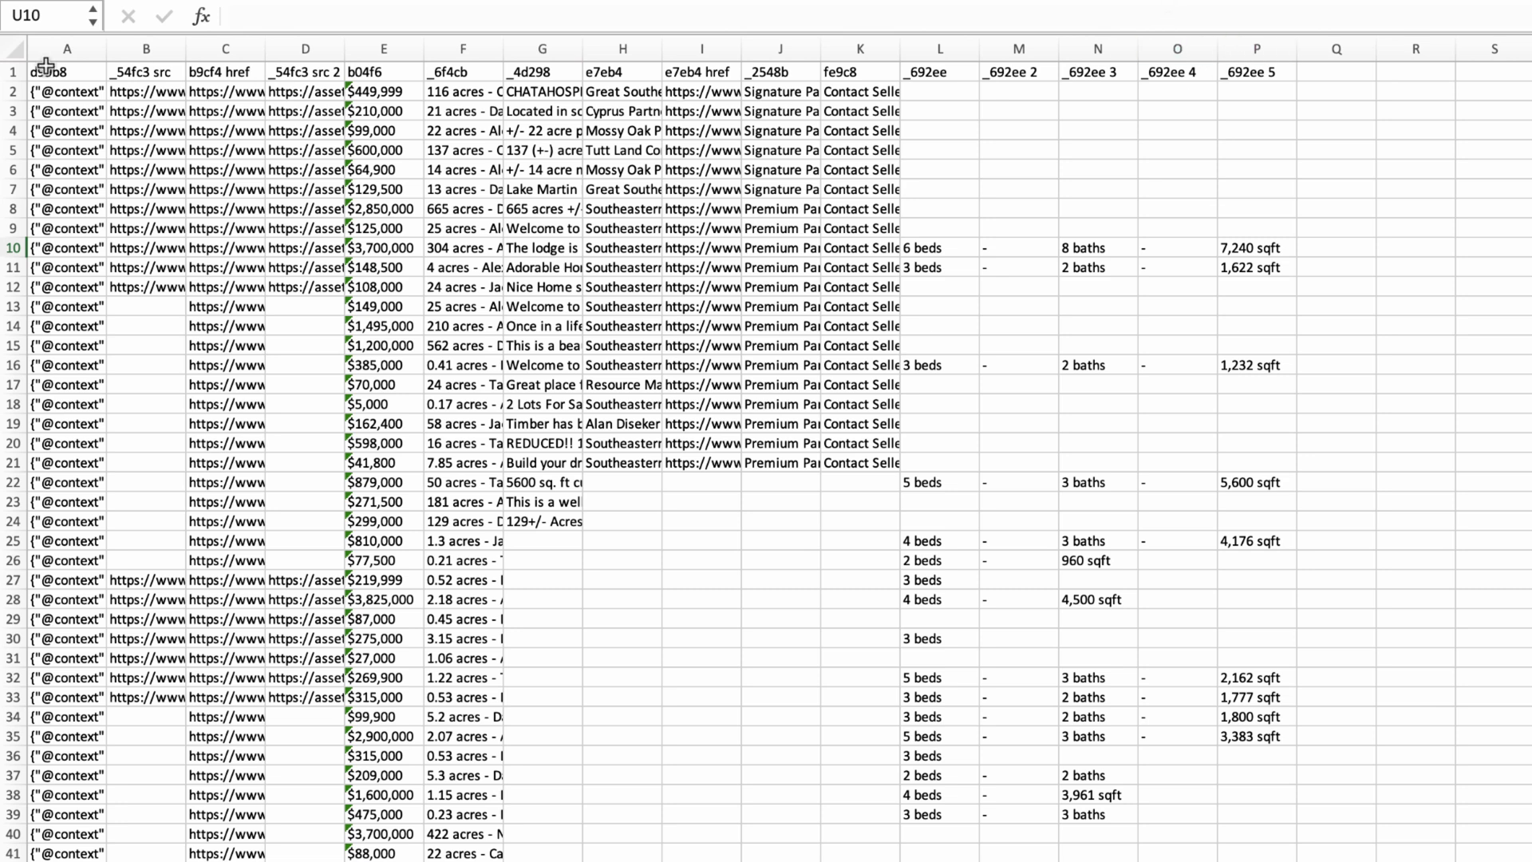
- Inspect the LandWatch price column E and acreage column F, then clear the selection
click(381, 52)
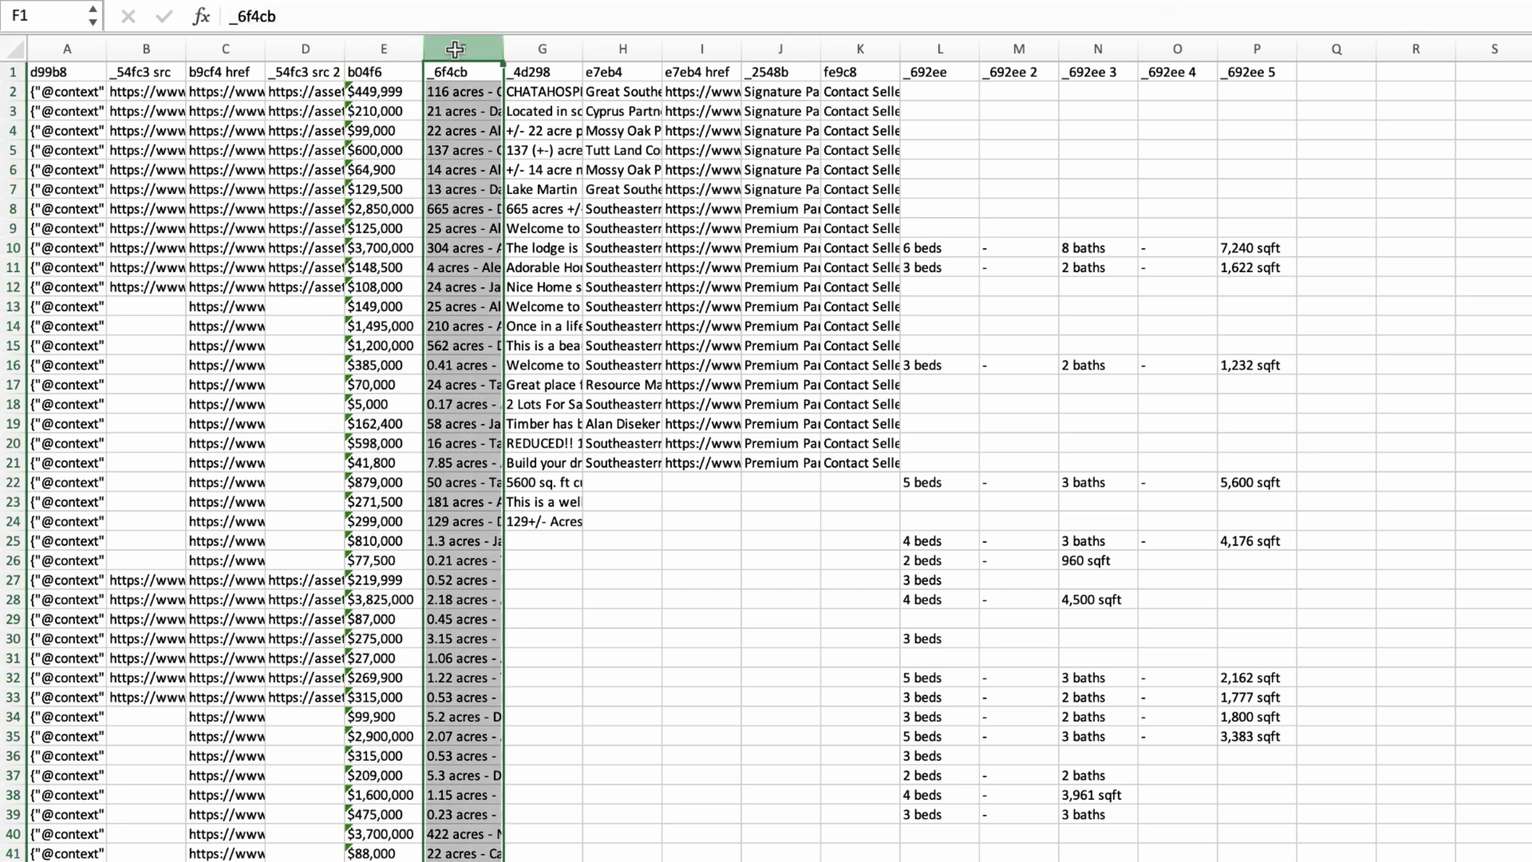
click(455, 50)
click(384, 48)
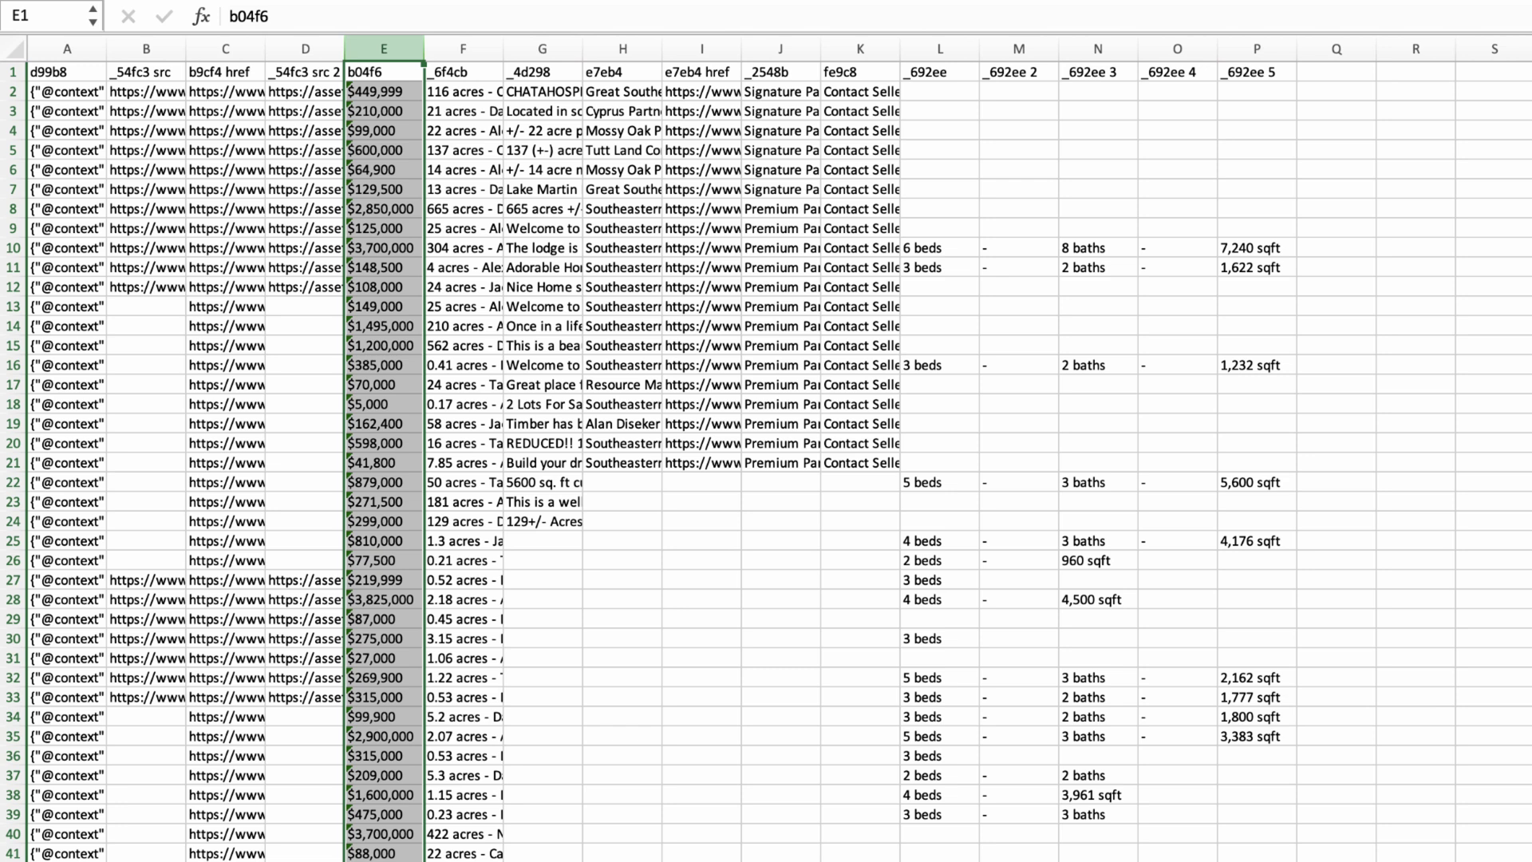
key(ctrl+End)
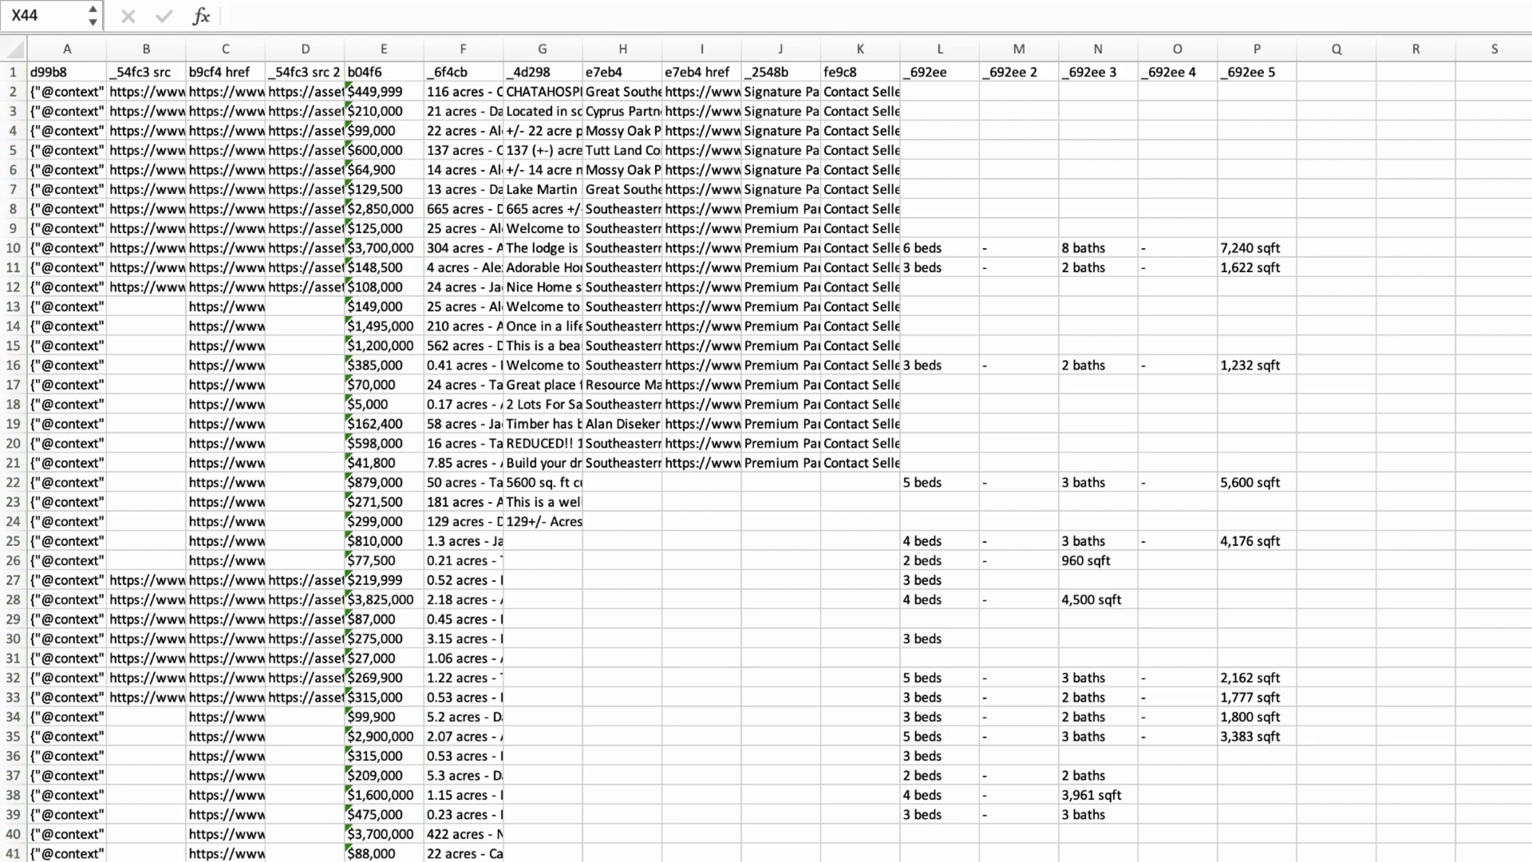